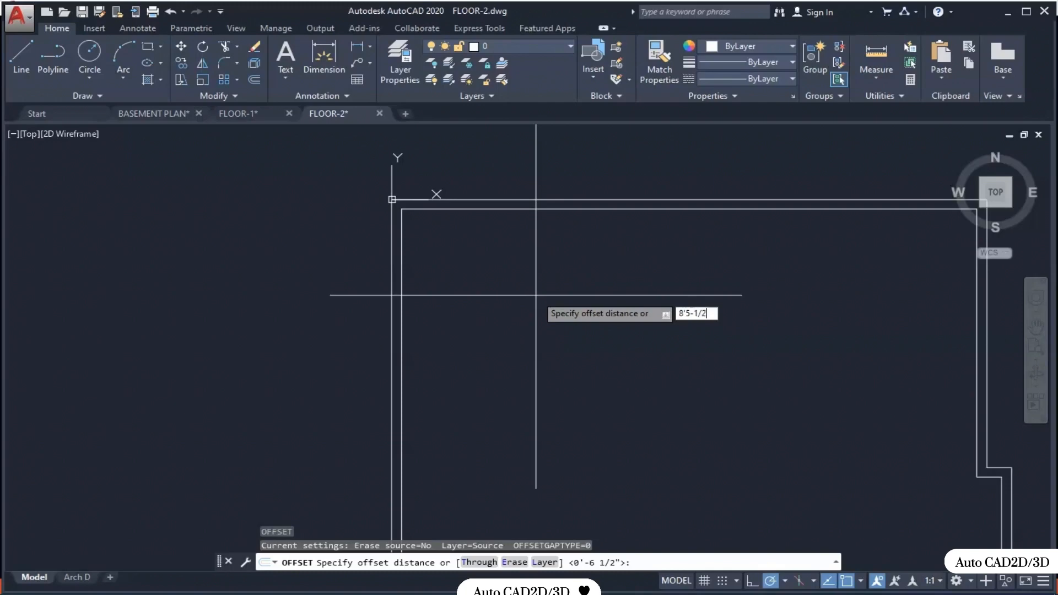
# - Offset the outer line of the left exterior wall inward by 8'5-1/2"
pyautogui.press('Return')
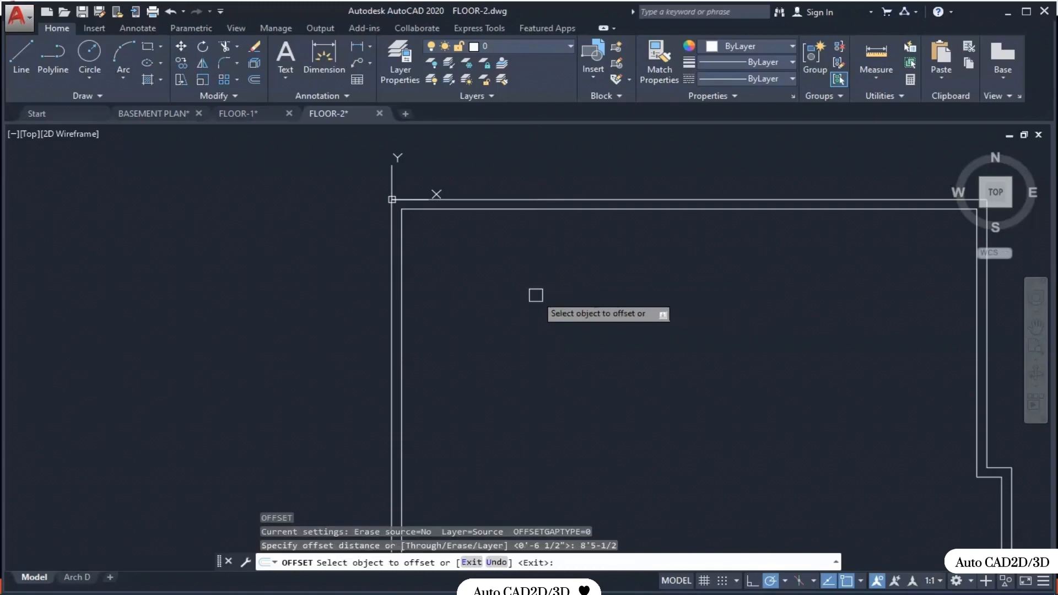
pyautogui.click(386, 256)
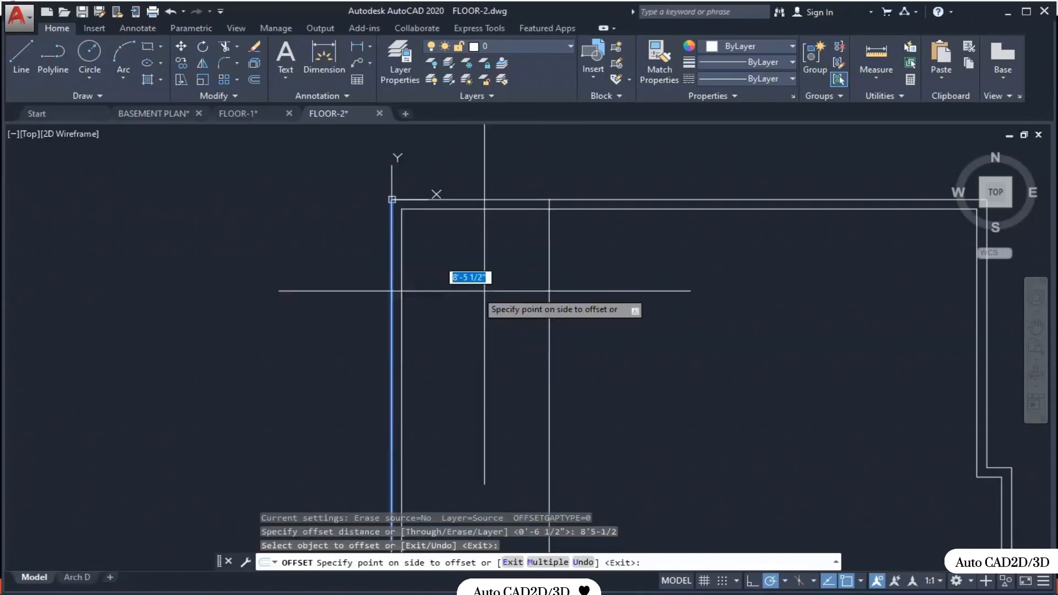
pyautogui.click(491, 284)
pyautogui.press('Return')
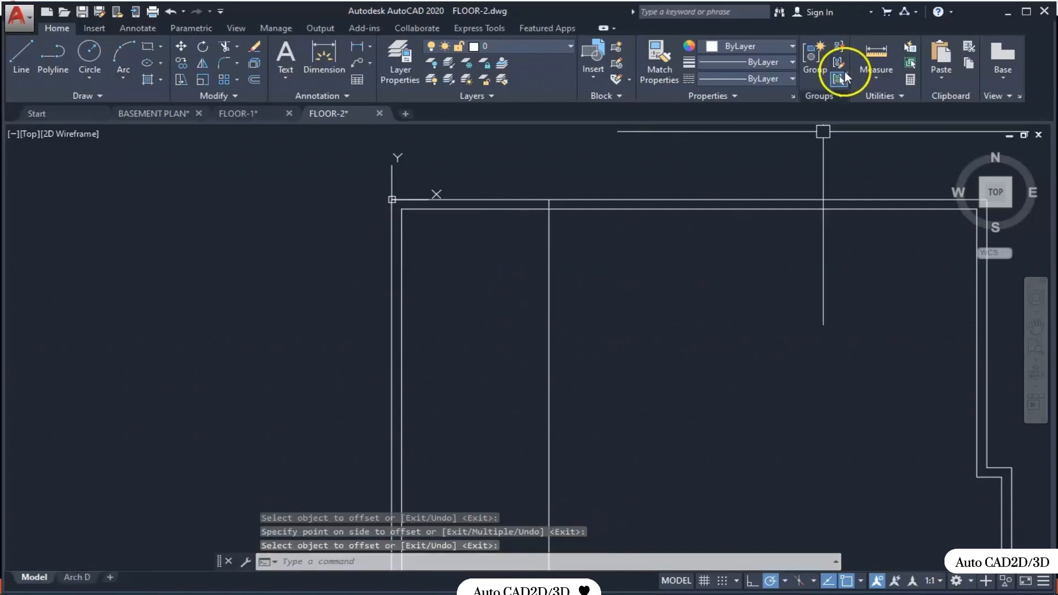
# - Measure the distance from the new vertical line's upper end to the outer corner of the floor outline
pyautogui.click(877, 77)
pyautogui.click(880, 124)
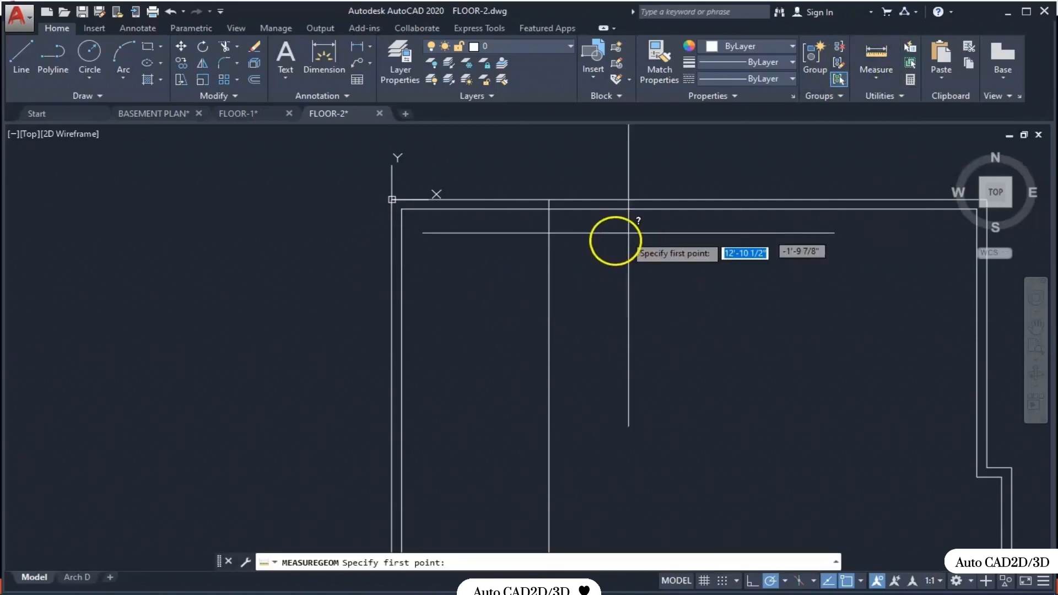
pyautogui.click(549, 199)
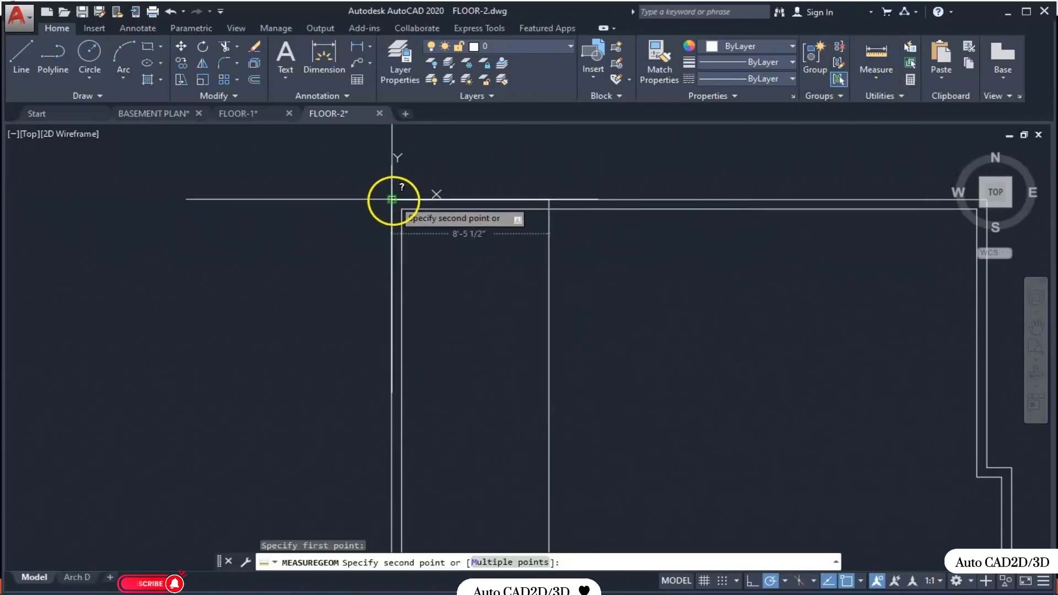
pyautogui.press('Escape')
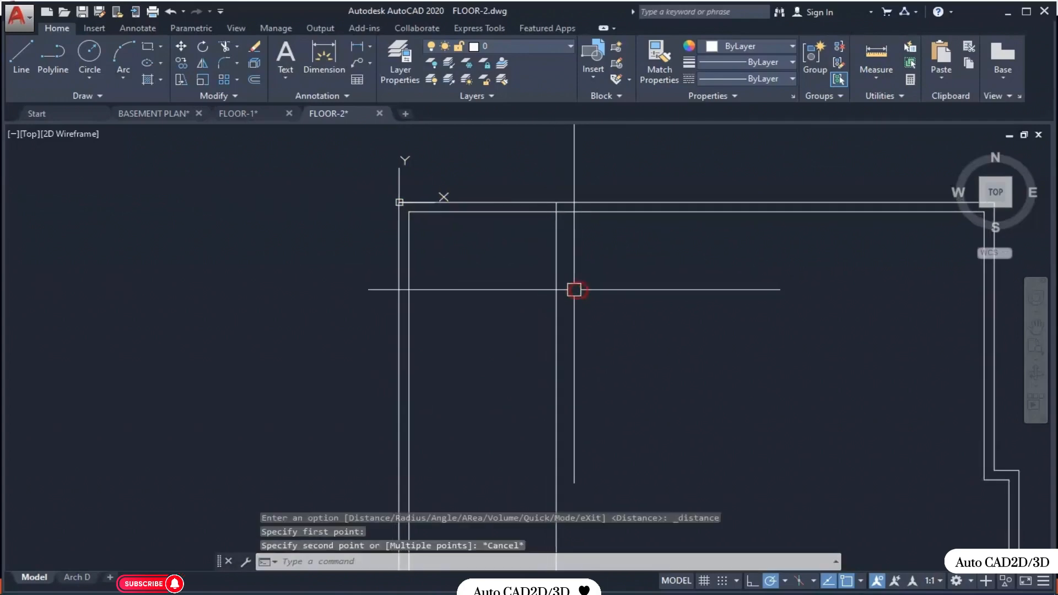
# - Offset the new vertical line 4.5 inches to the right to form an interior wall
pyautogui.moveTo(571, 282)
pyautogui.mouseDown(button='middle')
pyautogui.moveTo(597, 287)
pyautogui.moveTo(578, 291)
pyautogui.mouseUp(button='middle')
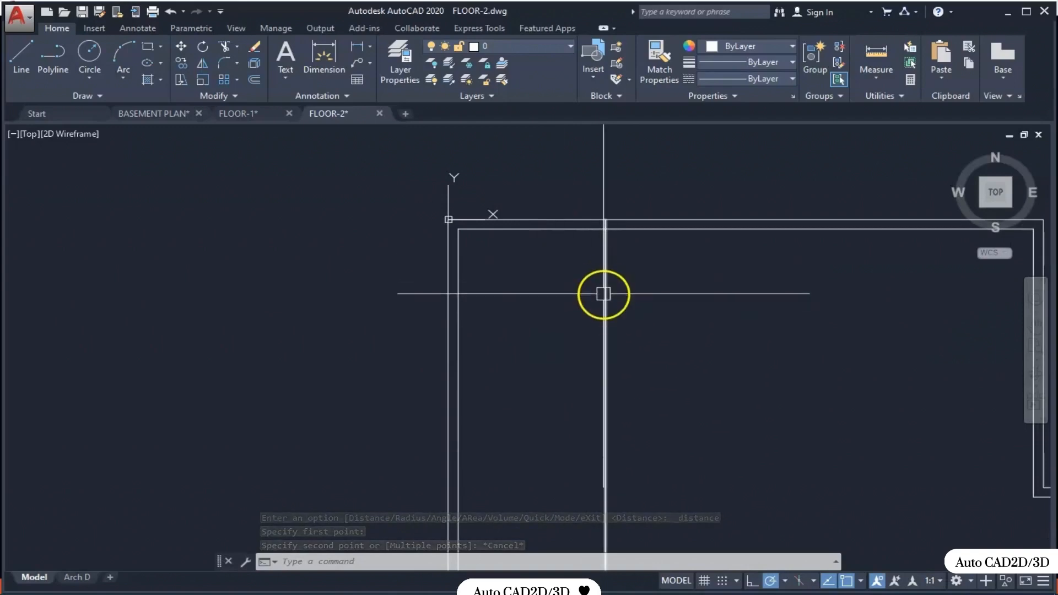
pyautogui.write('o')
pyautogui.press('Return')
pyautogui.write('4.5')
pyautogui.press('Return')
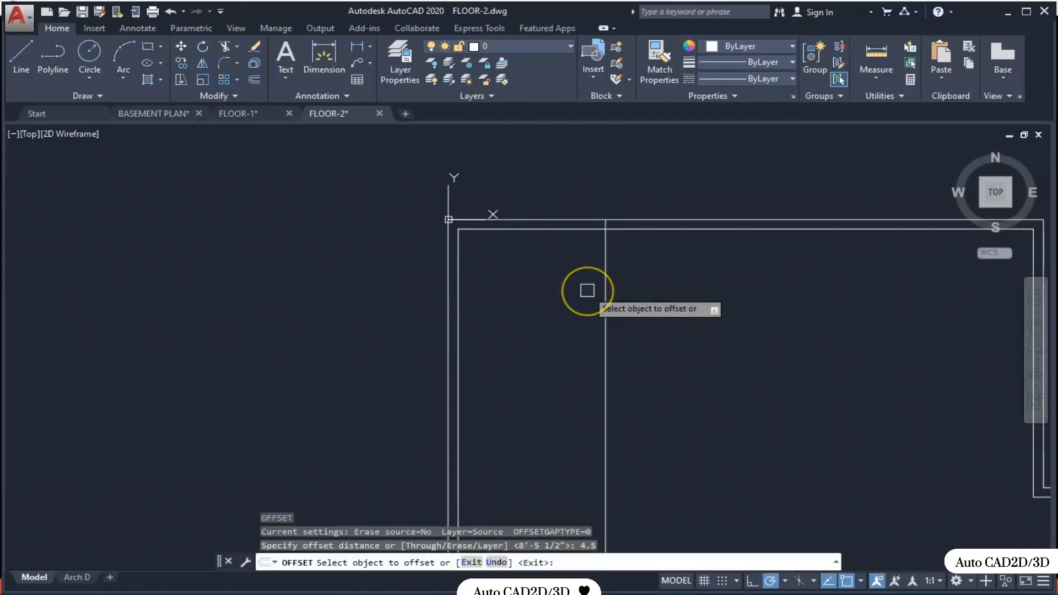
pyautogui.click(606, 297)
pyautogui.click(626, 325)
pyautogui.press('Return')
# - Offset the outer line of the upper exterior wall downward by 7'4.5"
pyautogui.press('Return')
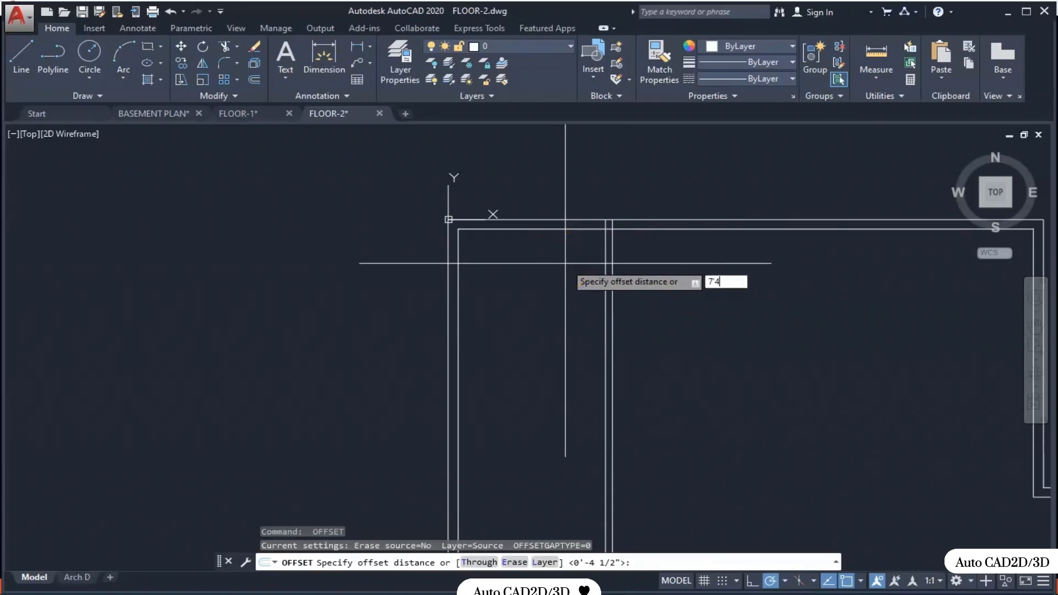
pyautogui.press('Return')
pyautogui.click(565, 232)
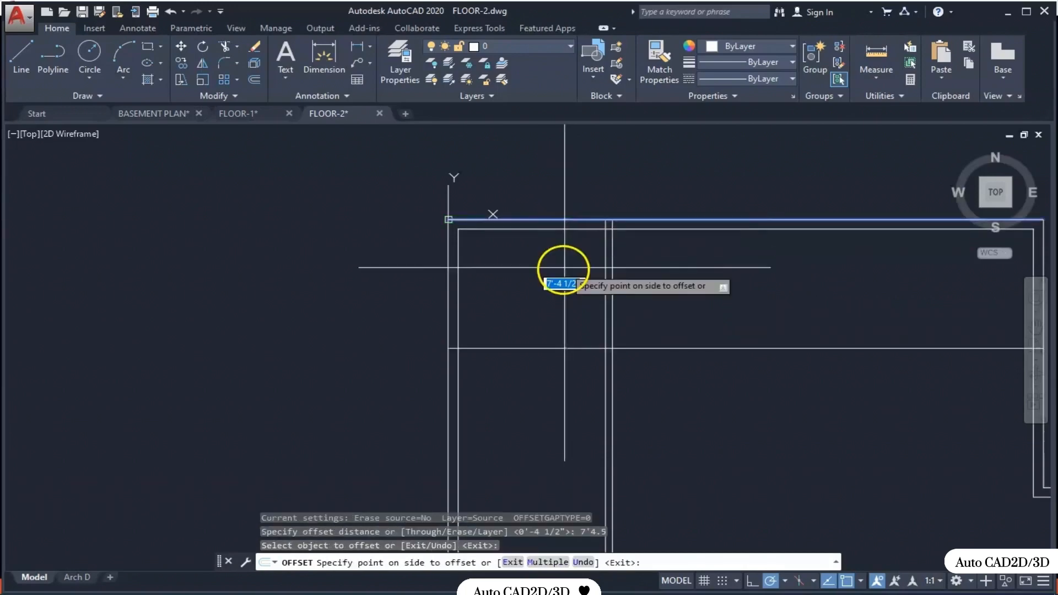
pyautogui.click(560, 297)
pyautogui.press('Return')
# - Offset the new horizontal line 4.5 inches downward to form a horizontal interior wall
pyautogui.write('o')
pyautogui.press('Return')
pyautogui.write('4.5')
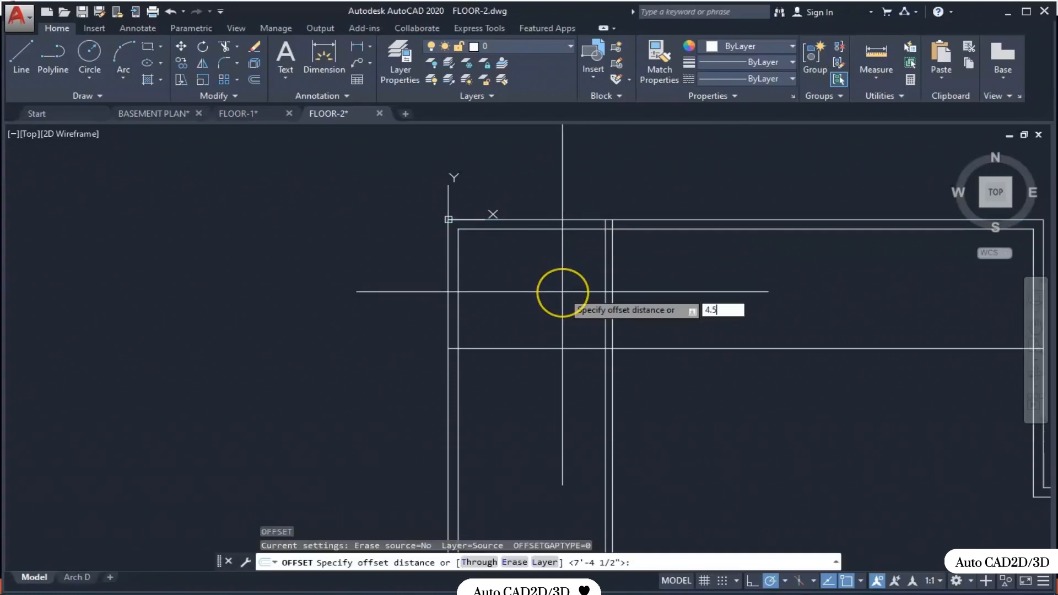
pyautogui.press('Return')
pyautogui.click(551, 349)
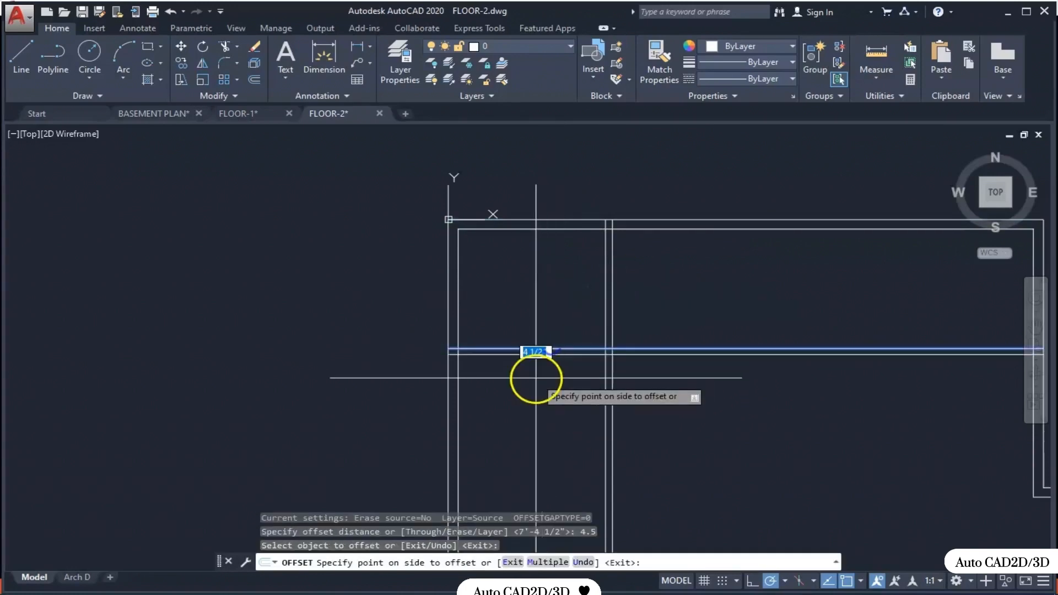
pyautogui.click(540, 362)
pyautogui.scroll(3, 558, 359)
pyautogui.moveTo(573, 357); pyautogui.dragTo(621, 399, button='middle')
pyautogui.scroll(1, 614, 366)
pyautogui.press('Escape')
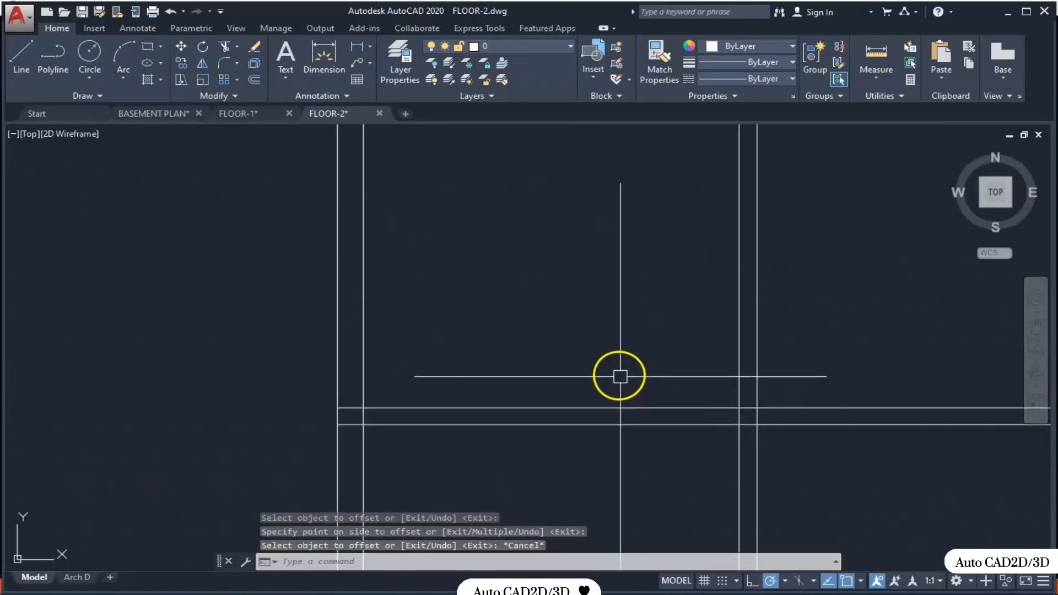
# - Offset the outer line of the upper right exterior wall inward to the left by 16'2"
pyautogui.scroll(-1, 613, 365)
pyautogui.moveTo(759, 378)
pyautogui.mouseDown(button='middle')
pyautogui.moveTo(676, 370)
pyautogui.moveTo(712, 371)
pyautogui.moveTo(659, 356)
pyautogui.mouseUp(button='middle')
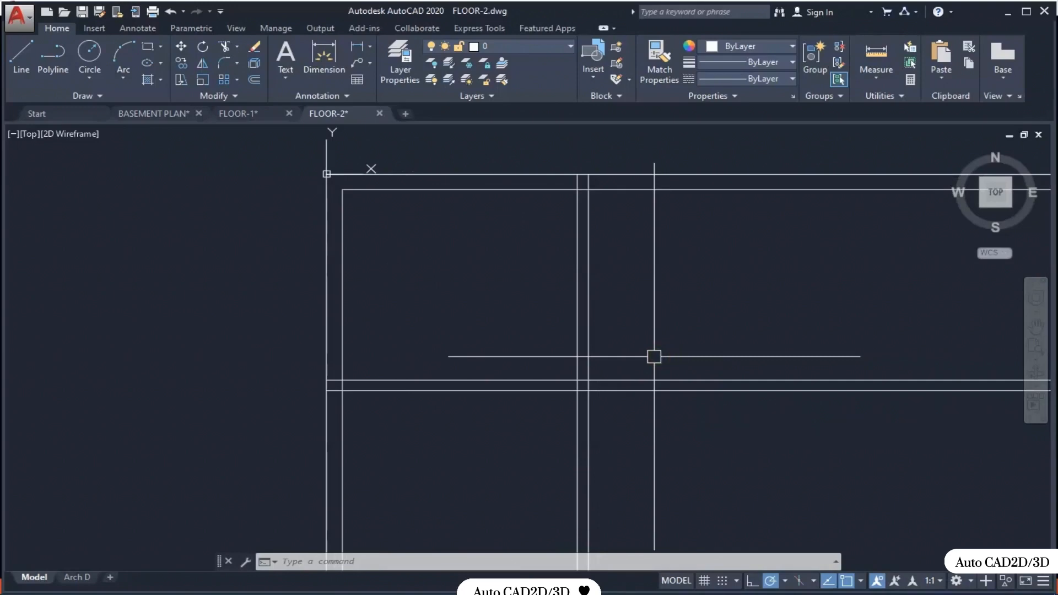
pyautogui.moveTo(643, 441); pyautogui.dragTo(683, 321, button='middle')
pyautogui.scroll(-2, 682, 322)
pyautogui.scroll(1, 633, 362)
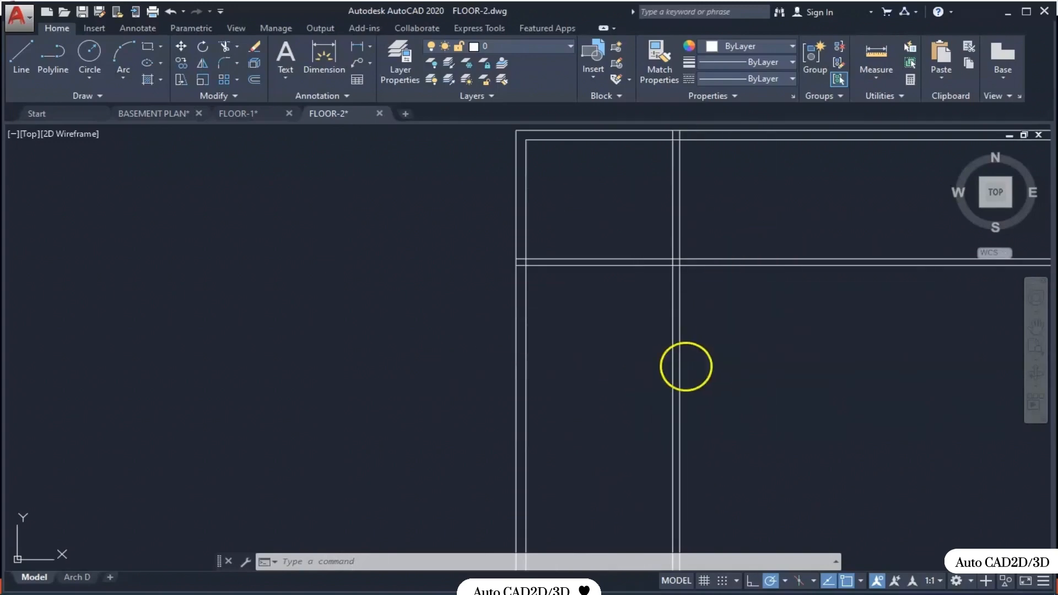
pyautogui.write('o')
pyautogui.press('Return')
pyautogui.moveTo(656, 366); pyautogui.dragTo(599, 379, button='middle')
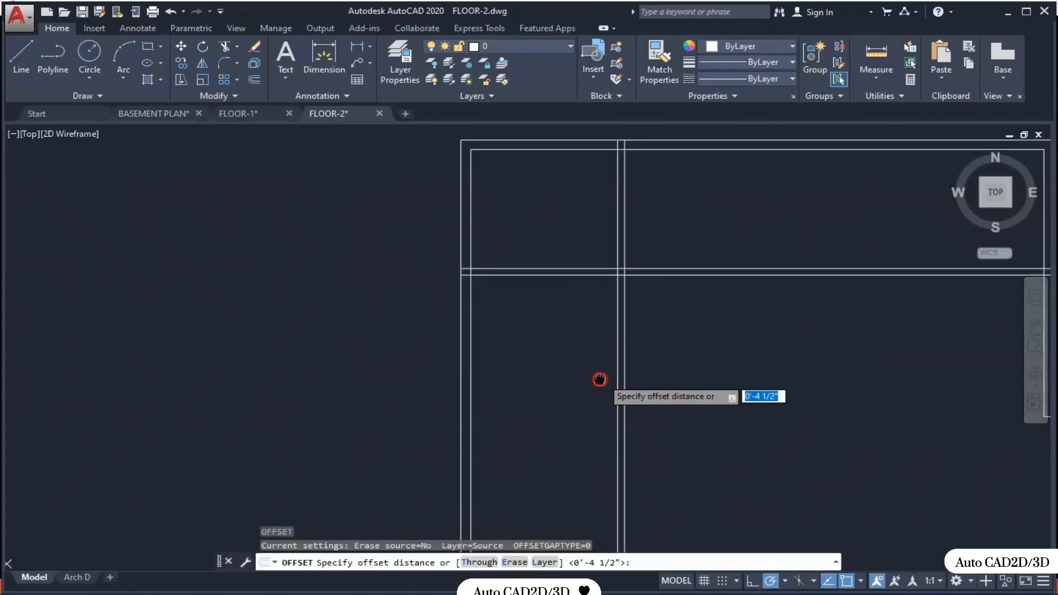
pyautogui.scroll(-3, 601, 380)
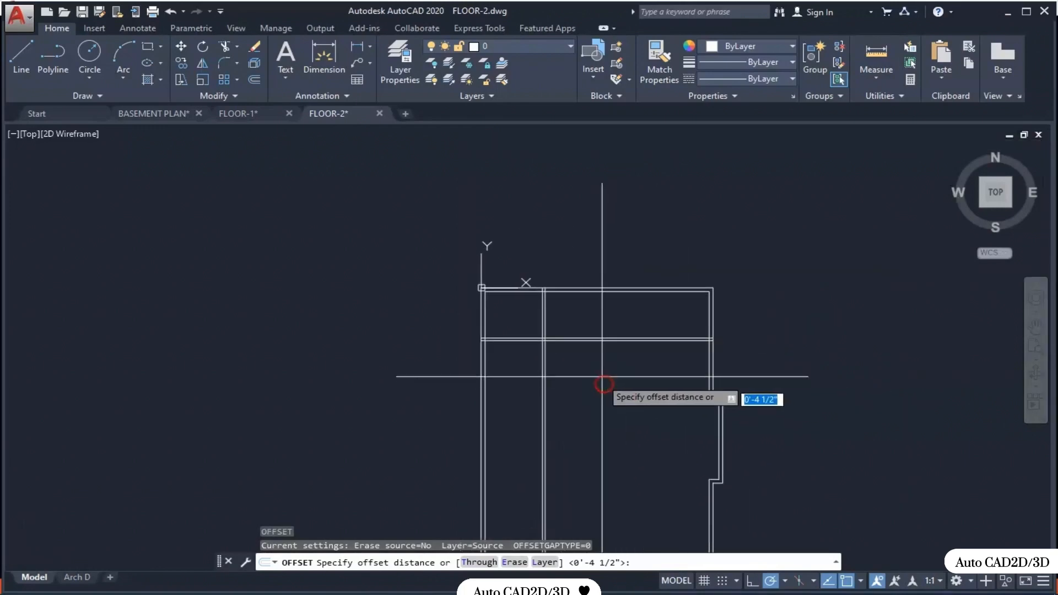
pyautogui.scroll(4, 737, 385)
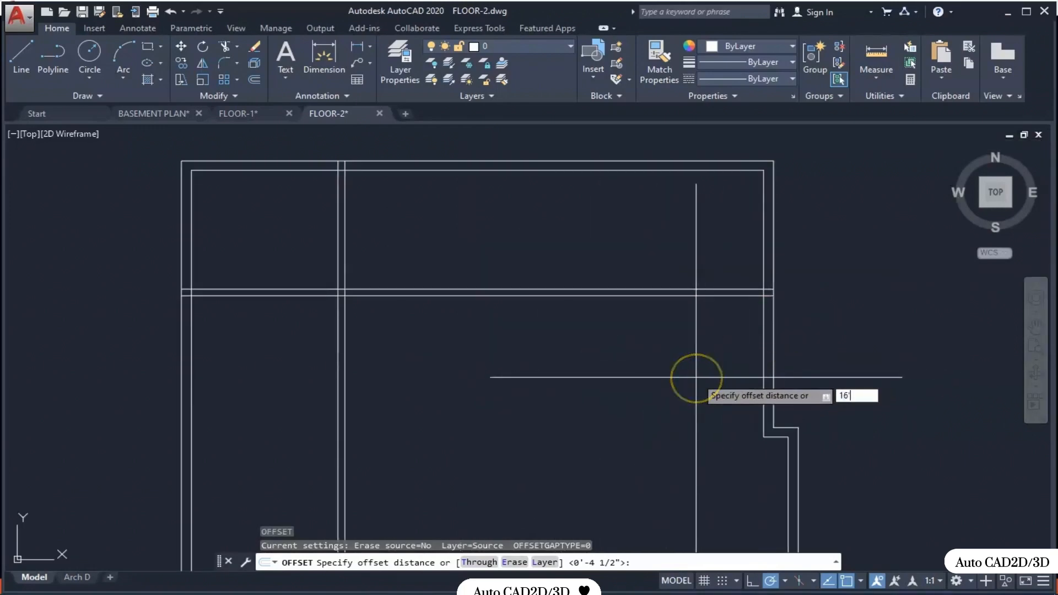
pyautogui.press('Return')
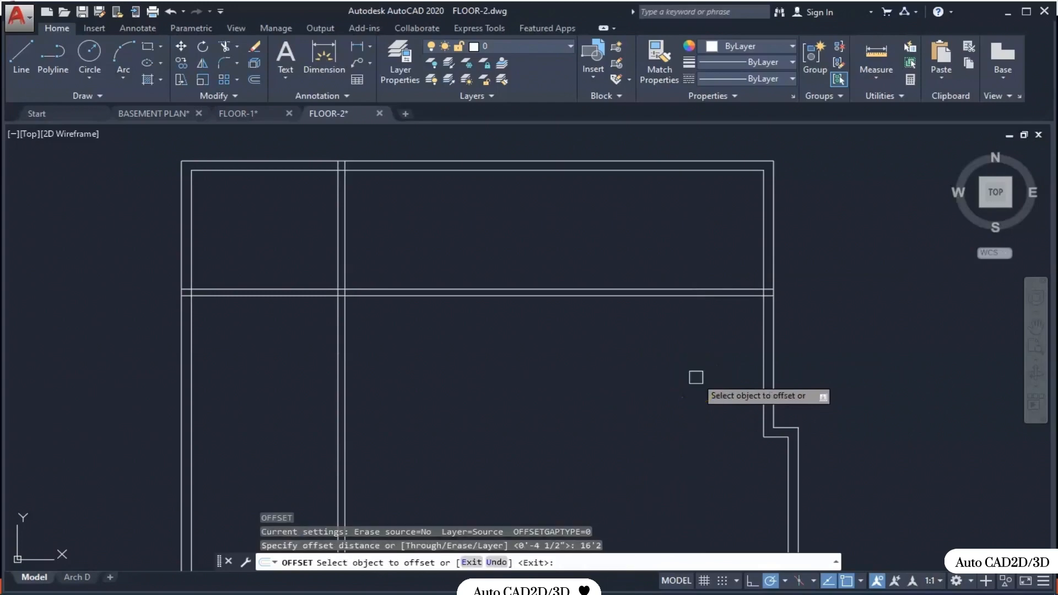
pyautogui.click(772, 351)
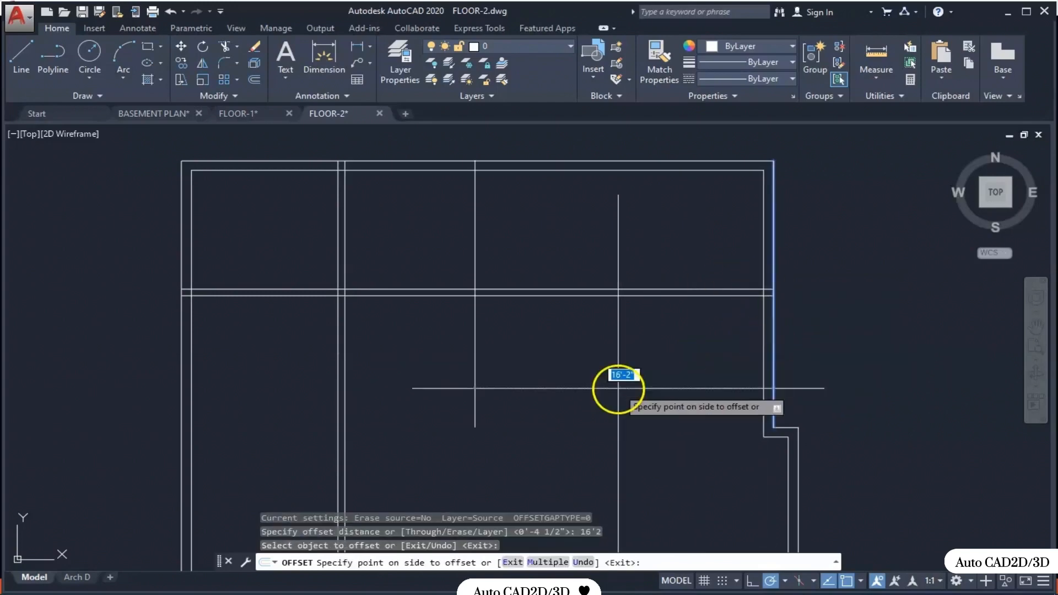
pyautogui.click(618, 376)
pyautogui.press('Return')
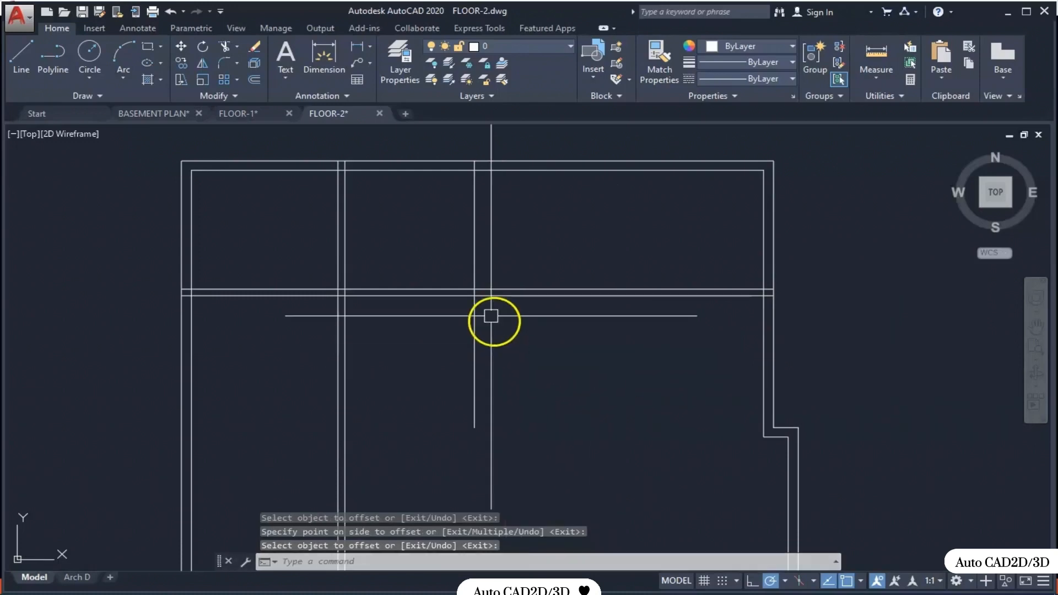
# - Offset the upper line of the horizontal interior wall downward by 9'-8-7/8"
pyautogui.press('Return')
pyautogui.scroll(2, 429, 296)
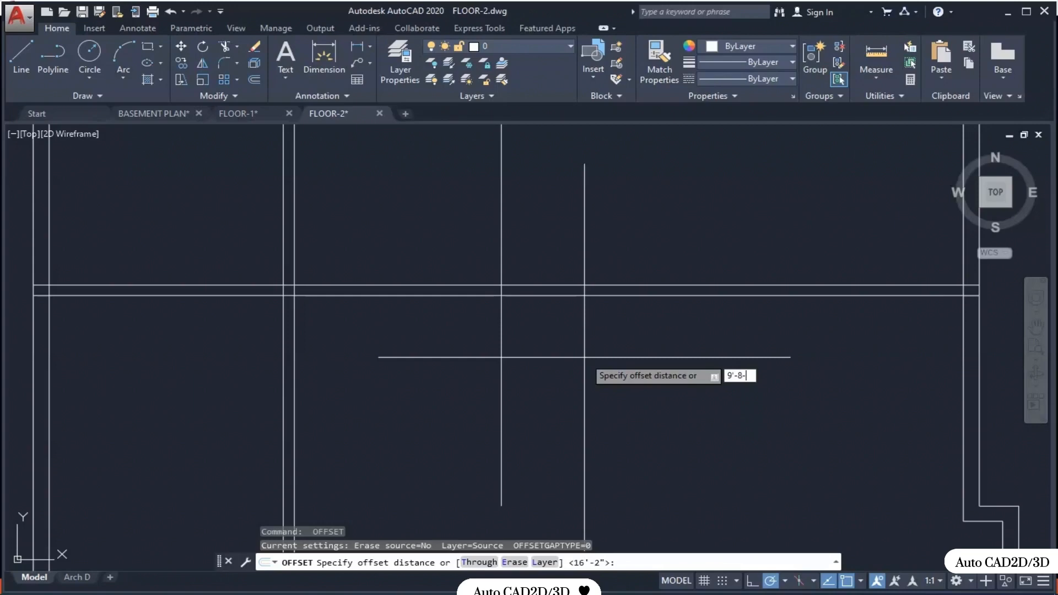
pyautogui.press('Return')
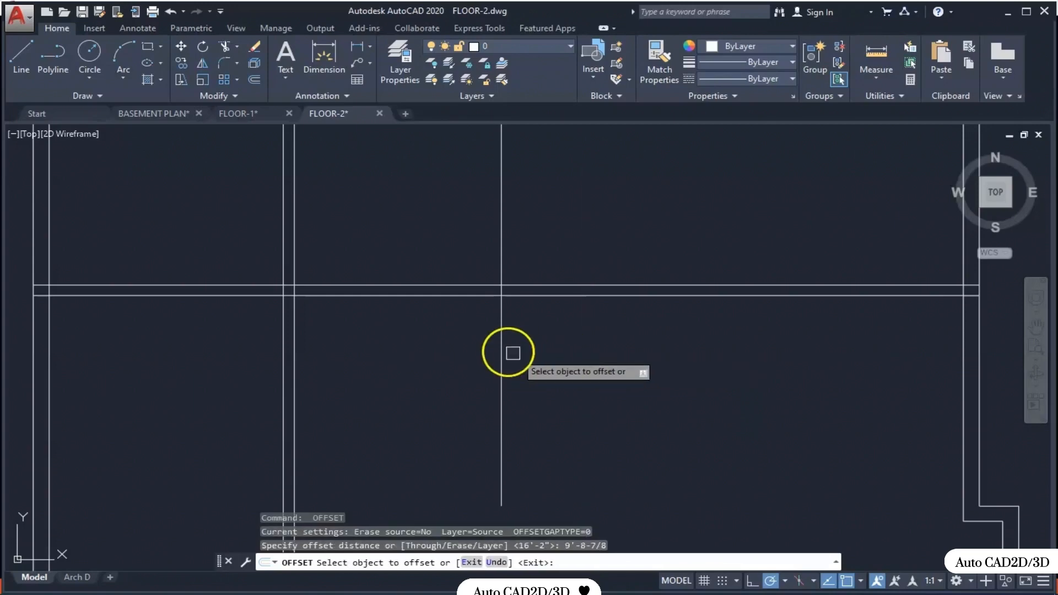
pyautogui.click(481, 281)
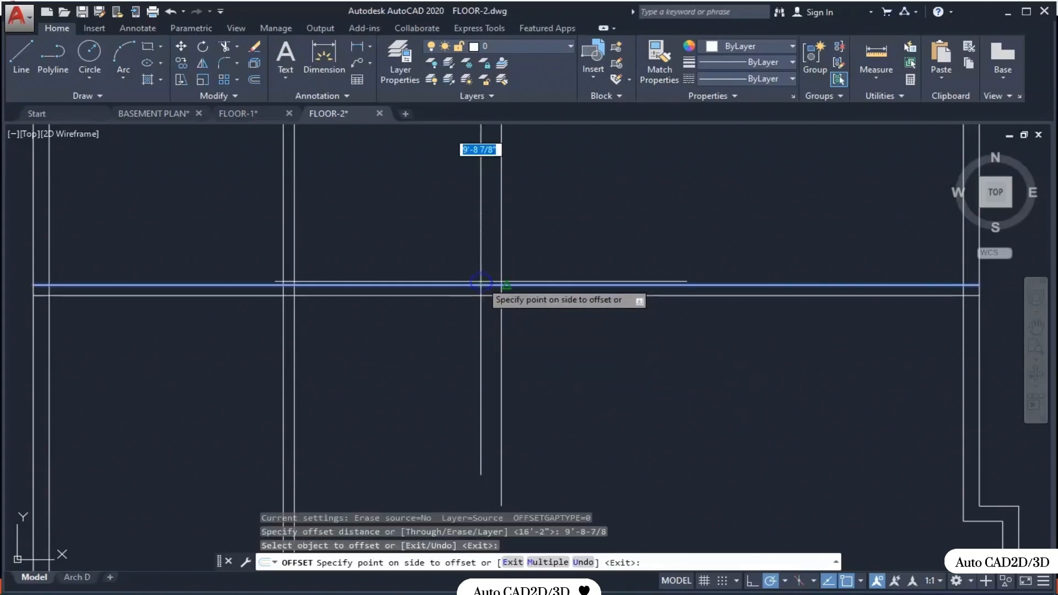
pyautogui.click(460, 404)
pyautogui.moveTo(545, 401); pyautogui.dragTo(674, 276, button='middle')
pyautogui.press('Escape')
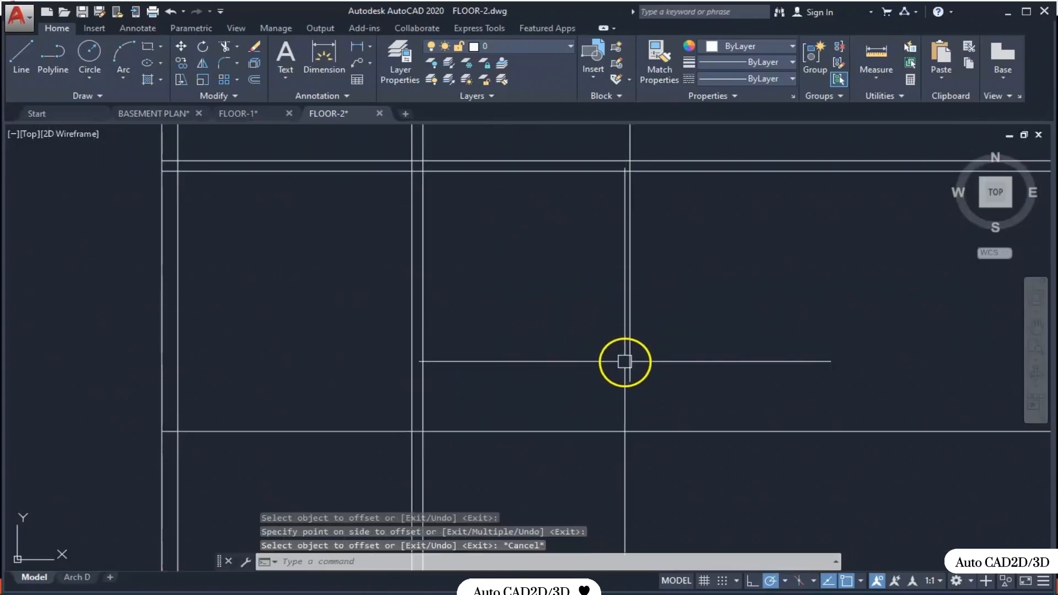
# - Offset the lowest horizontal line 4.5 inches downward to form a second horizontal interior wall
pyautogui.press('Return')
pyautogui.press('Return')
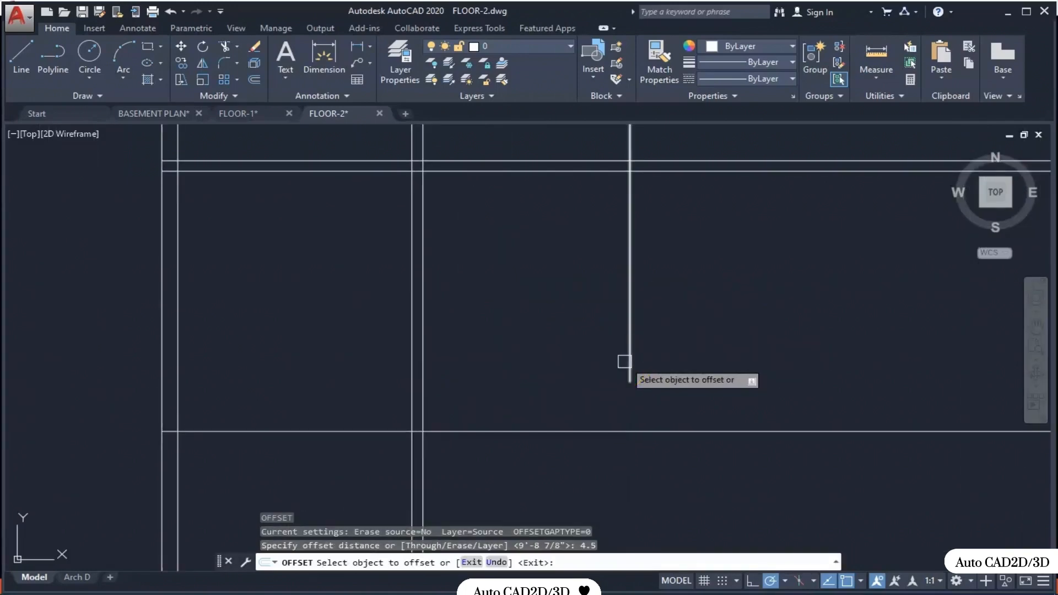
pyautogui.click(636, 432)
pyautogui.click(633, 485)
pyautogui.moveTo(663, 480); pyautogui.dragTo(663, 440, button='middle')
pyautogui.press('Escape')
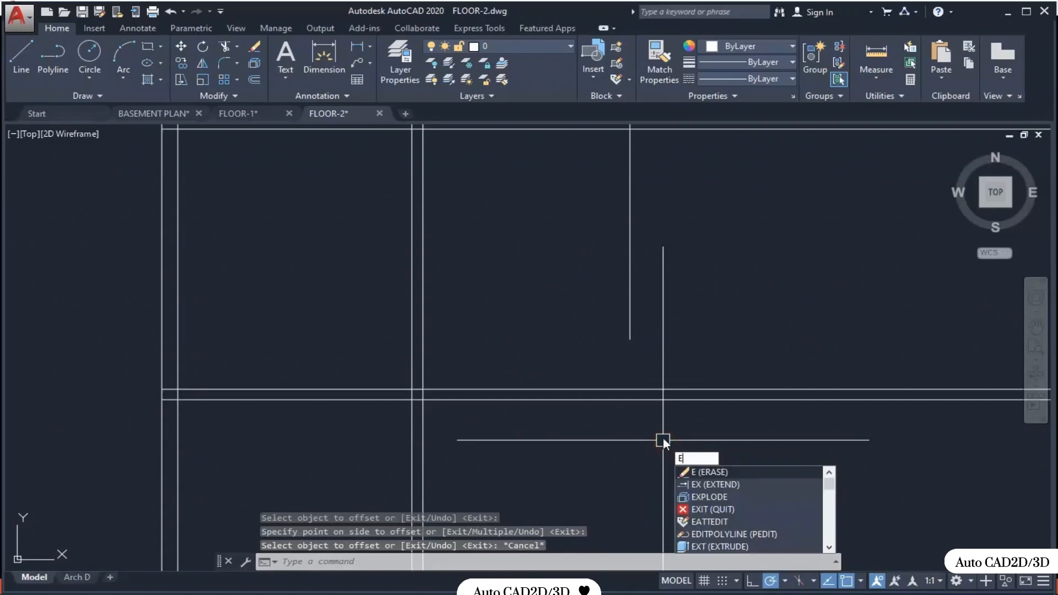
pyautogui.press('Escape')
# - Offset the short vertical line in the middle of the plan 4.5 inches to the right as a wall
pyautogui.scroll(-2, 662, 439)
pyautogui.moveTo(636, 428); pyautogui.dragTo(675, 430, button='middle')
pyautogui.scroll(1, 672, 385)
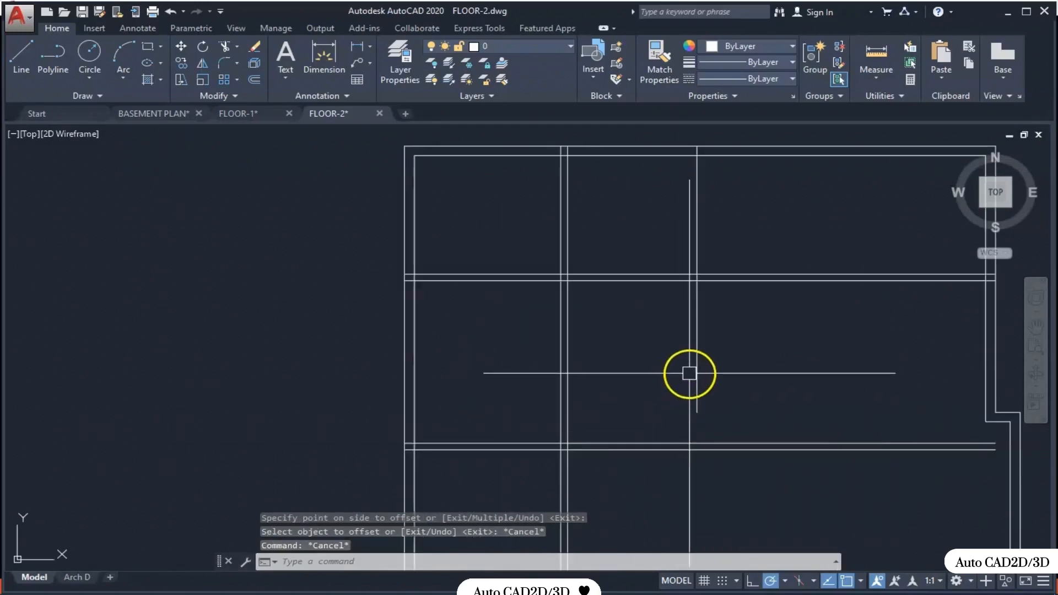
pyautogui.moveTo(689, 373); pyautogui.dragTo(684, 383, button='middle')
pyautogui.scroll(2, 699, 347)
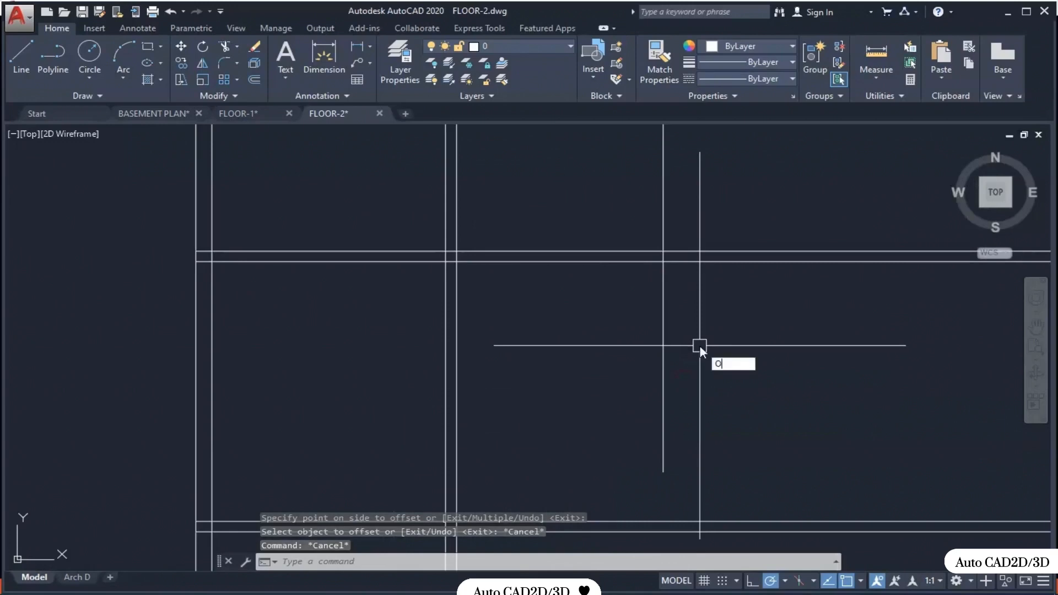
pyautogui.press('Return')
pyautogui.press('Return')
pyautogui.click(664, 334)
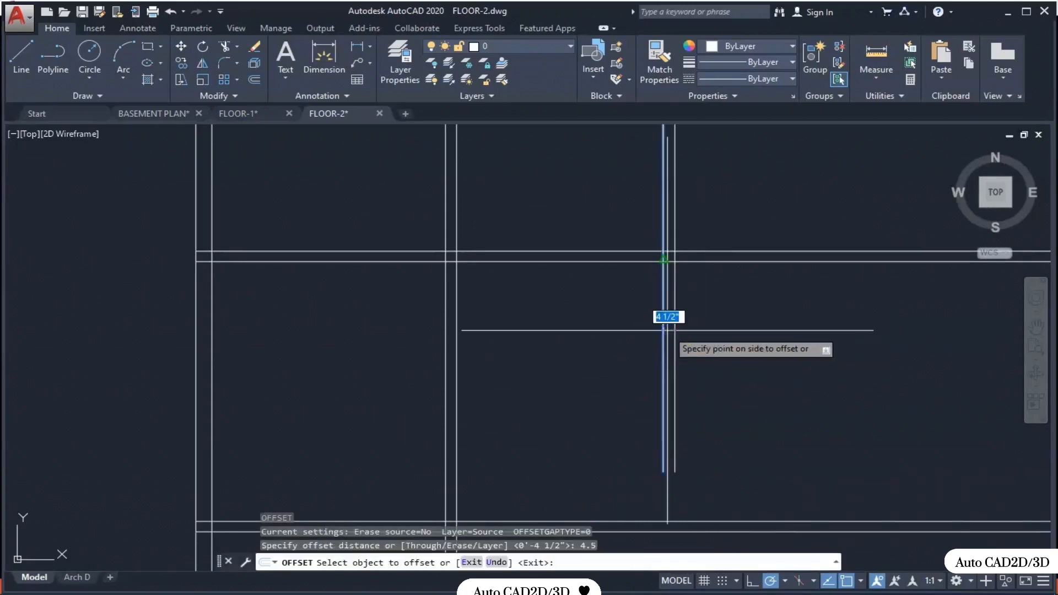
pyautogui.click(668, 330)
pyautogui.press('Escape')
# - Offset the lower line of the upper horizontal interior wall downward by 7'-5.5"
pyautogui.scroll(-2, 715, 399)
pyautogui.scroll(4, 659, 377)
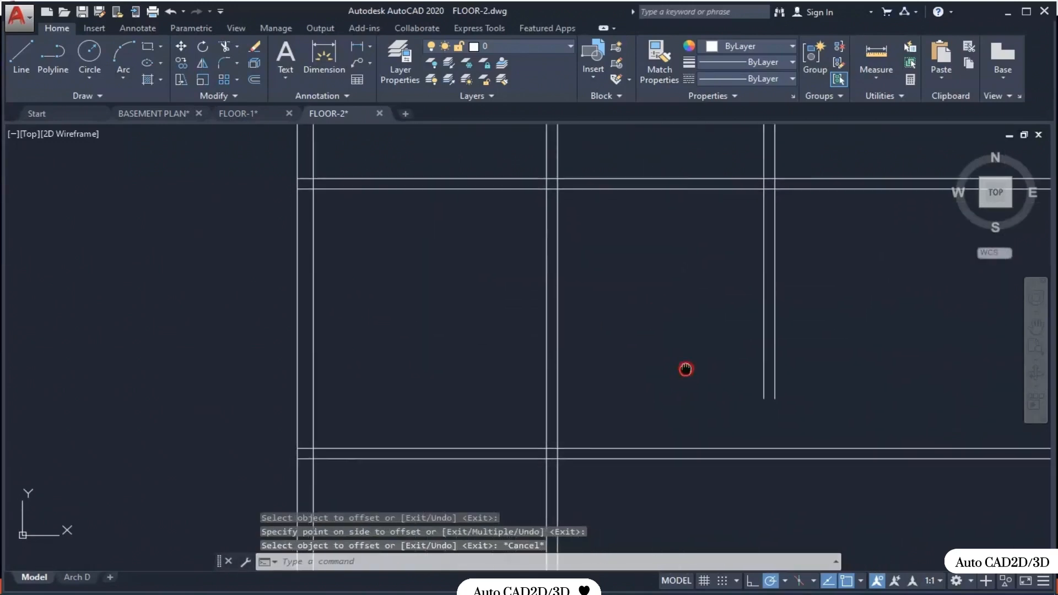
pyautogui.scroll(-2, 685, 391)
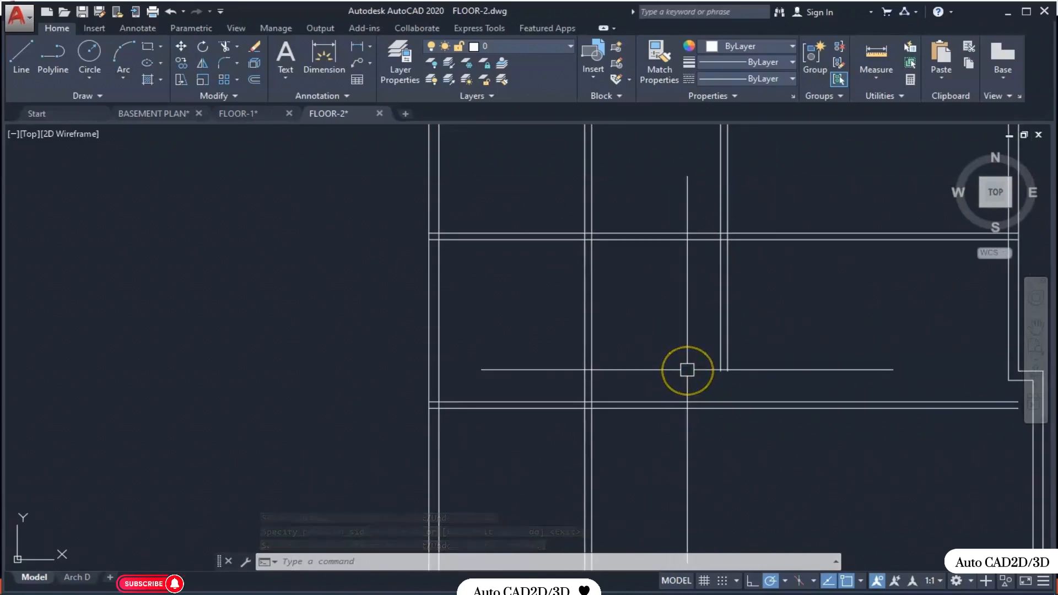
pyautogui.moveTo(777, 363)
pyautogui.mouseDown(button='middle')
pyautogui.moveTo(776, 342)
pyautogui.moveTo(760, 377)
pyautogui.moveTo(748, 379)
pyautogui.mouseUp(button='middle')
pyautogui.write('o')
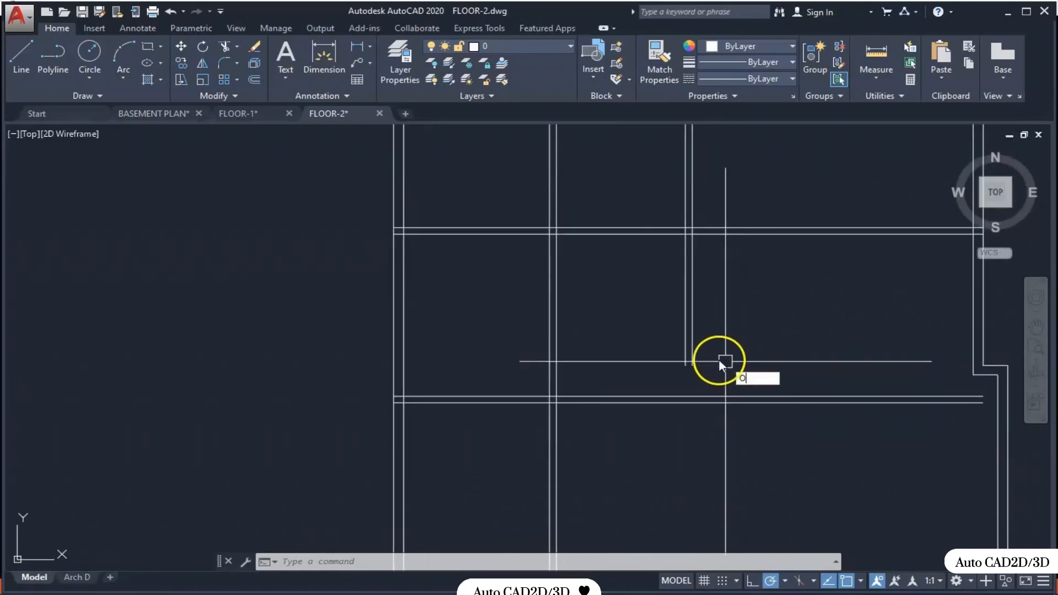
pyautogui.press('Return')
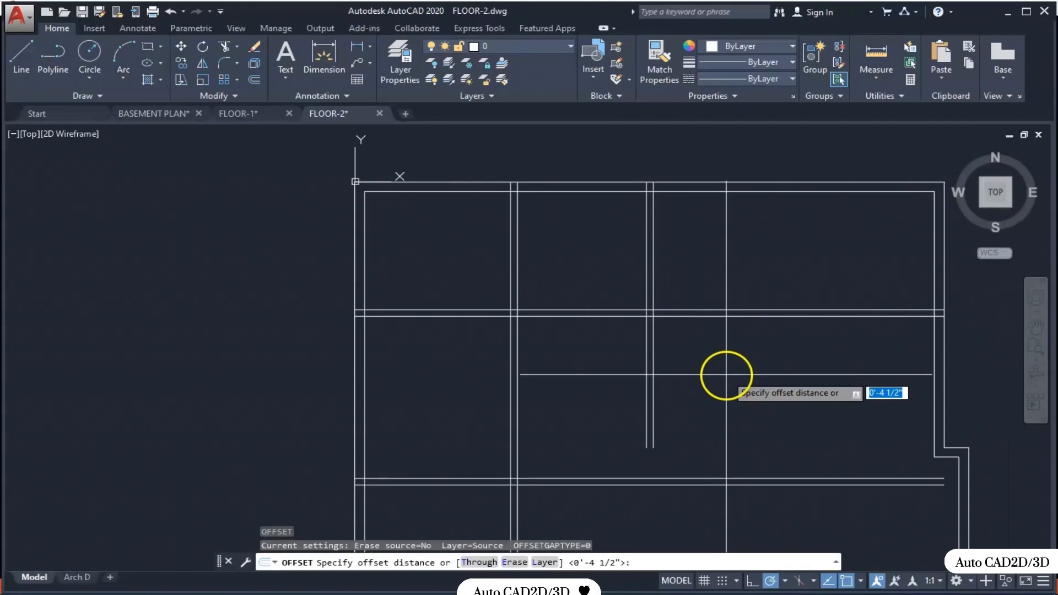
pyautogui.write("7'-")
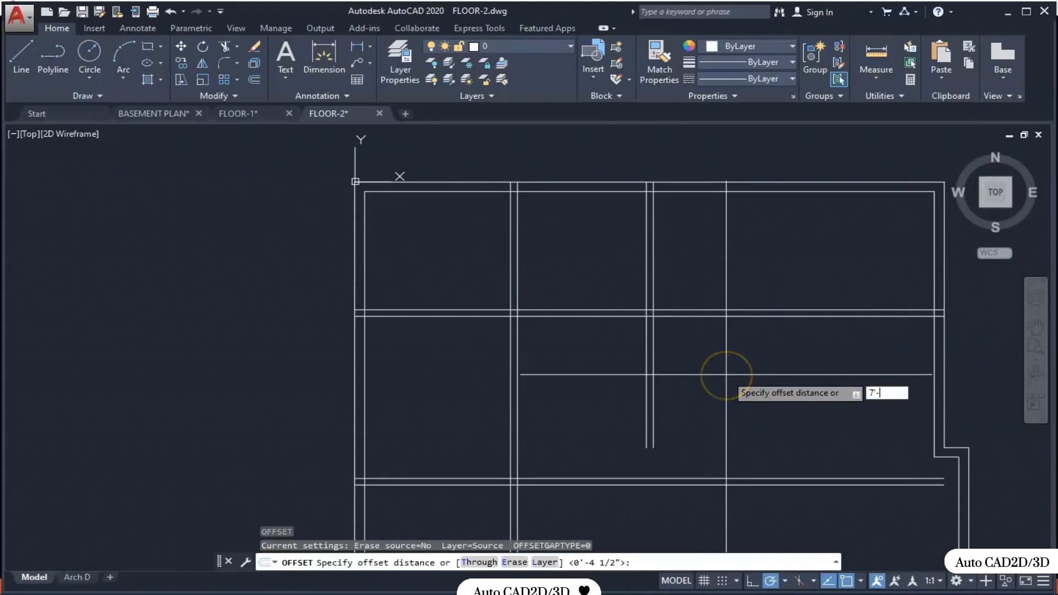
pyautogui.write('5.5')
pyautogui.press('Return')
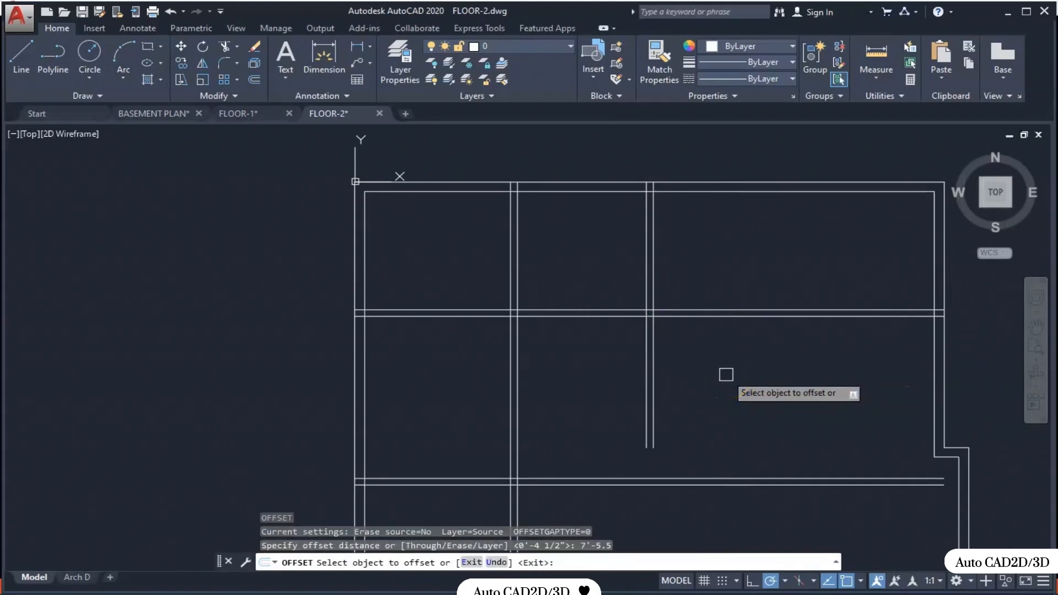
pyautogui.click(702, 315)
pyautogui.click(722, 378)
pyautogui.moveTo(722, 437); pyautogui.dragTo(731, 362, button='middle')
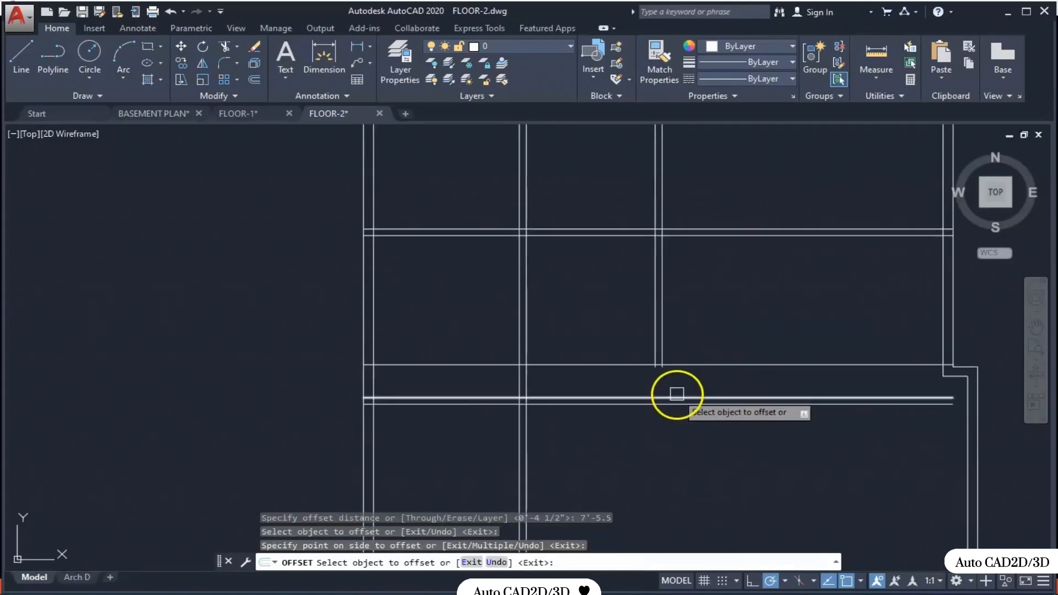
pyautogui.press('Return')
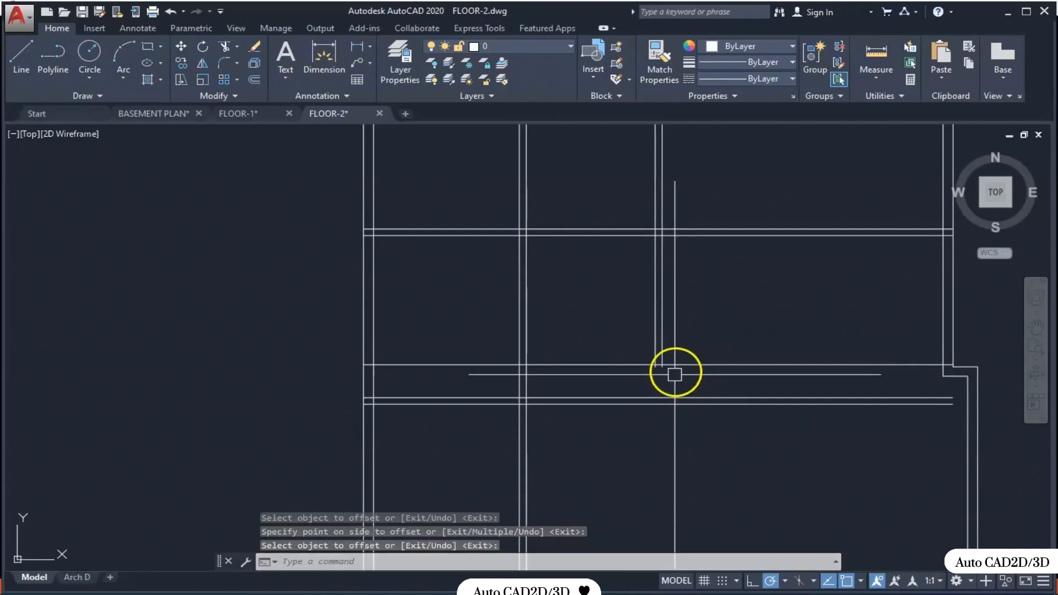
# - Offset the new horizontal line 4.5 inches upward to form another horizontal interior wall
pyautogui.press('Return')
pyautogui.write('4.5')
pyautogui.press('Return')
pyautogui.click(701, 365)
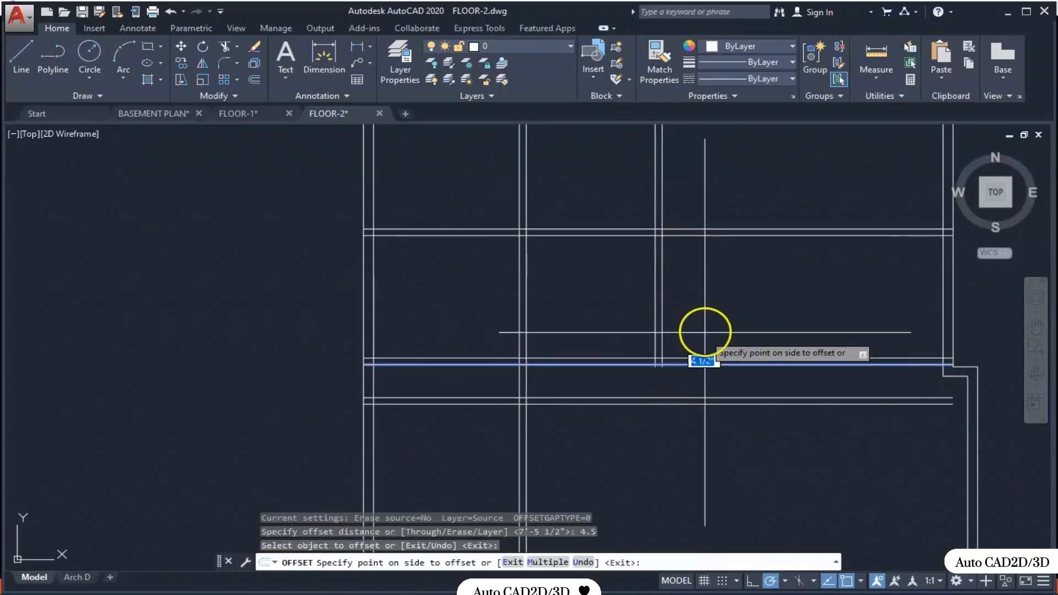
pyautogui.click(705, 330)
pyautogui.press('Escape')
pyautogui.scroll(1, 675, 379)
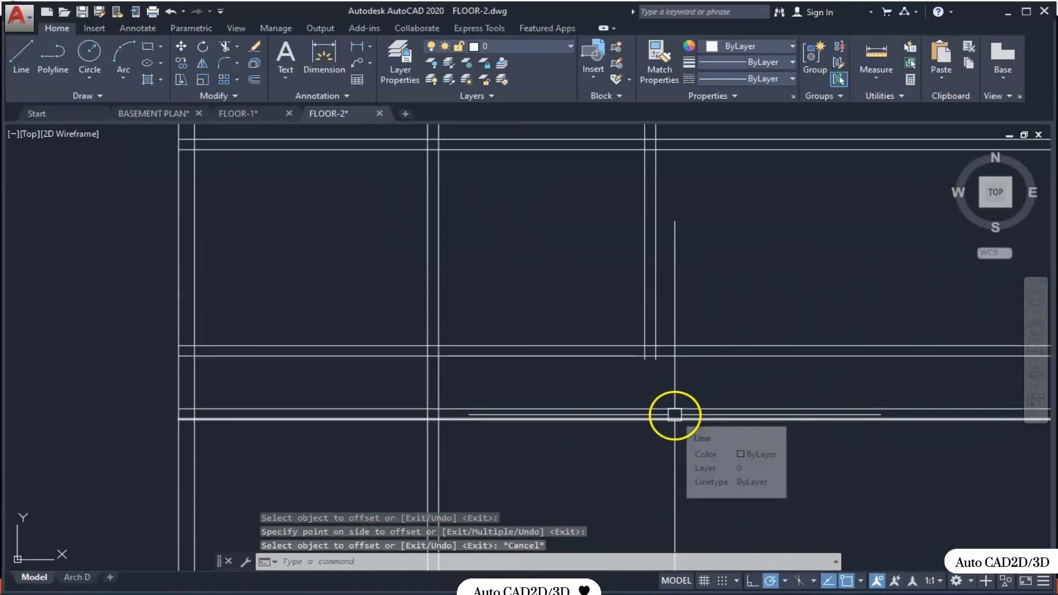
pyautogui.moveTo(673, 418); pyautogui.dragTo(768, 408, button='middle')
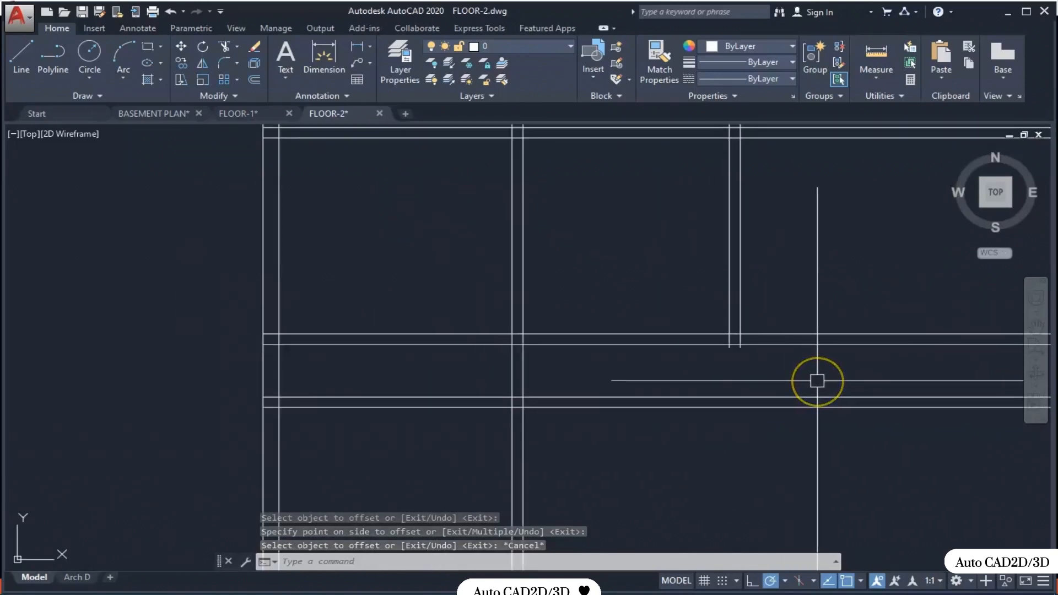
pyautogui.scroll(-4, 817, 380)
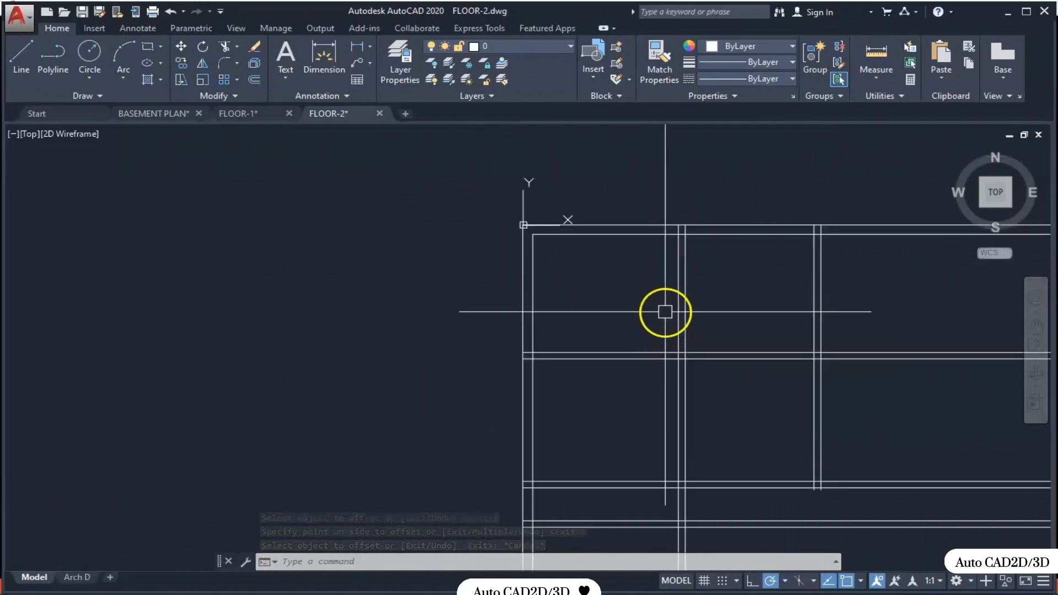
pyautogui.moveTo(791, 353); pyautogui.dragTo(764, 325, button='middle')
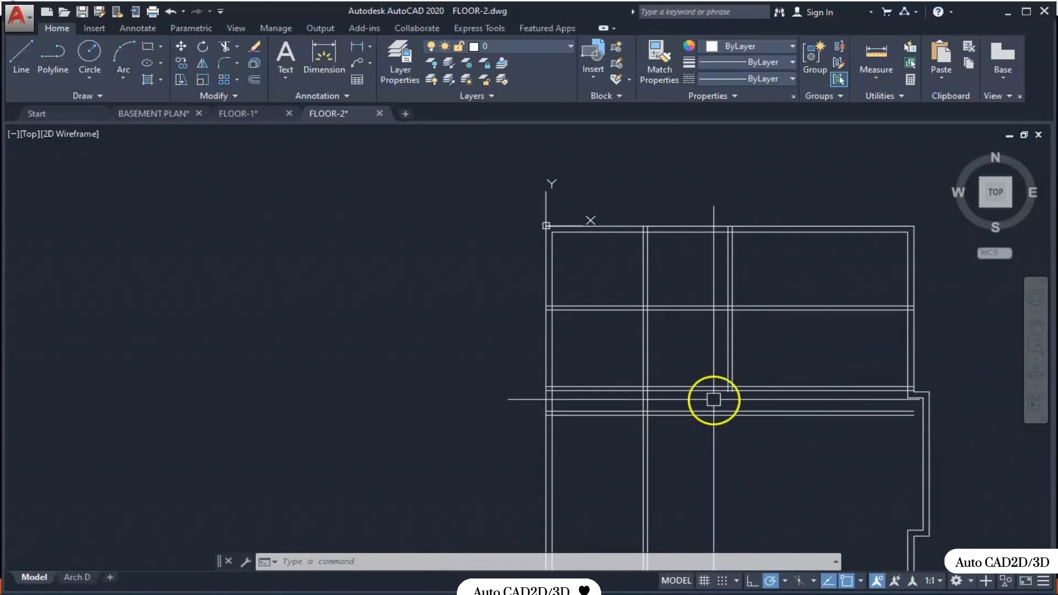
pyautogui.moveTo(725, 414); pyautogui.dragTo(734, 414, button='middle')
pyautogui.scroll(1, 641, 309)
pyautogui.scroll(-1, 729, 320)
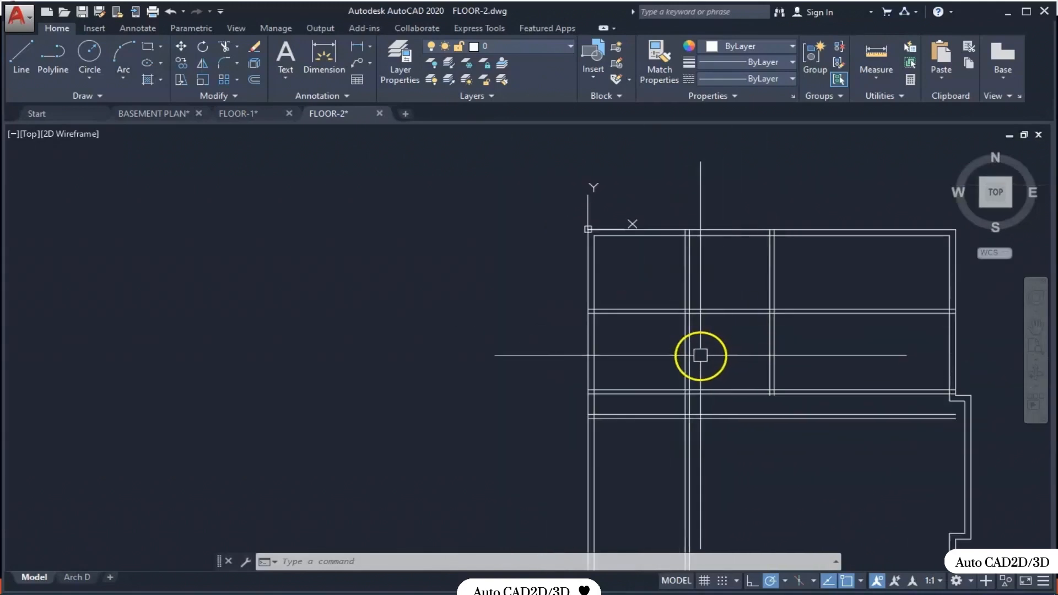
# - Trim the short middle vertical wall's lines between the top exterior wall and the upper horizontal interior wall, using all objects as cutting edges
pyautogui.moveTo(663, 374); pyautogui.dragTo(683, 424, button='middle')
pyautogui.scroll(1, 702, 381)
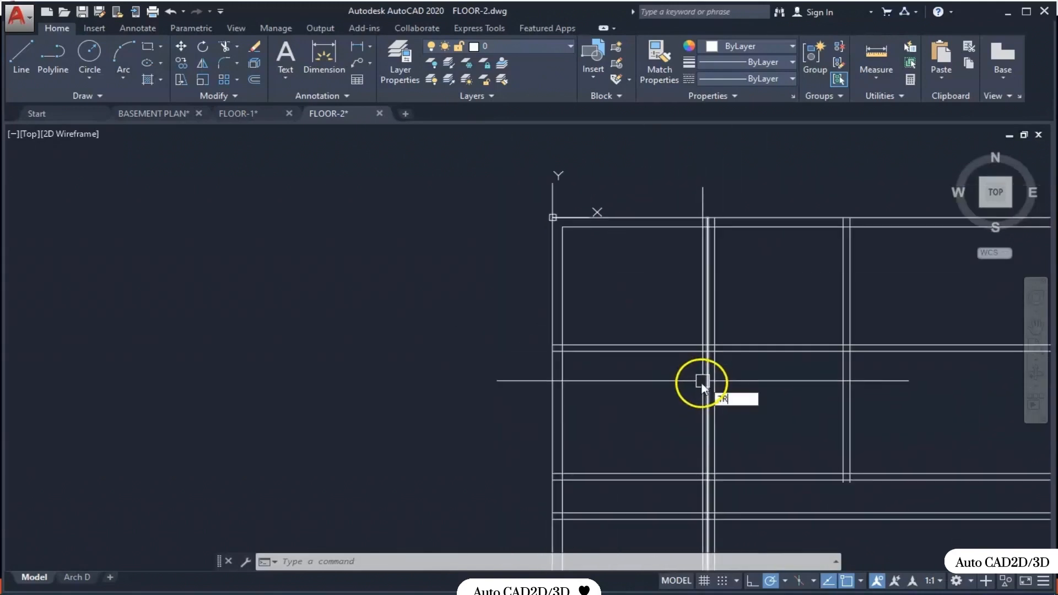
pyautogui.press('Return')
pyautogui.scroll(-2, 839, 334)
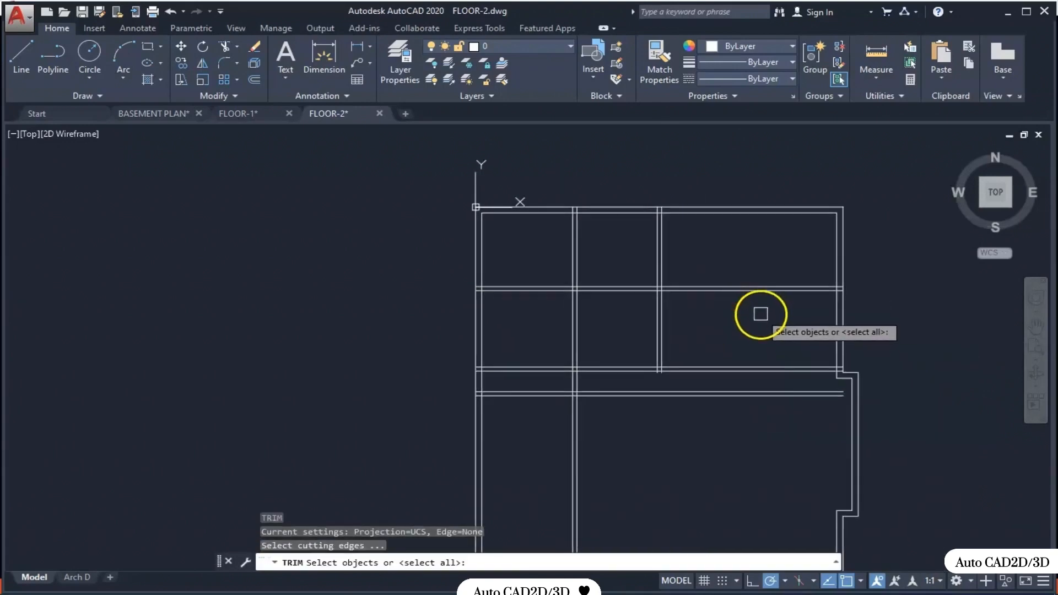
pyautogui.moveTo(748, 293); pyautogui.dragTo(754, 326, button='middle')
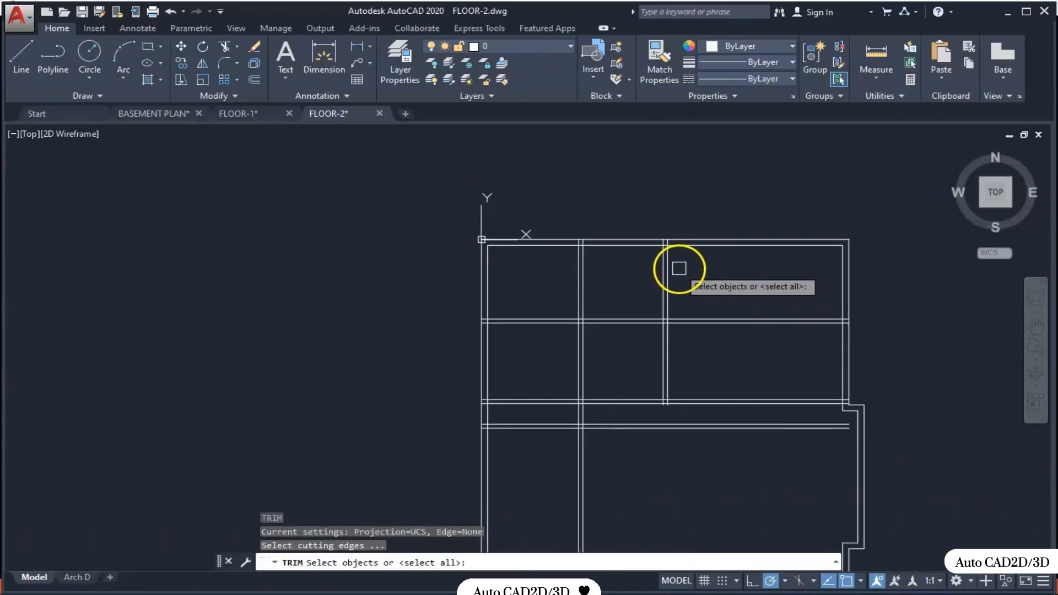
pyautogui.scroll(1, 679, 268)
pyautogui.rightClick(681, 273)
pyautogui.click(690, 256)
pyautogui.click(588, 316)
# - Trim both lines of the upper horizontal interior wall between the short vertical wall and the right exterior wall
pyautogui.moveTo(681, 375)
pyautogui.mouseDown(button='middle')
pyautogui.moveTo(797, 332)
pyautogui.moveTo(783, 341)
pyautogui.moveTo(768, 316)
pyautogui.mouseUp(button='middle')
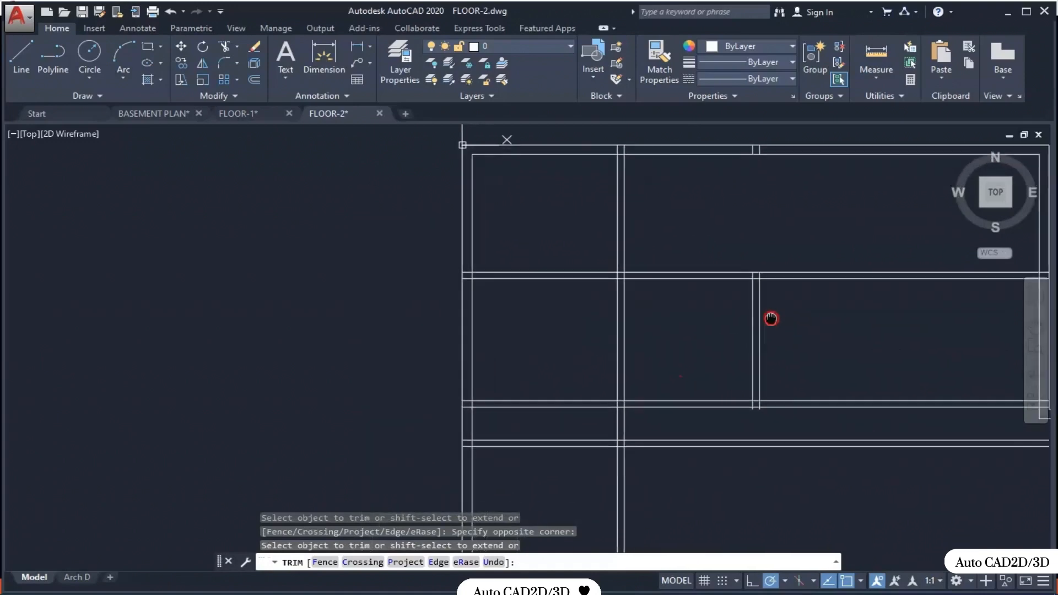
pyautogui.moveTo(850, 264); pyautogui.dragTo(705, 293, button='middle')
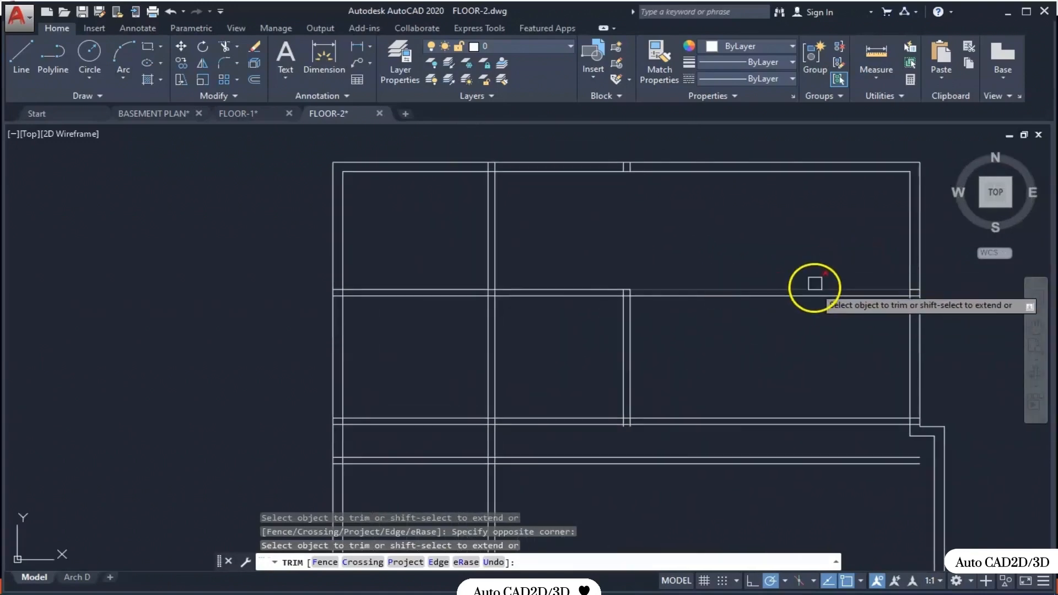
pyautogui.click(819, 259)
pyautogui.click(751, 325)
pyautogui.moveTo(808, 326); pyautogui.dragTo(840, 280, button='middle')
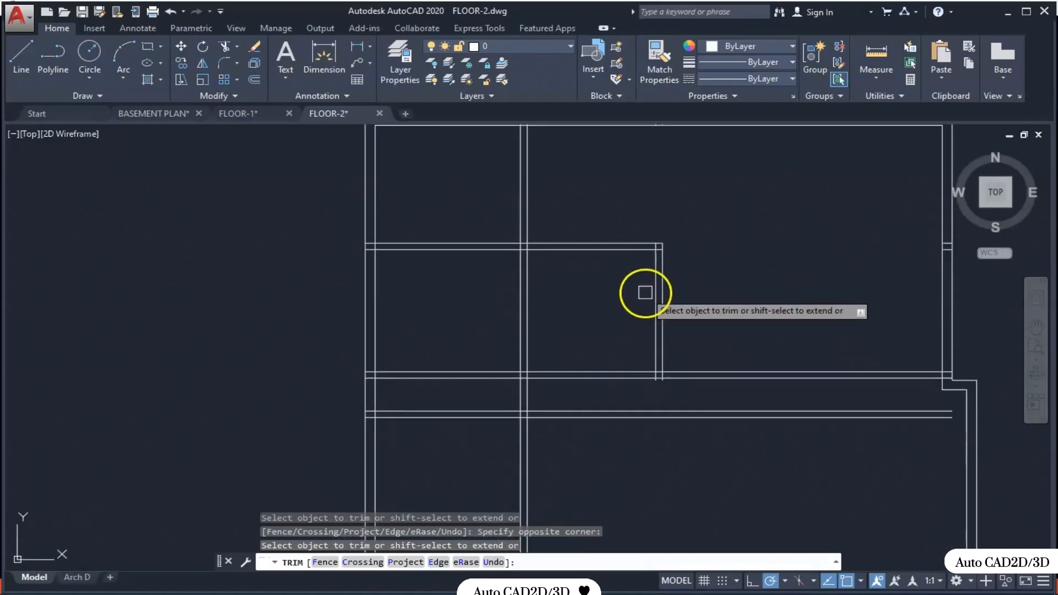
# - Trim the long vertical interior wall's lines between the upper and middle horizontal interior walls
pyautogui.moveTo(582, 286); pyautogui.dragTo(683, 273, button='middle')
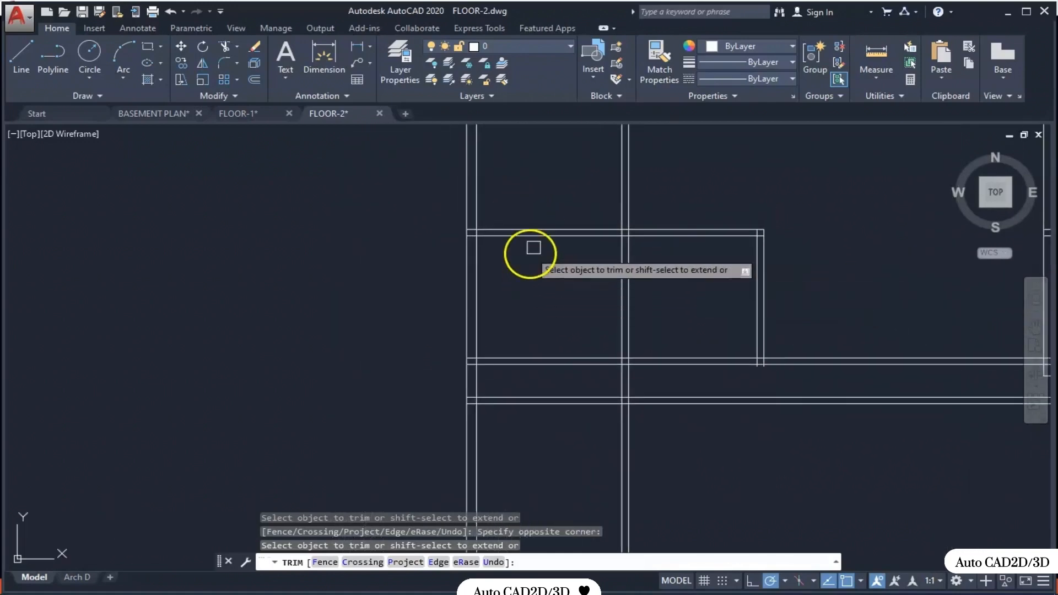
pyautogui.click(639, 304)
pyautogui.click(613, 338)
pyautogui.moveTo(613, 338); pyautogui.dragTo(674, 305, button='middle')
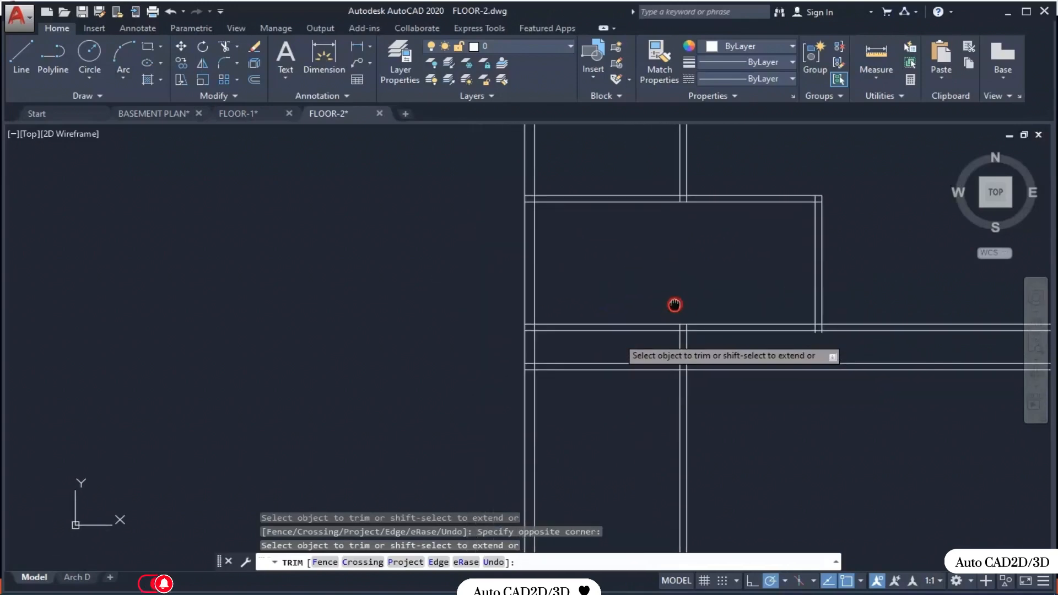
# - Trim the long vertical interior wall's lines between the two lower horizontal walls and below the lowest one
pyautogui.scroll(2, 686, 347)
pyautogui.click(713, 345)
pyautogui.click(674, 354)
pyautogui.moveTo(677, 408); pyautogui.dragTo(681, 292, button='middle')
pyautogui.click(720, 328)
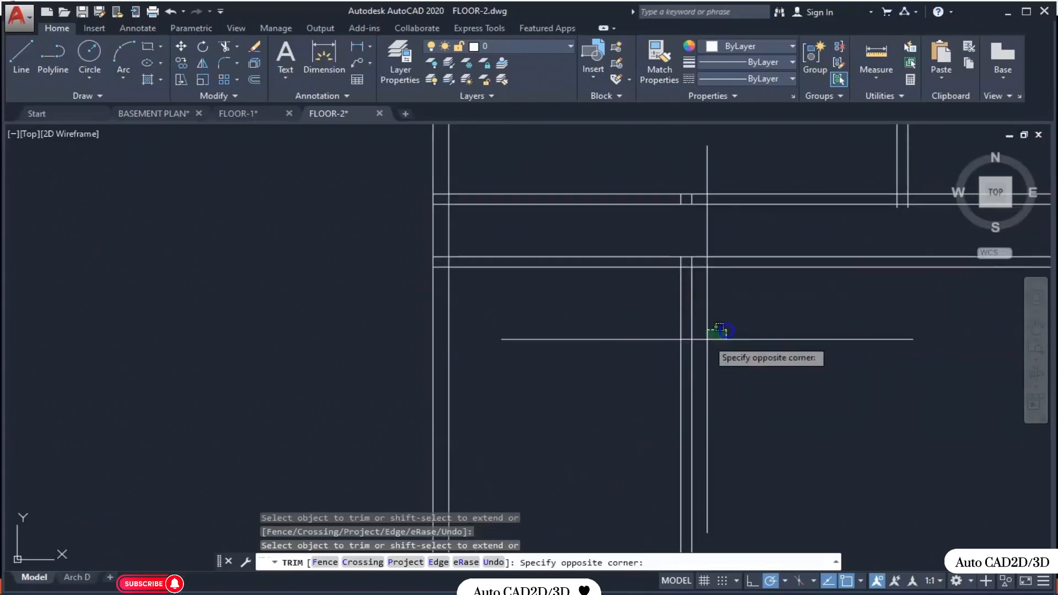
pyautogui.click(606, 381)
pyautogui.scroll(-4, 666, 287)
pyautogui.moveTo(706, 342); pyautogui.dragTo(706, 370, button='middle')
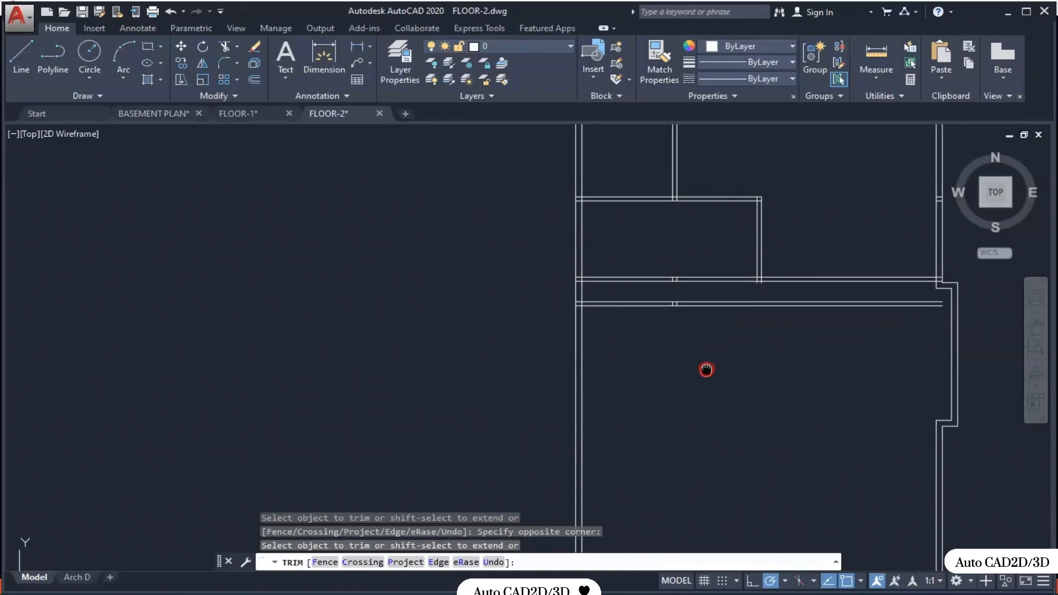
pyautogui.scroll(-2, 694, 435)
pyautogui.scroll(4, 722, 335)
pyautogui.press('Escape')
# - Offset the outer line of the left exterior wall inward to the right by 5'-11.5"
pyautogui.moveTo(610, 310); pyautogui.dragTo(664, 393, button='middle')
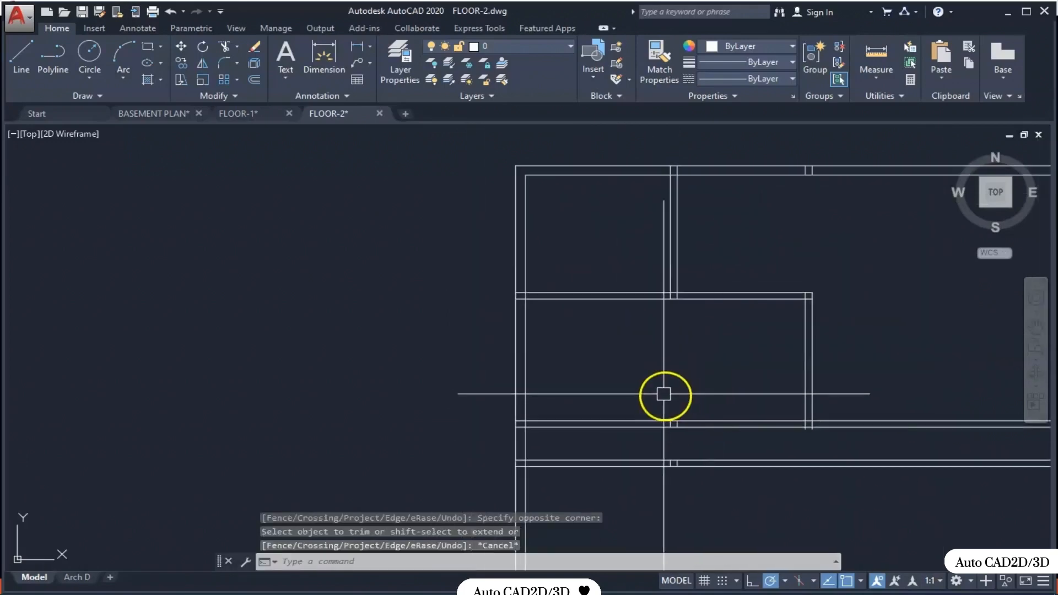
pyautogui.write('o')
pyautogui.press('Return')
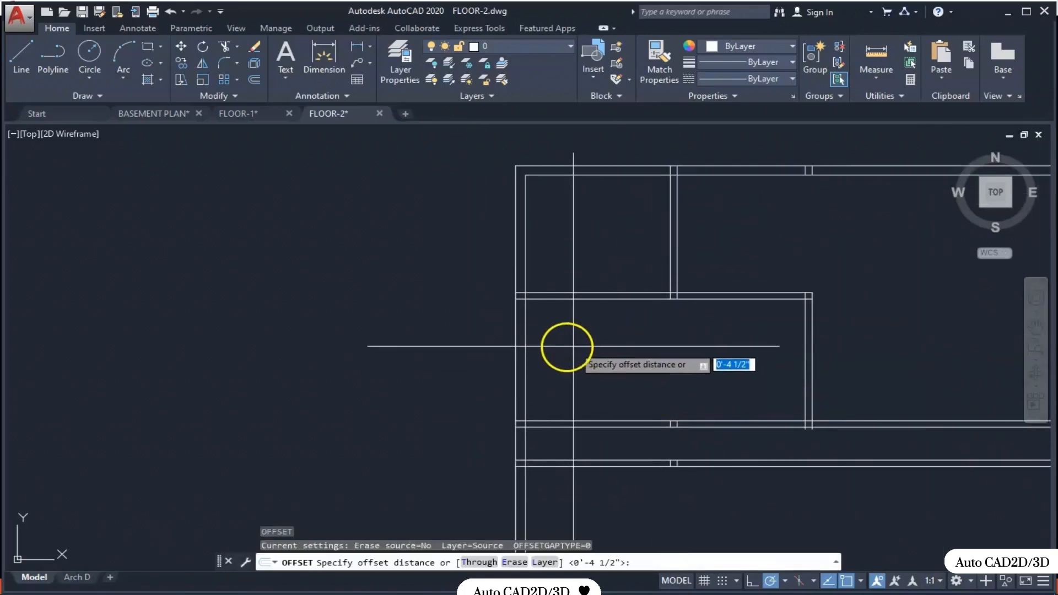
pyautogui.write('5')
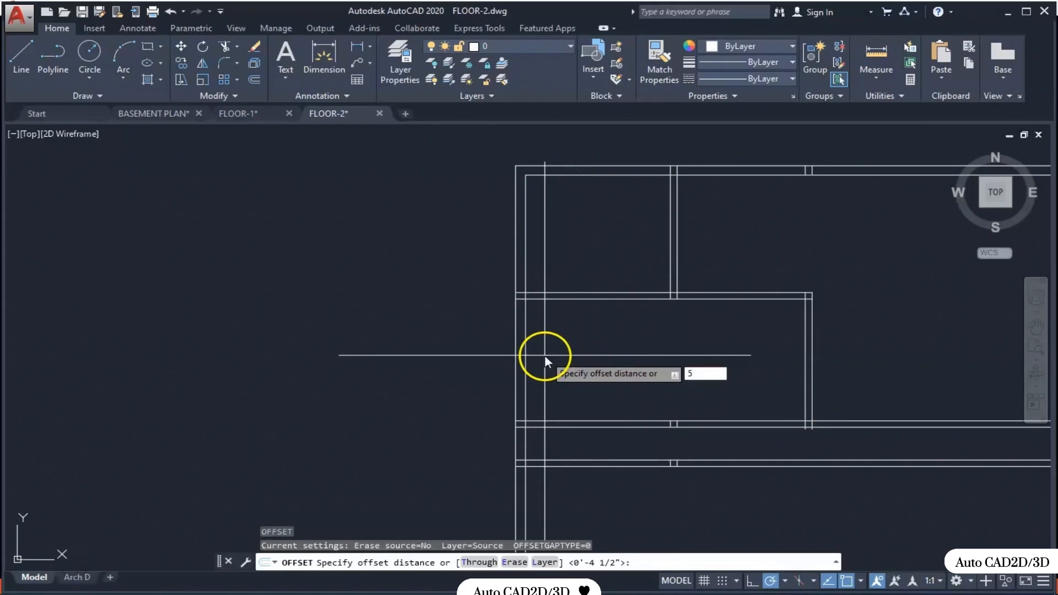
pyautogui.write("'-11.5")
pyautogui.press('Return')
pyautogui.scroll(2, 515, 364)
pyautogui.click(515, 364)
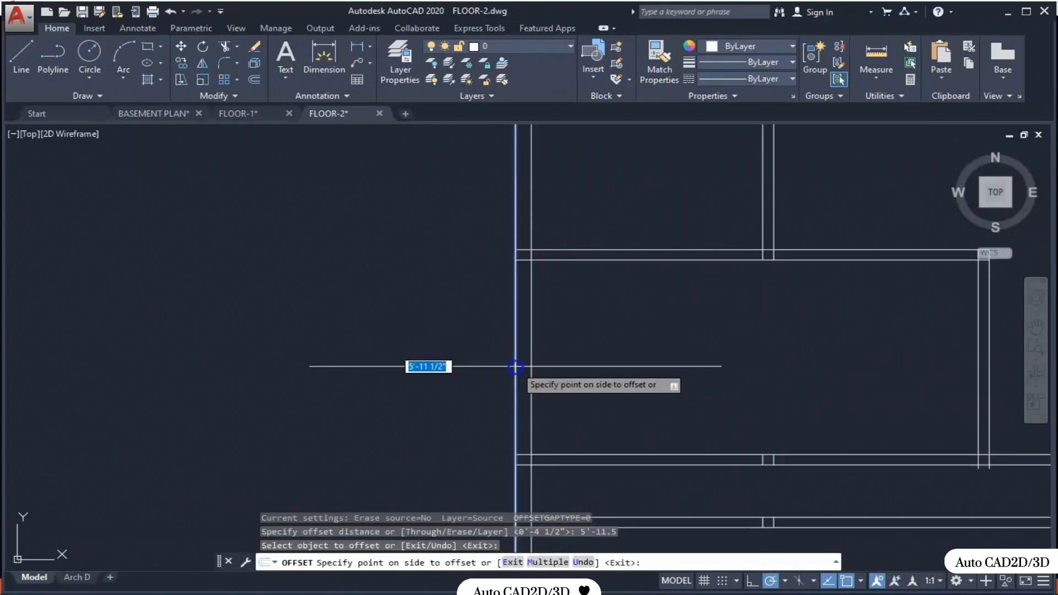
pyautogui.click(650, 399)
pyautogui.press('Return')
# - Offset the new vertical line 4.5 inches to the right to form a vertical interior wall
pyautogui.press('Return')
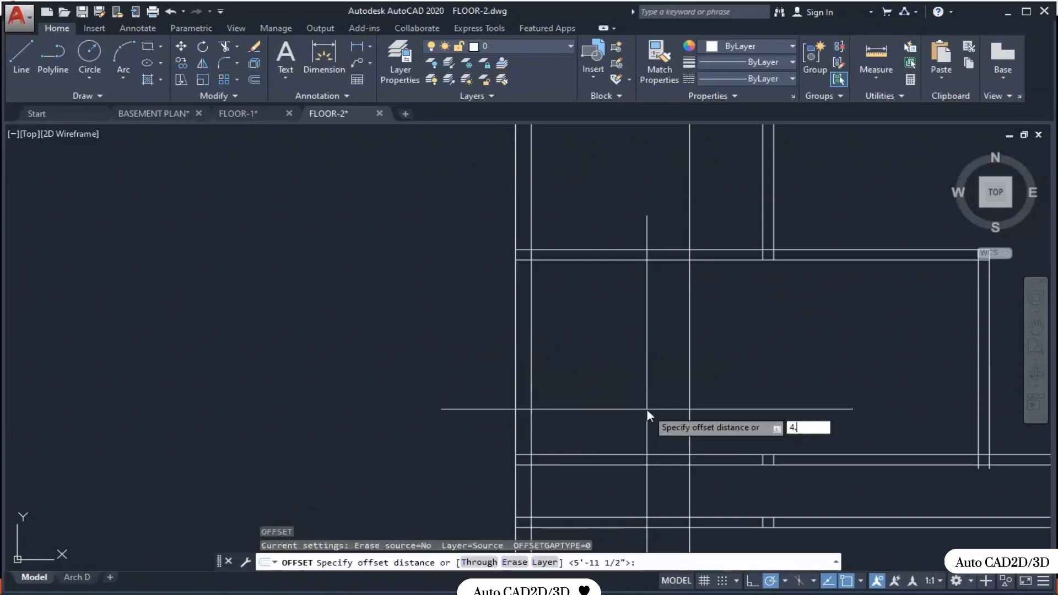
pyautogui.write('5')
pyautogui.press('Return')
pyautogui.click(688, 349)
pyautogui.click(725, 352)
pyautogui.press('Escape')
pyautogui.press('Escape')
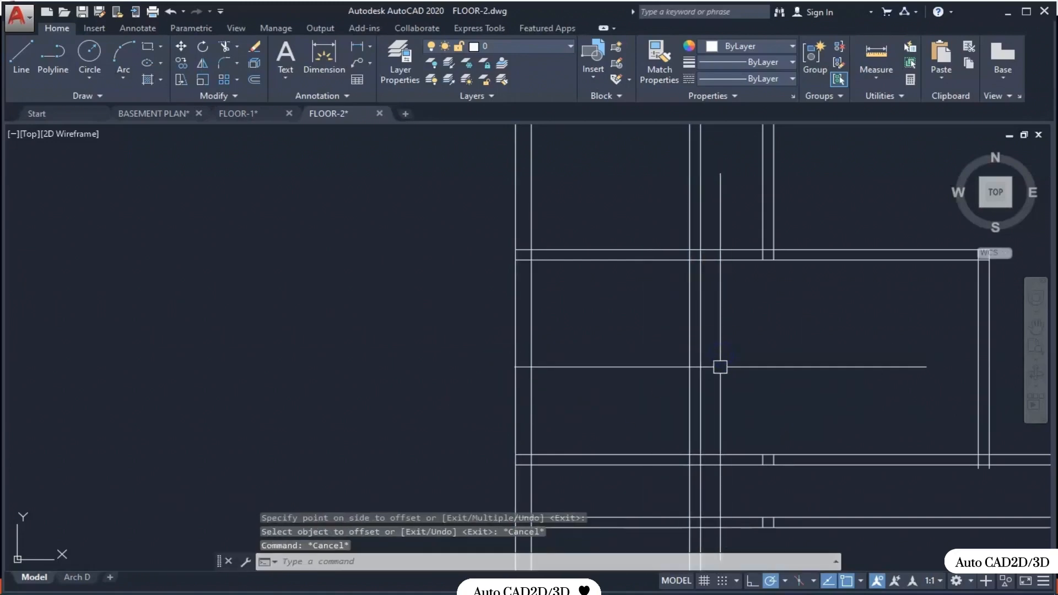
# - Trim the new vertical wall's lines above the upper horizontal interior wall, using all objects as cutting edges
pyautogui.write('tr')
pyautogui.press('Return')
pyautogui.press('Return')
pyautogui.click(713, 171)
pyautogui.click(663, 198)
pyautogui.scroll(2, 721, 496)
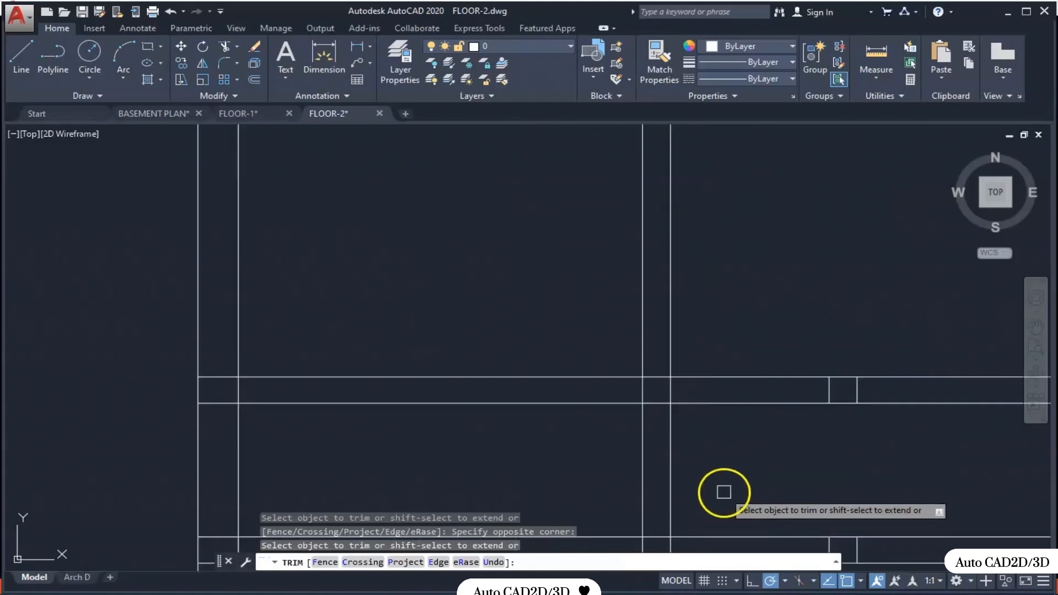
# - Trim the middle horizontal interior wall's lines between the new vertical wall and the short vertical wall
pyautogui.scroll(-4, 746, 330)
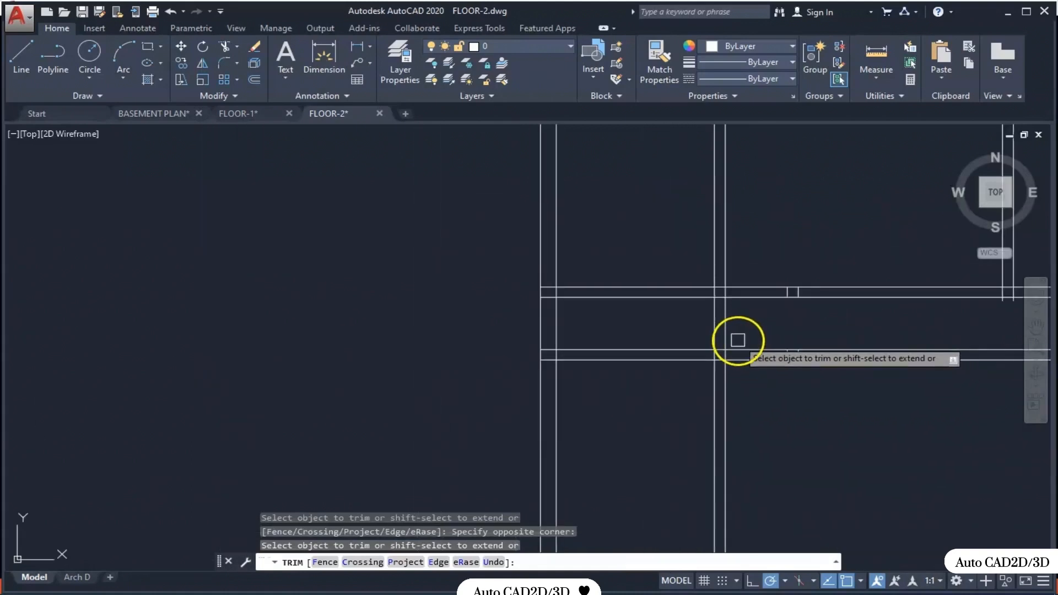
pyautogui.scroll(-3, 741, 385)
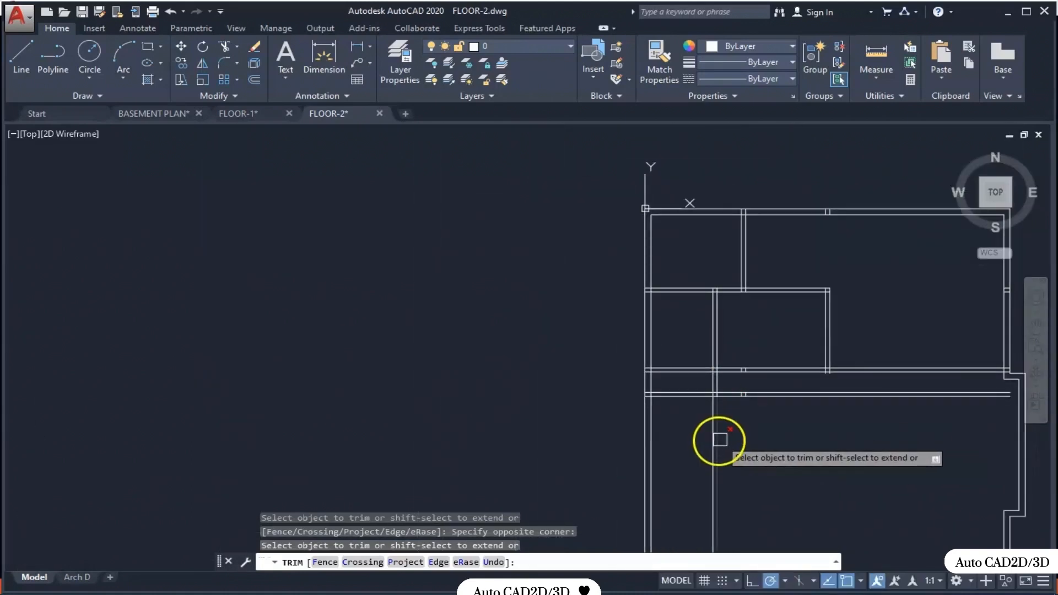
pyautogui.moveTo(737, 453); pyautogui.dragTo(721, 397, button='middle')
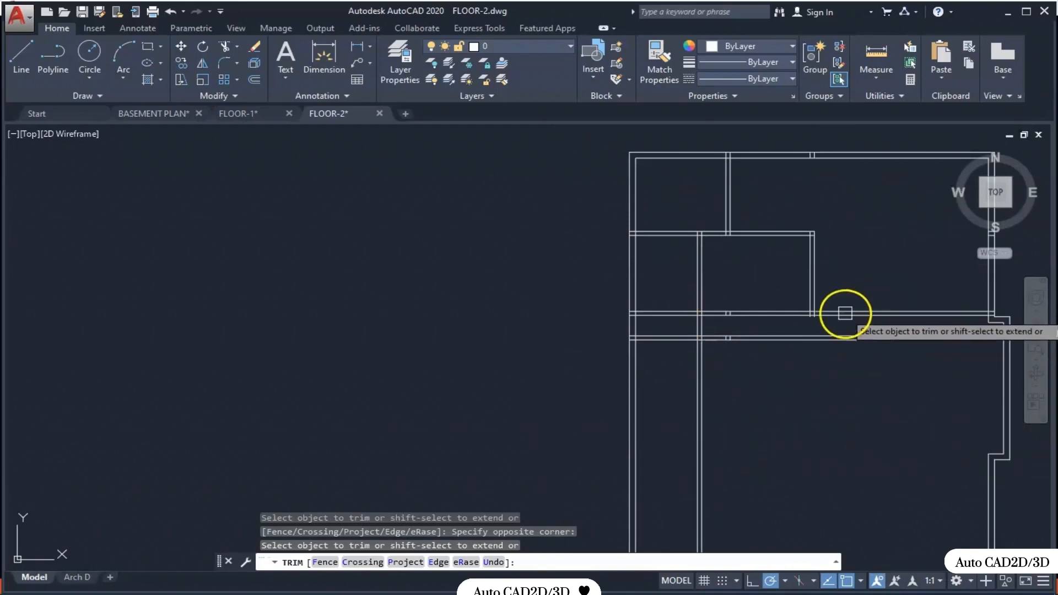
pyautogui.scroll(2, 788, 315)
pyautogui.click(788, 314)
pyautogui.click(685, 313)
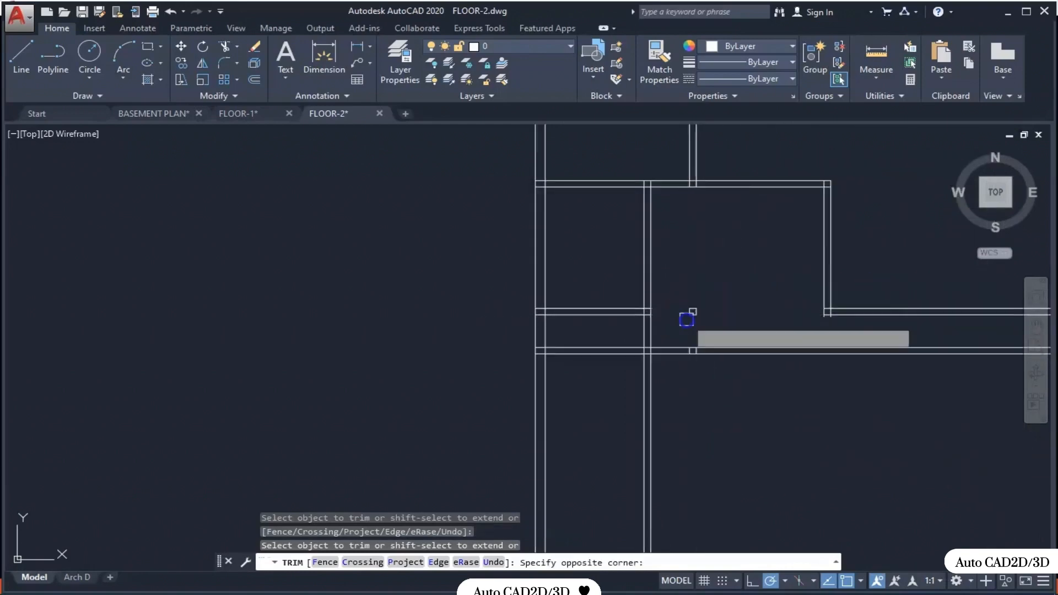
# - Extend both lines of the short vertical wall down to the bottom line of the lower horizontal interior wall
pyautogui.press('Escape')
pyautogui.scroll(2, 855, 338)
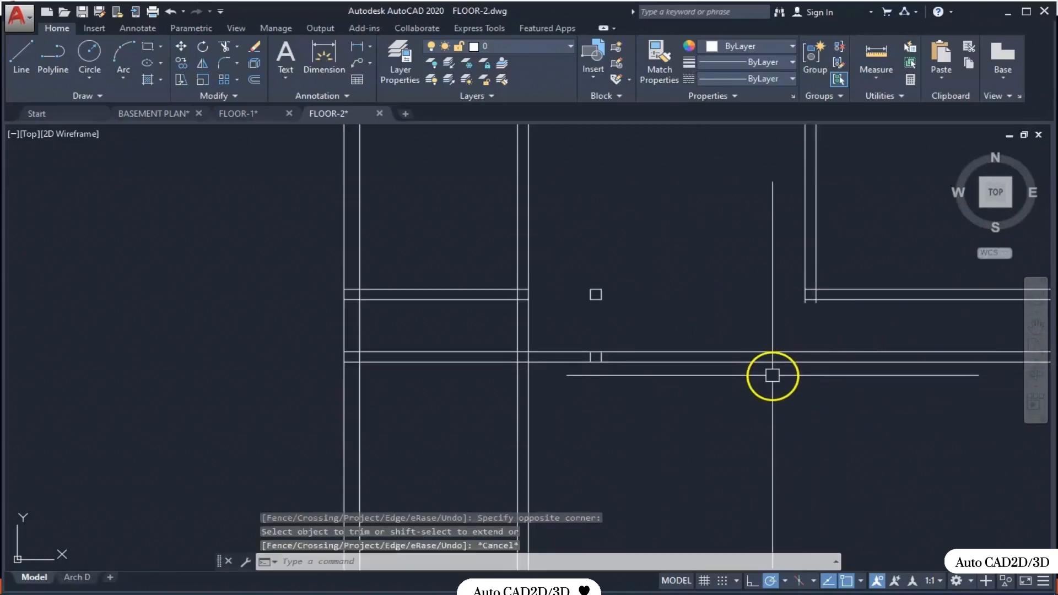
pyautogui.press('Return')
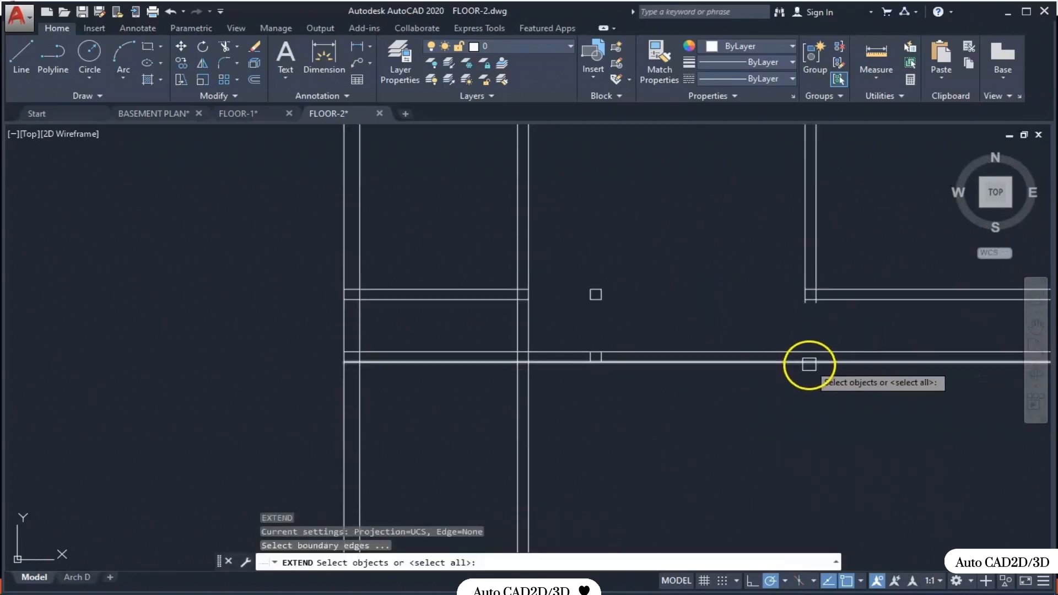
pyautogui.click(810, 362)
pyautogui.press('Return')
pyautogui.click(826, 212)
pyautogui.click(776, 237)
pyautogui.press('Escape')
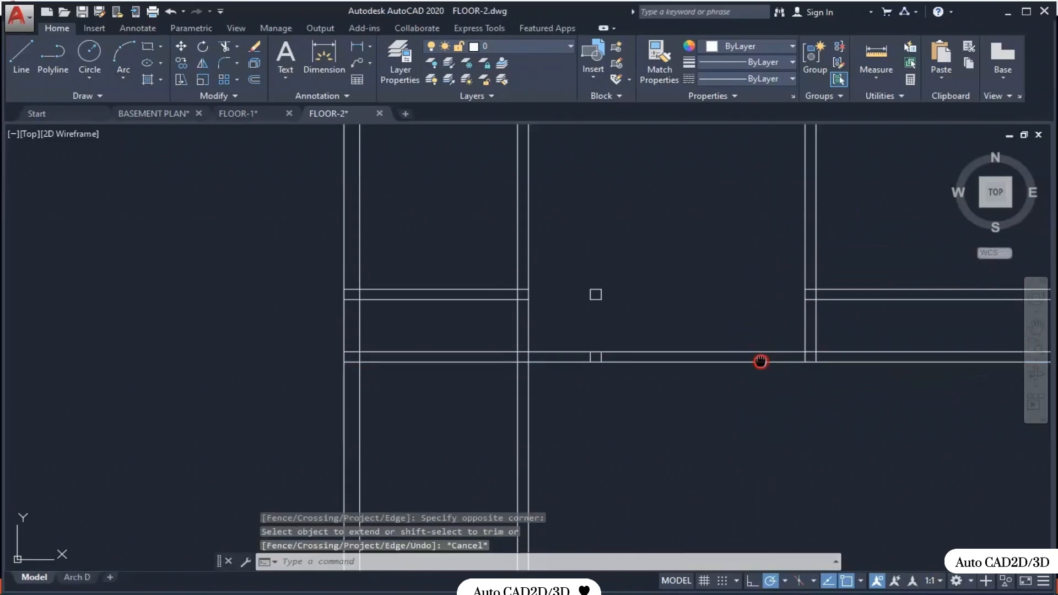
# - Erase the leftover square wall fragment between the two vertical interior walls, just above the lower horizontal wall
pyautogui.scroll(-2, 763, 392)
pyautogui.scroll(4, 662, 359)
pyautogui.click(730, 267)
pyautogui.click(632, 319)
pyautogui.press('Delete')
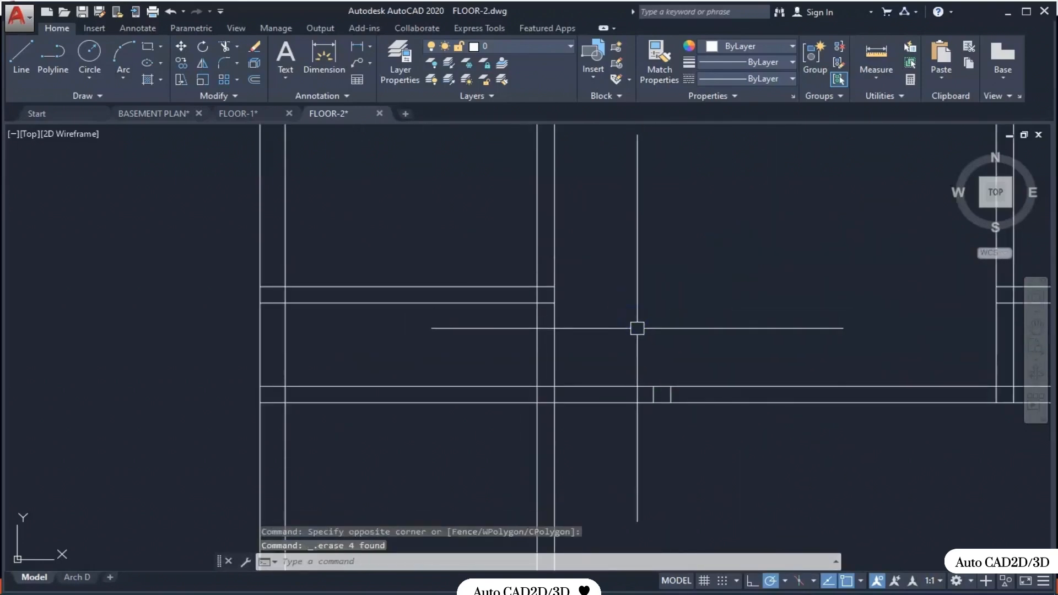
# - Offset the bottom line of the middle horizontal wall's right-hand section downward by 7'-5.5"
pyautogui.scroll(-3, 637, 326)
pyautogui.moveTo(732, 399)
pyautogui.mouseDown(button='middle')
pyautogui.moveTo(756, 428)
pyautogui.moveTo(761, 389)
pyautogui.mouseUp(button='middle')
pyautogui.scroll(-2, 771, 427)
pyautogui.scroll(5, 753, 354)
pyautogui.scroll(-3, 723, 329)
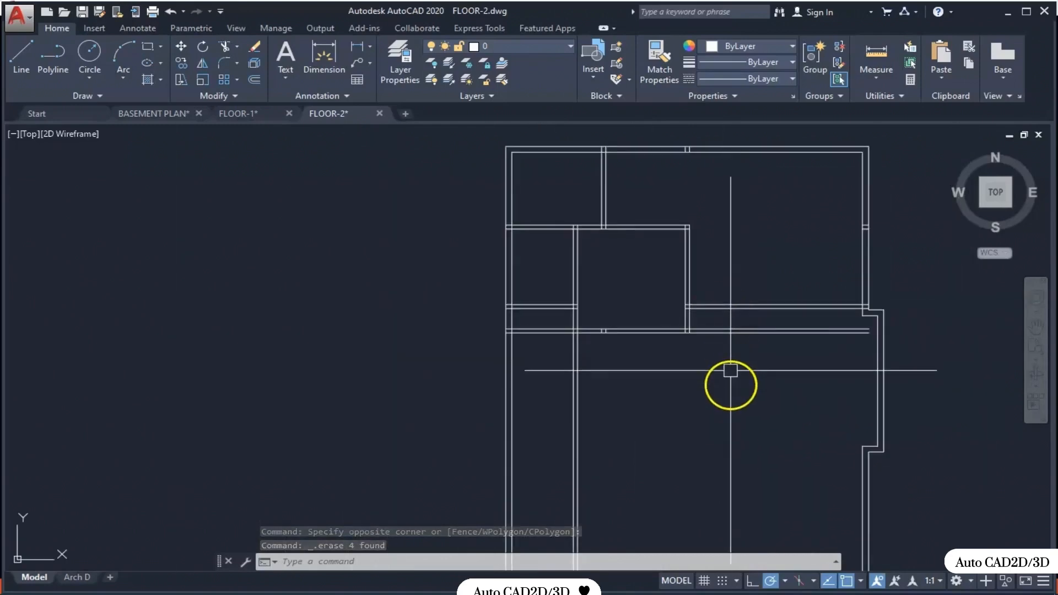
pyautogui.scroll(3, 716, 347)
pyautogui.write('o')
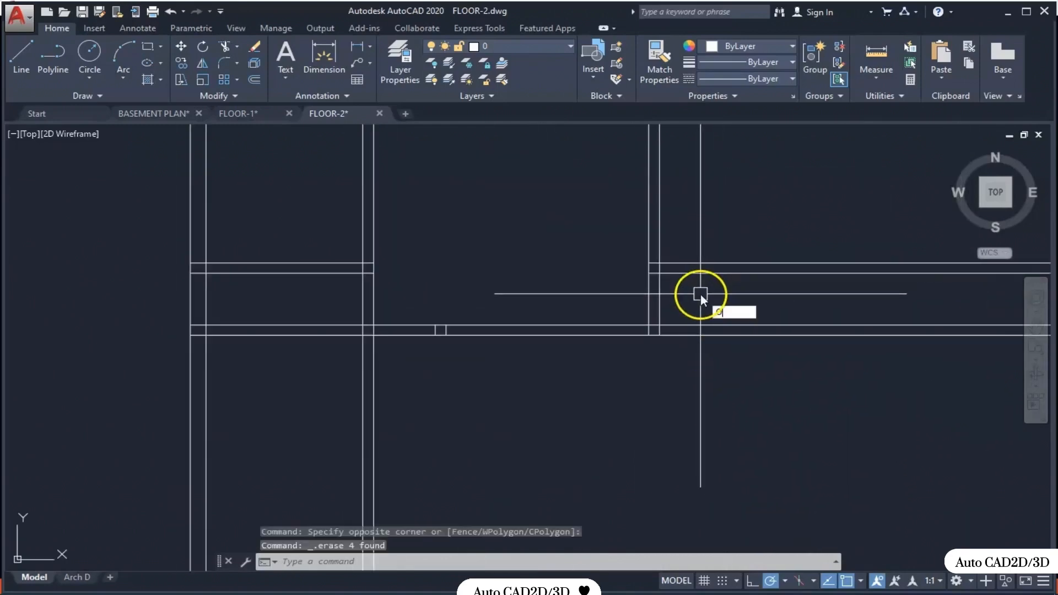
pyautogui.press('Return')
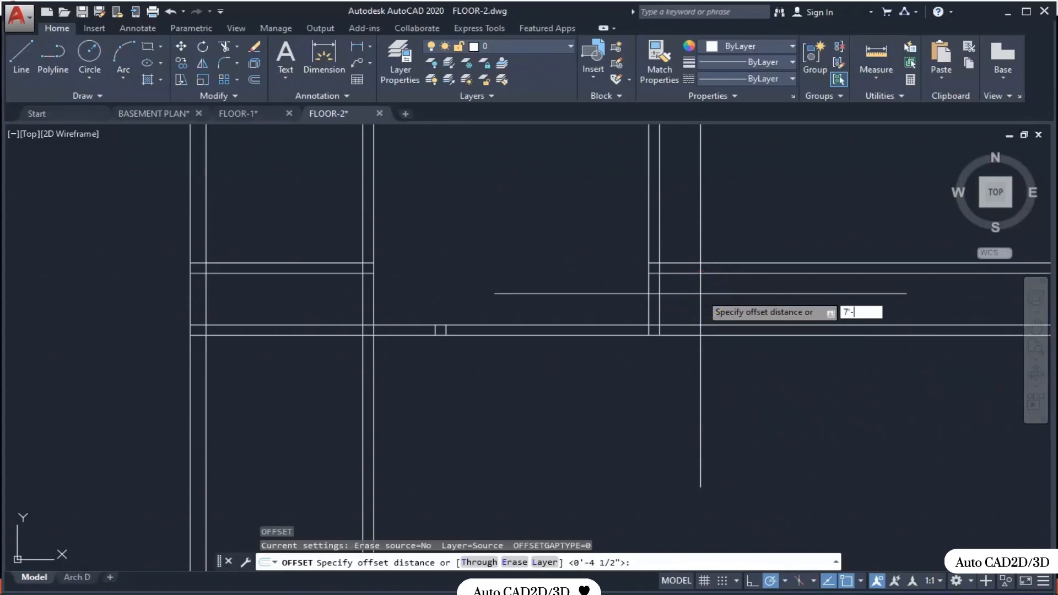
pyautogui.press('Return')
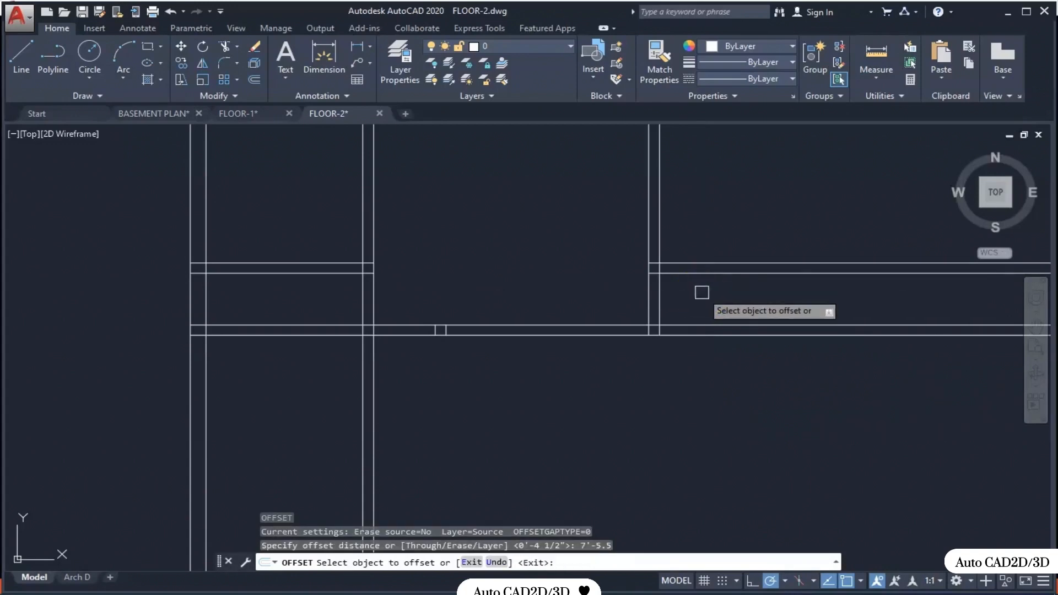
pyautogui.click(736, 328)
pyautogui.click(749, 444)
pyautogui.press('Escape')
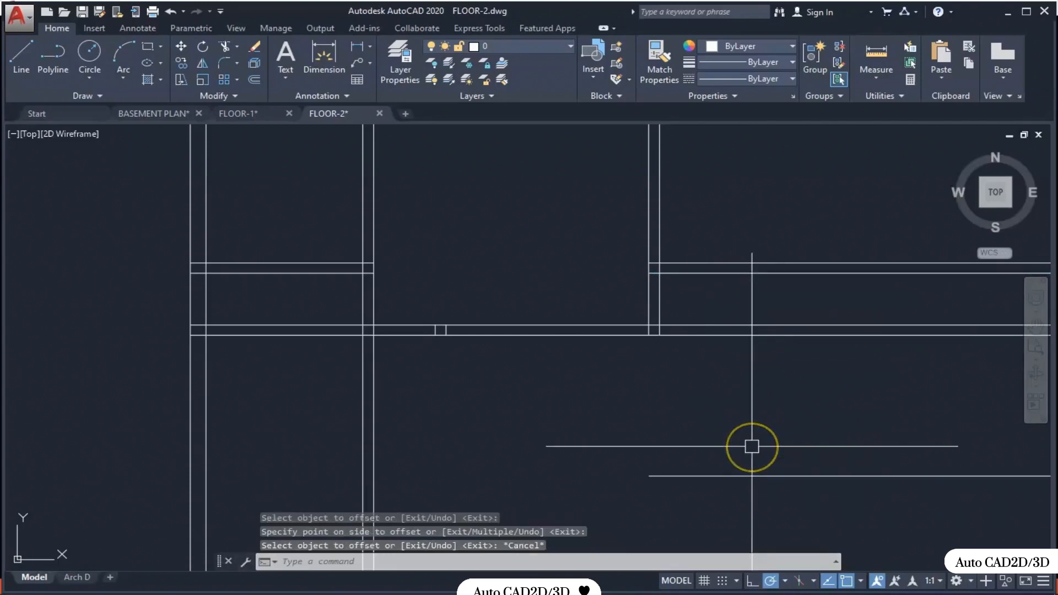
# - Offset the new horizontal line 4.5 inches upward to form a horizontal interior wall
pyautogui.write('o')
pyautogui.press('Return')
pyautogui.write('4.5')
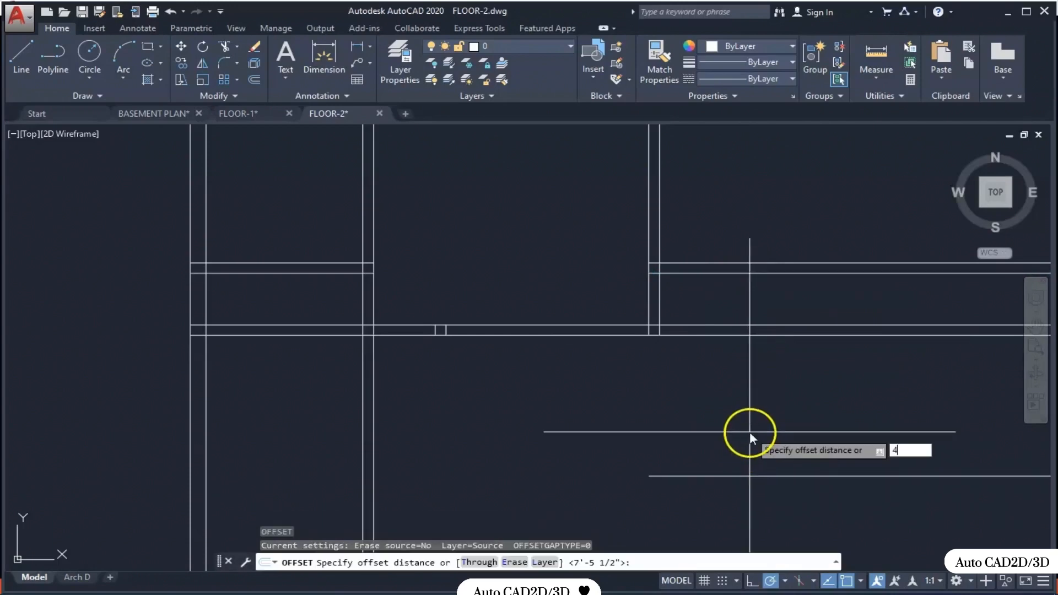
pyautogui.press('Return')
pyautogui.click(720, 476)
pyautogui.click(750, 399)
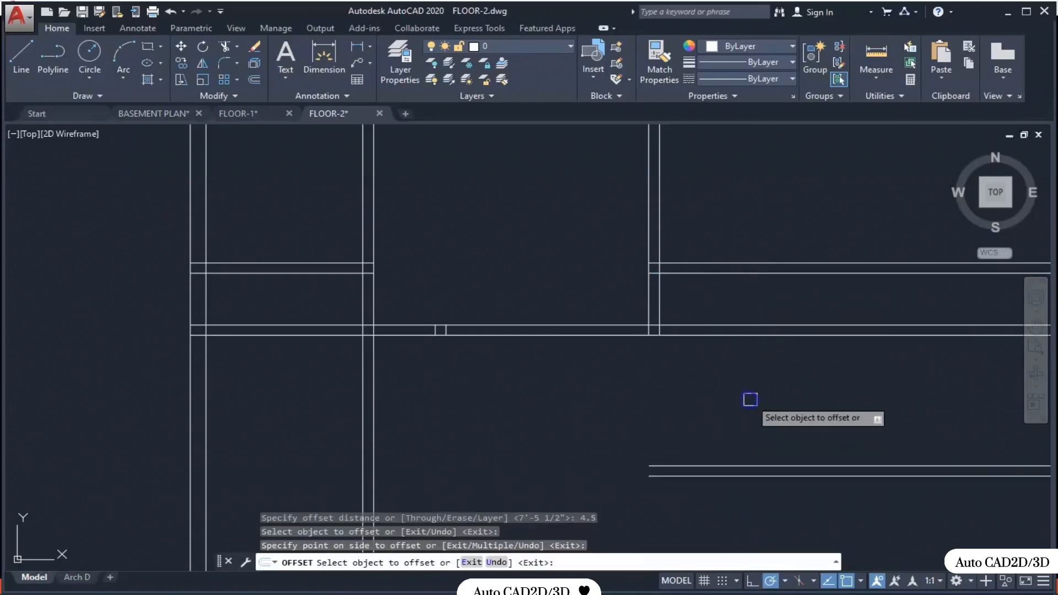
pyautogui.scroll(-2, 749, 388)
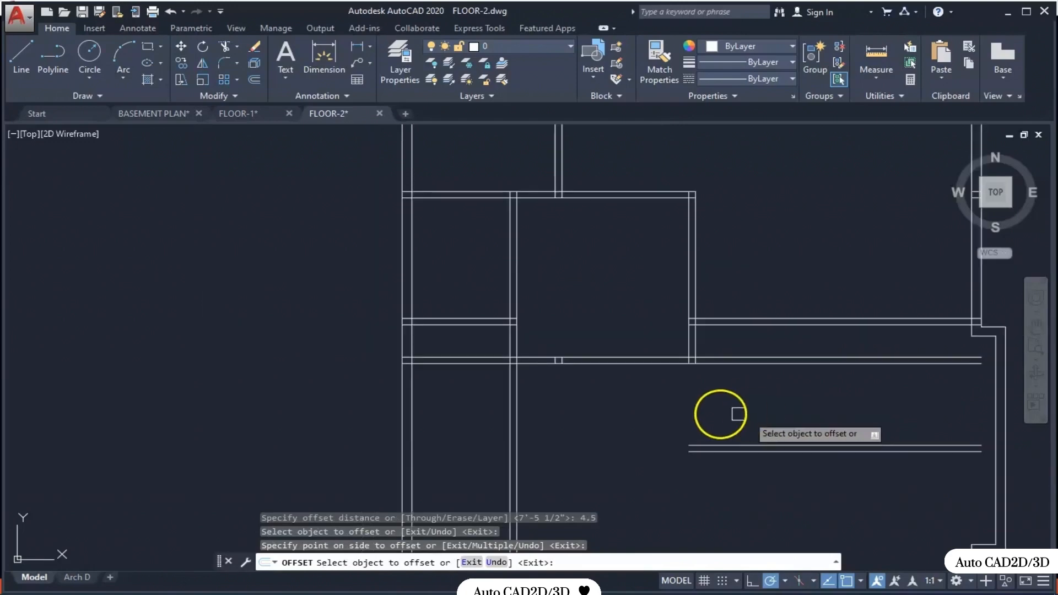
pyautogui.press('Escape')
# - Extend both lines of the short vertical wall down to the bottom line of the new horizontal wall
pyautogui.press('Return')
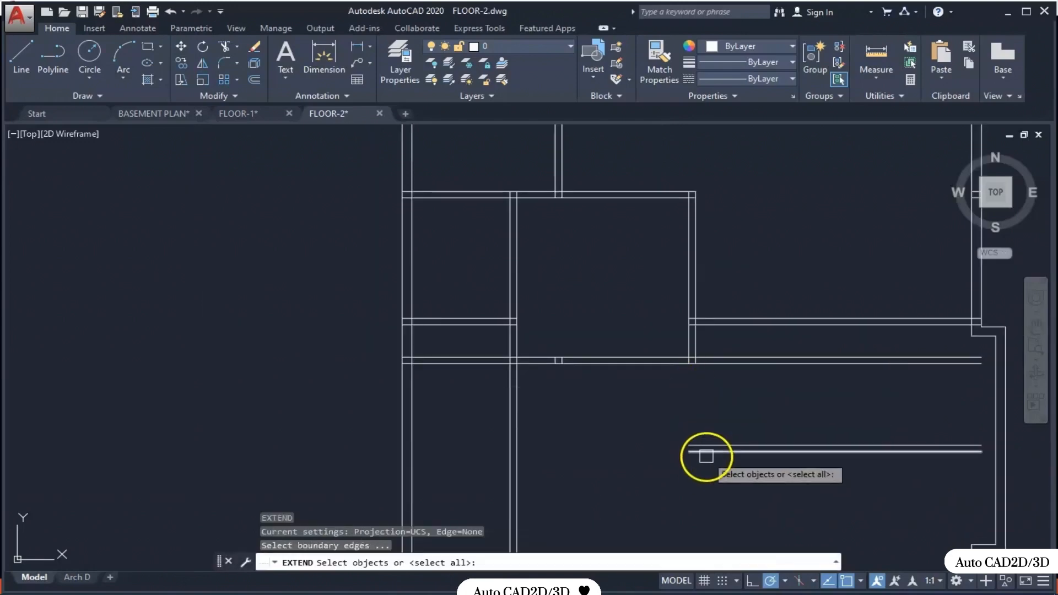
pyautogui.click(700, 449)
pyautogui.press('Return')
pyautogui.click(694, 199)
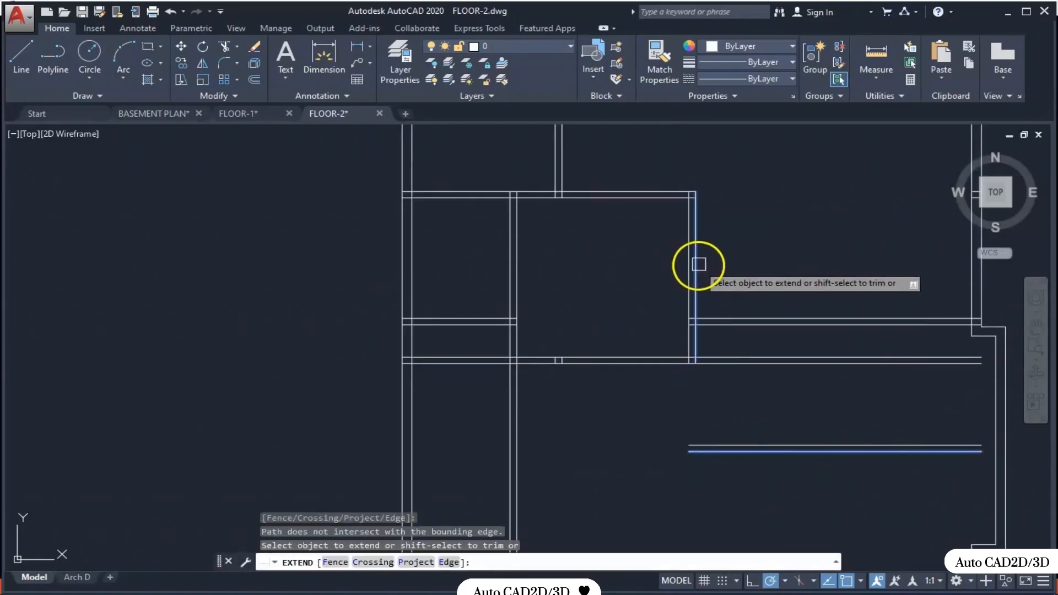
pyautogui.click(661, 286)
pyautogui.click(722, 276)
pyautogui.press('Escape')
pyautogui.moveTo(711, 436); pyautogui.dragTo(704, 395, button='middle')
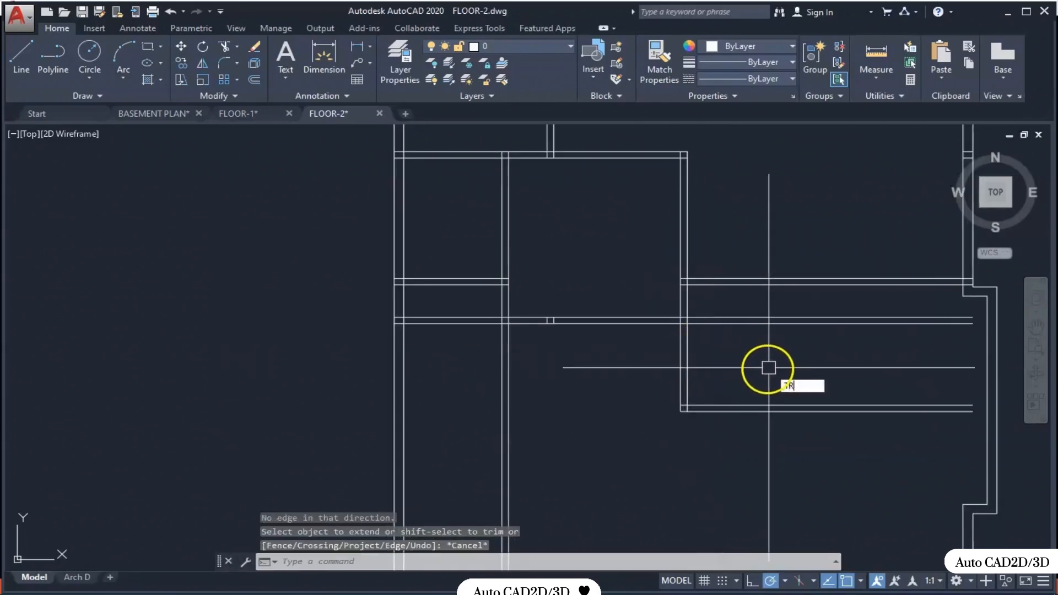
pyautogui.write('TR')
pyautogui.press('Return')
pyautogui.click(751, 319)
pyautogui.press('Escape')
# - Trim the lower horizontal wall's lines to the right of the extended vertical wall, using all objects as cutting edges
pyautogui.write('T')
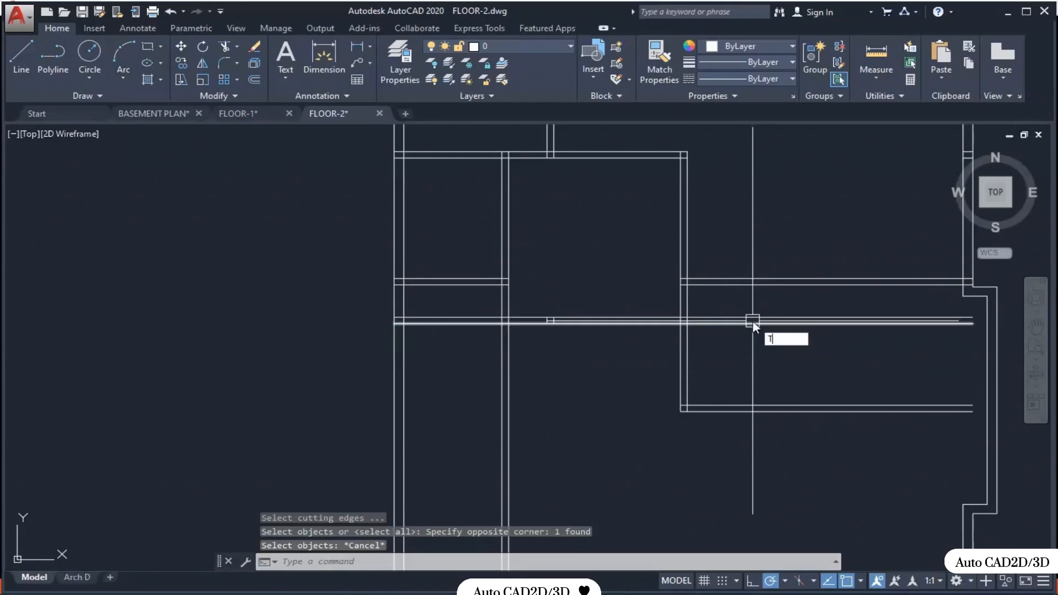
pyautogui.write('R')
pyautogui.press('Return')
pyautogui.press('Return')
pyautogui.click(769, 312)
pyautogui.click(750, 355)
# - Trim the lower horizontal wall's lines between the left exterior wall and the long vertical interior wall
pyautogui.moveTo(827, 385); pyautogui.dragTo(806, 400, button='middle')
pyautogui.scroll(1, 624, 336)
pyautogui.scroll(-3, 633, 357)
pyautogui.moveTo(598, 344); pyautogui.dragTo(648, 341, button='middle')
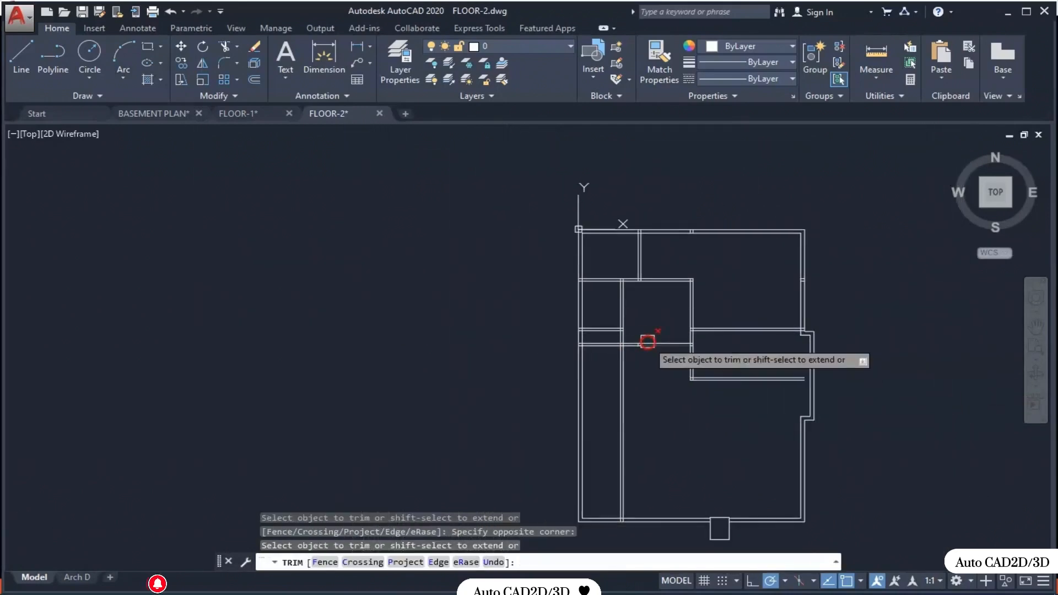
pyautogui.scroll(5, 628, 331)
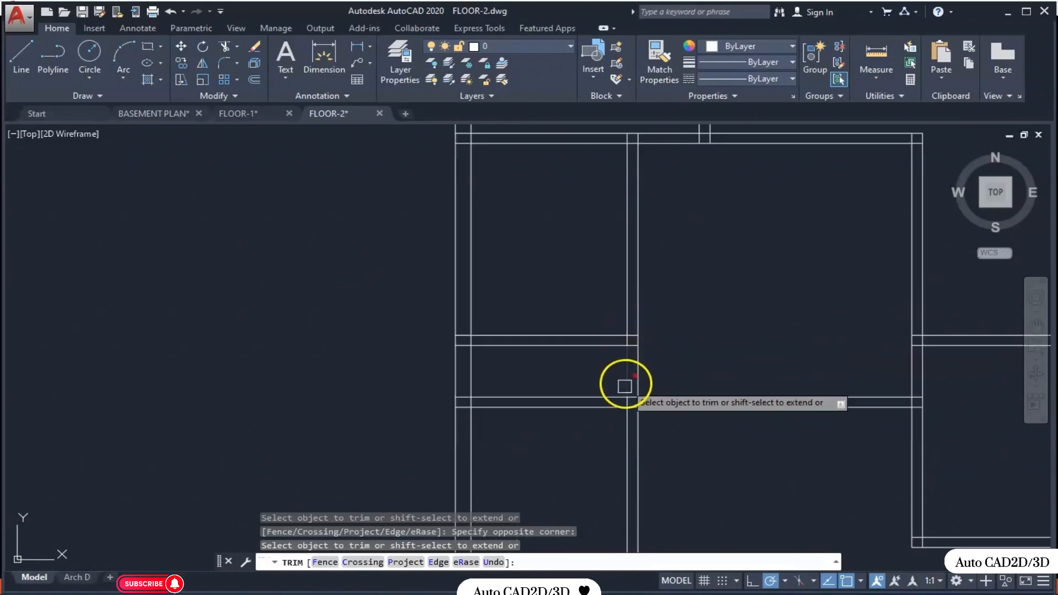
pyautogui.scroll(2, 557, 418)
pyautogui.click(635, 323)
pyautogui.click(514, 465)
pyautogui.scroll(-5, 721, 265)
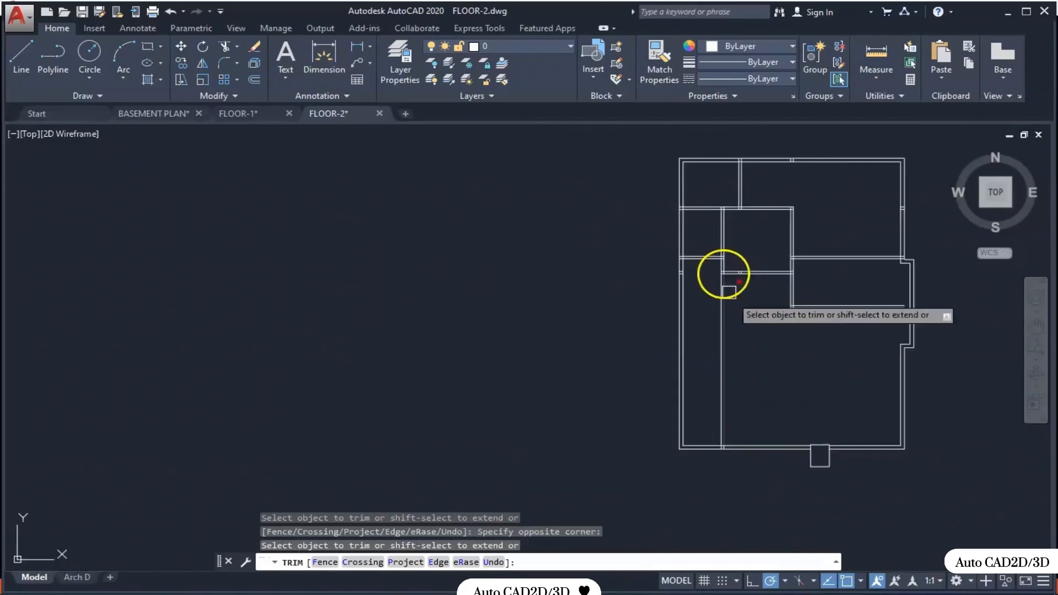
pyautogui.press('Escape')
# - Extend both lines of the new horizontal wall left to the right line of the long vertical interior wall
pyautogui.scroll(1, 798, 294)
pyautogui.moveTo(798, 294); pyautogui.dragTo(713, 271, button='middle')
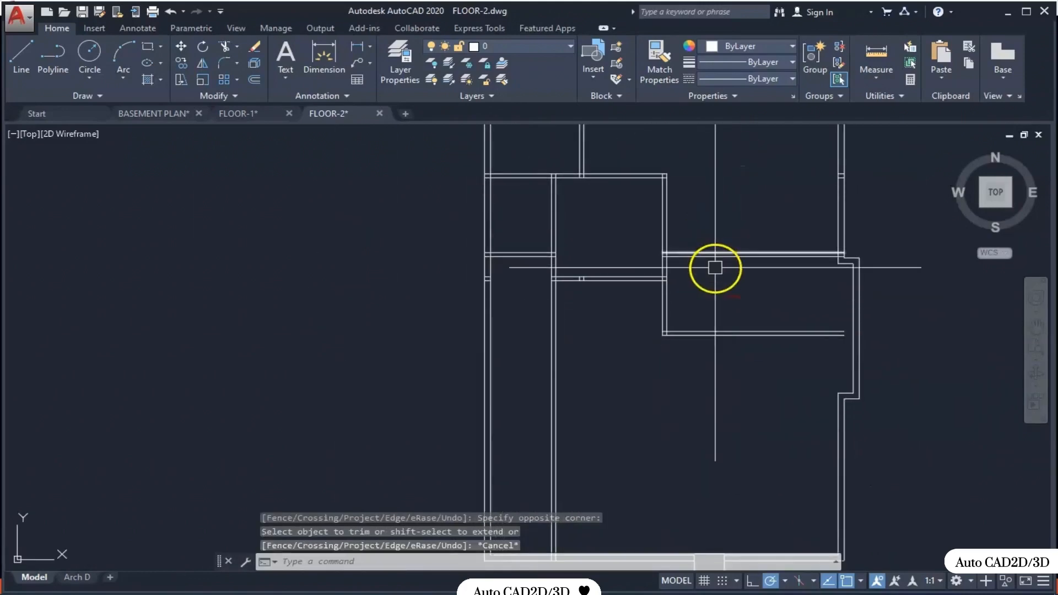
pyautogui.scroll(-2, 747, 443)
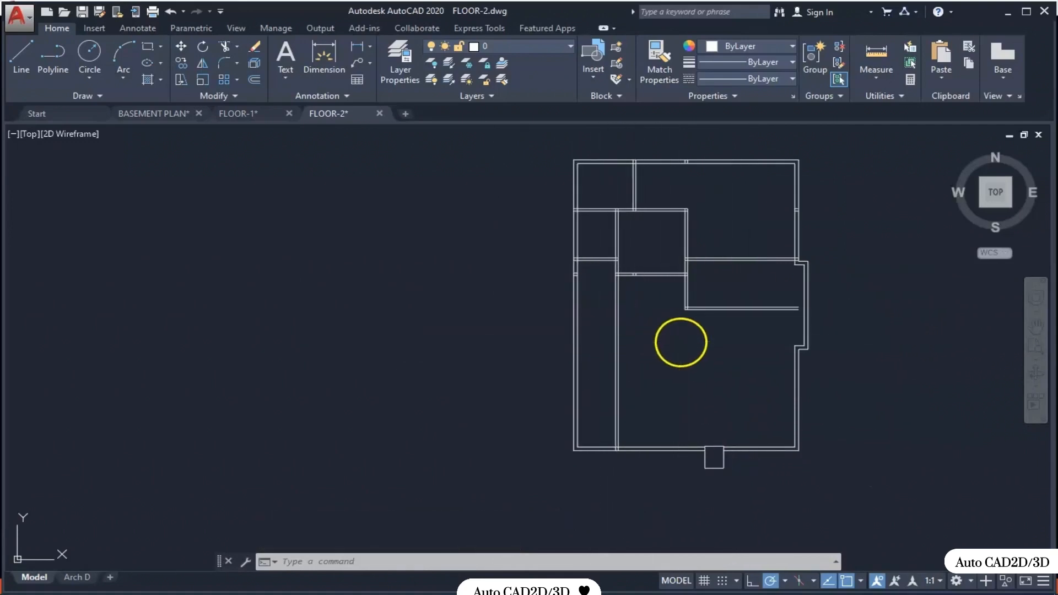
pyautogui.moveTo(680, 339); pyautogui.dragTo(592, 374, button='middle')
pyautogui.scroll(2, 584, 300)
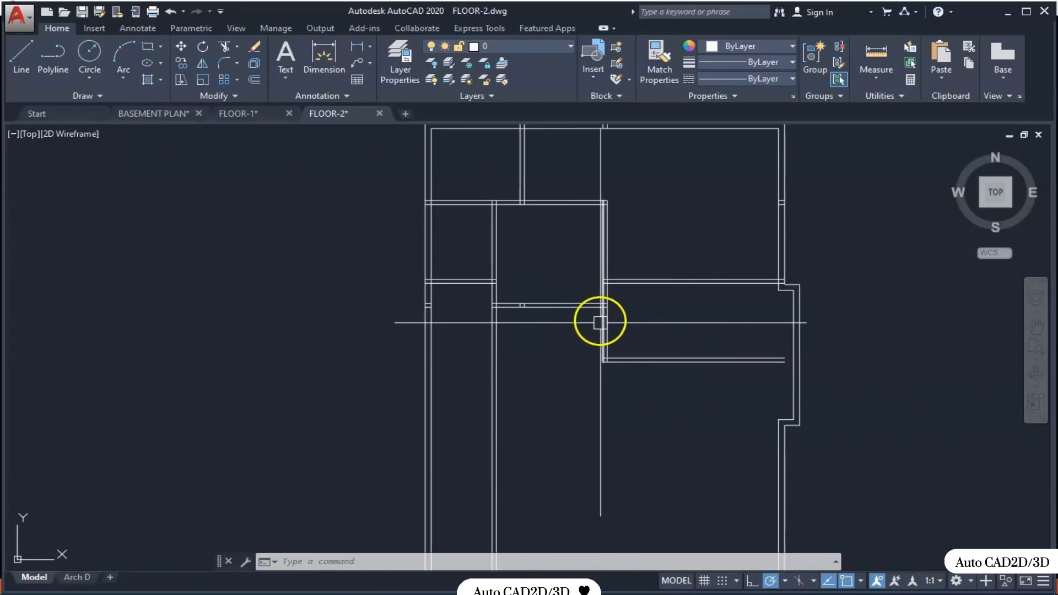
pyautogui.scroll(2, 668, 369)
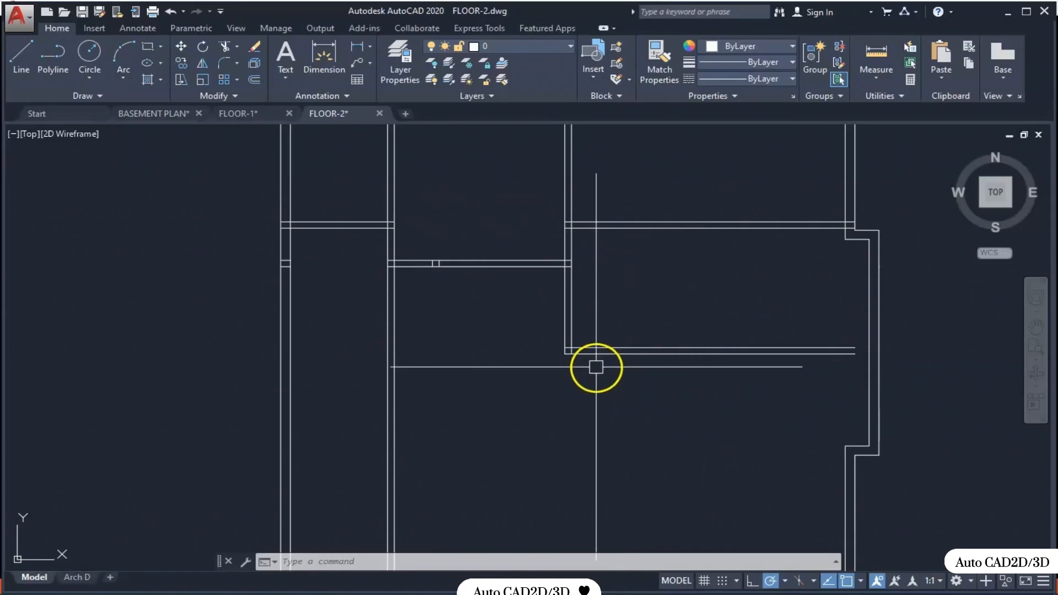
pyautogui.press('Return')
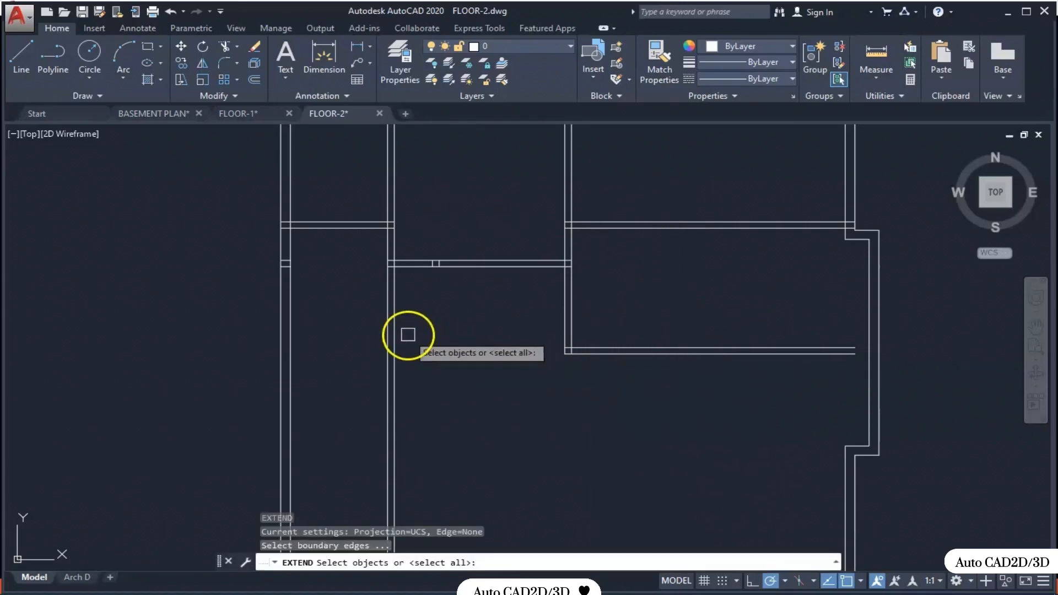
pyautogui.click(394, 331)
pyautogui.press('Return')
pyautogui.click(693, 336)
pyautogui.click(670, 387)
pyautogui.press('Escape')
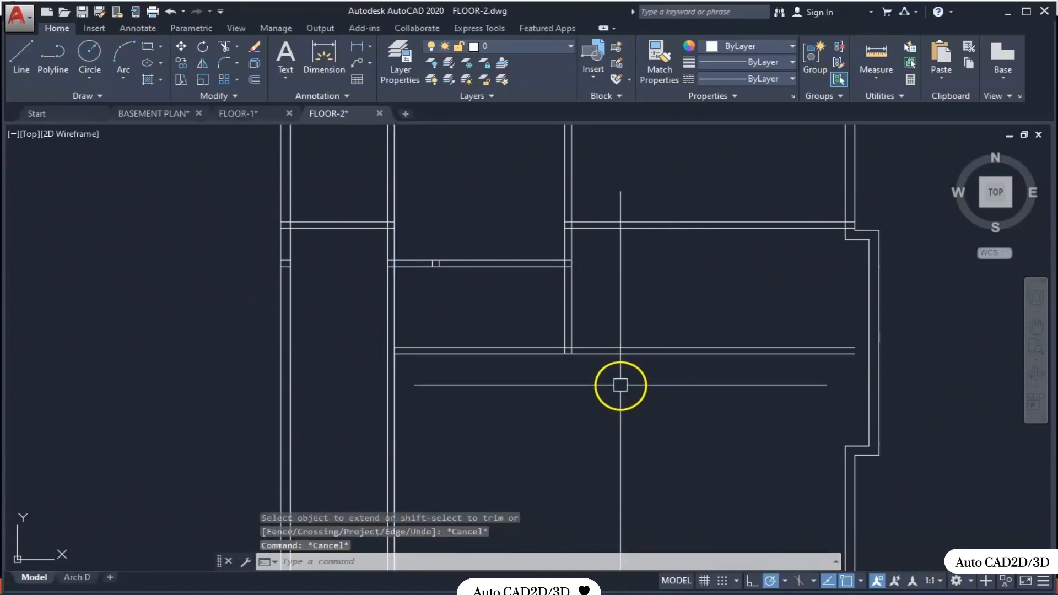
# - Fillet the inner and outer lines where the short vertical wall meets the new horizontal wall into a square corner with zero radius
pyautogui.press('Return')
pyautogui.scroll(3, 613, 378)
pyautogui.click(547, 349)
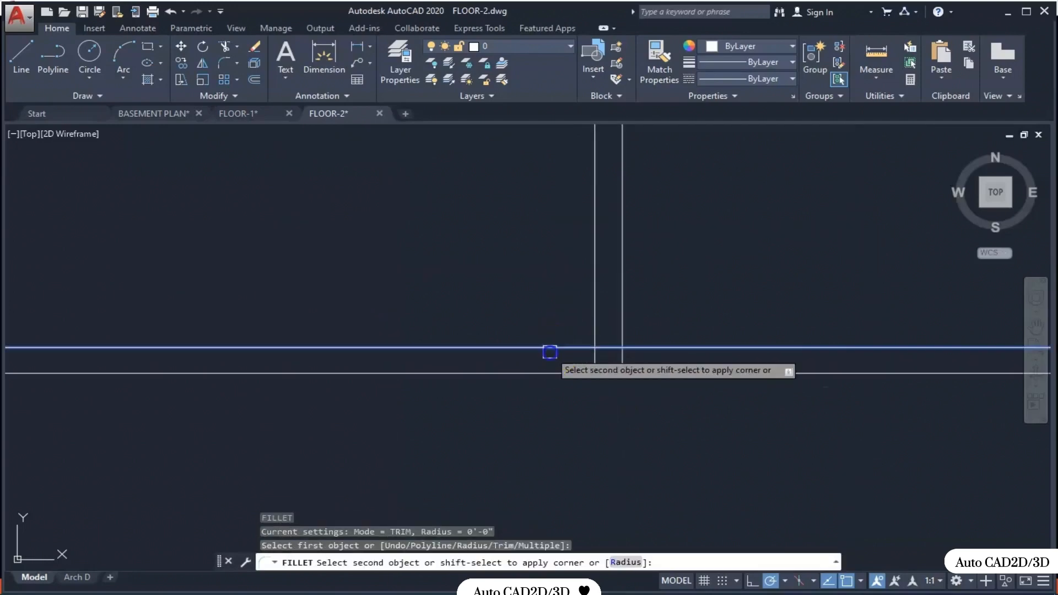
pyautogui.click(591, 314)
pyautogui.press('Return')
pyautogui.click(569, 373)
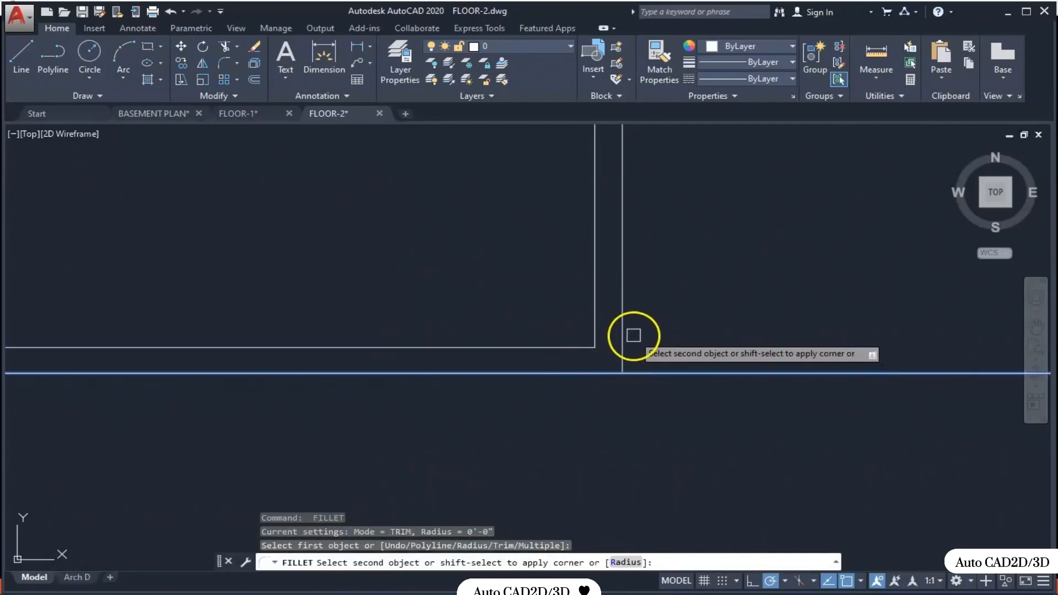
pyautogui.click(622, 332)
pyautogui.press('Escape')
# - Check the closet wall dimensions on the reference floor plan in PowerPoint, and return to the FLOOR-2 drawing in AutoCAD
pyautogui.scroll(-4, 700, 420)
pyautogui.moveTo(704, 448); pyautogui.dragTo(744, 333, button='middle')
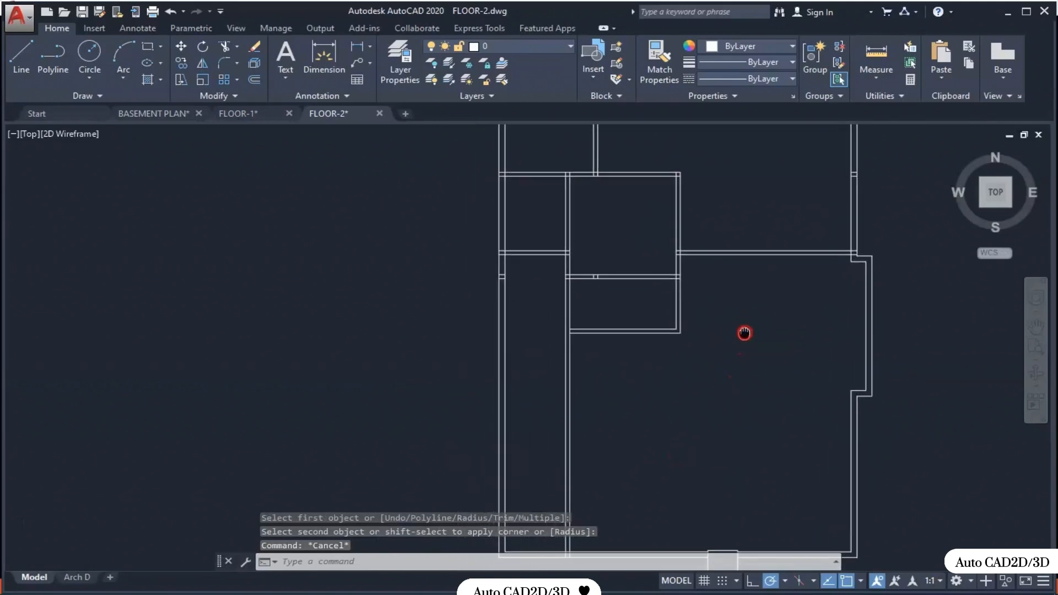
pyautogui.moveTo(680, 371); pyautogui.dragTo(689, 346, button='middle')
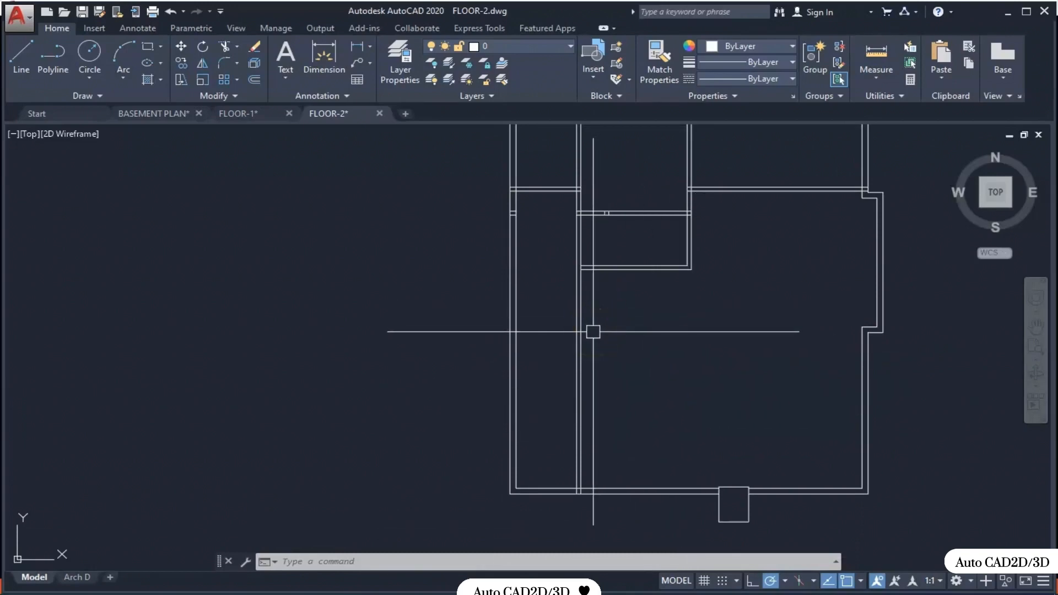
pyautogui.moveTo(628, 382); pyautogui.dragTo(618, 369, button='middle')
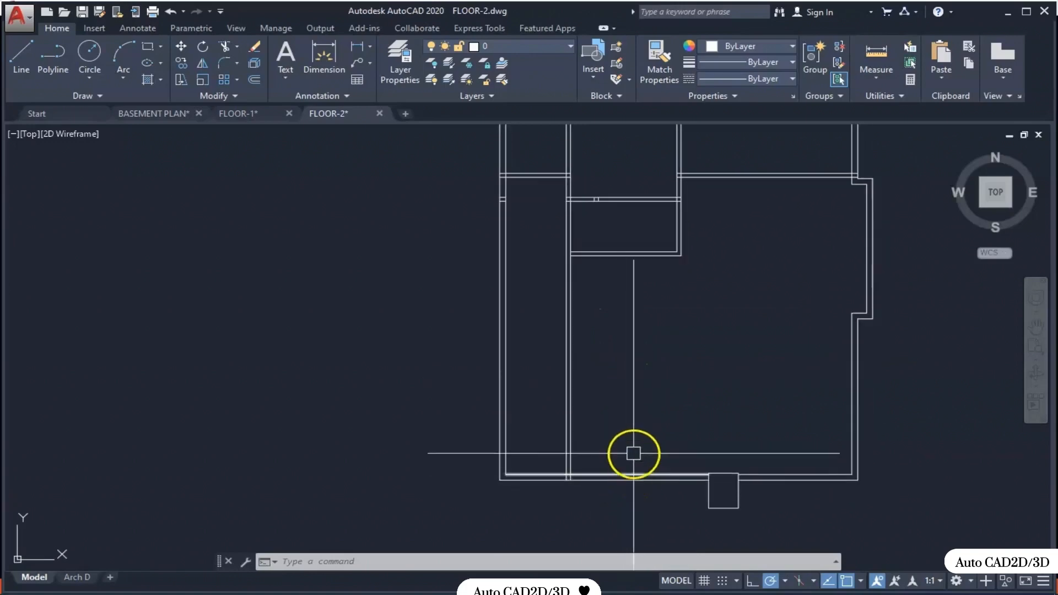
pyautogui.click(362, 592)
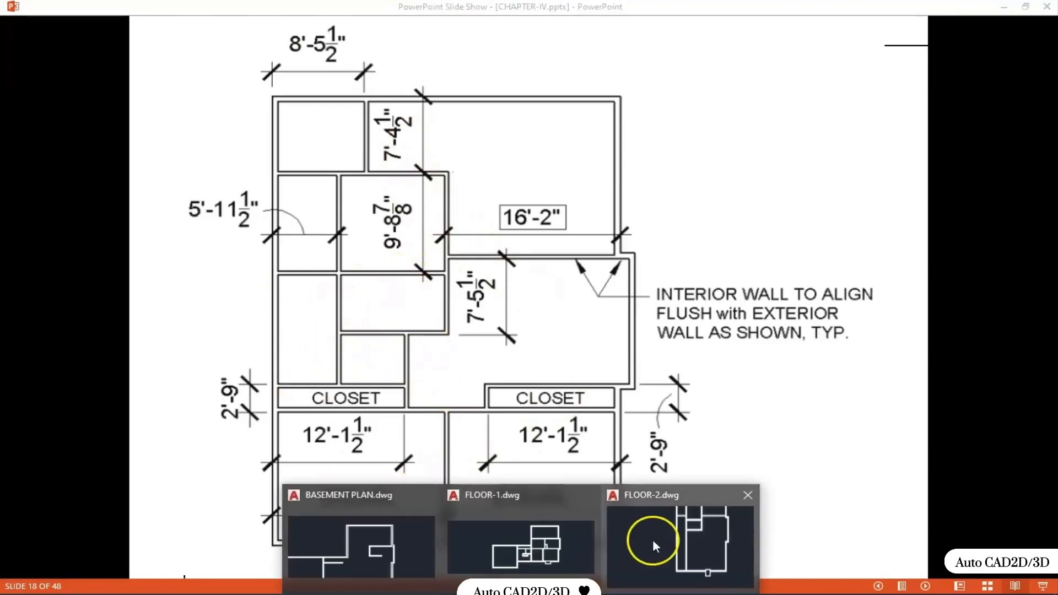
pyautogui.click(643, 534)
pyautogui.write('O')
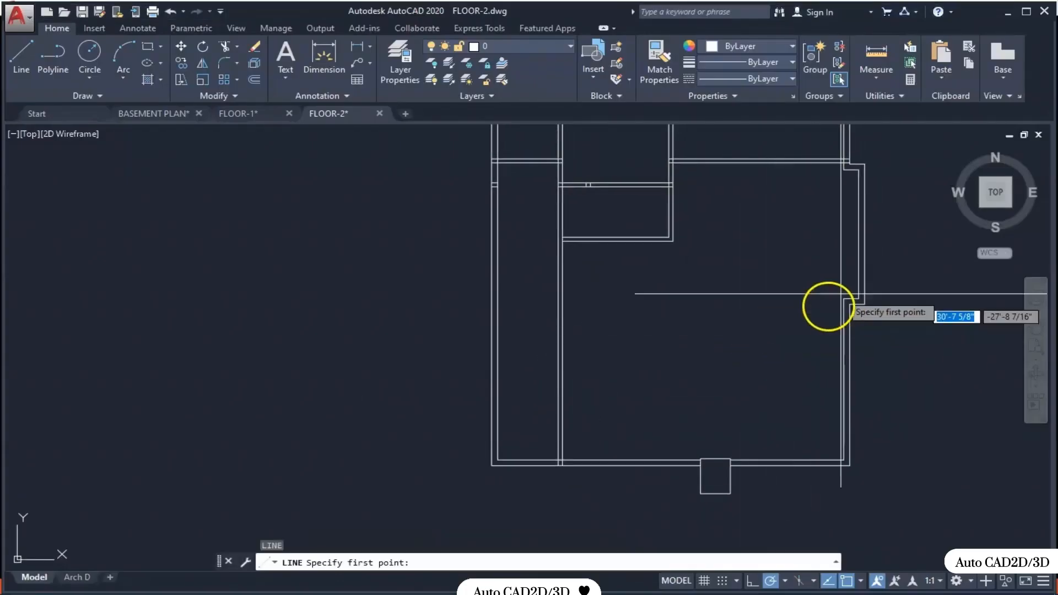
pyautogui.scroll(1, 842, 290)
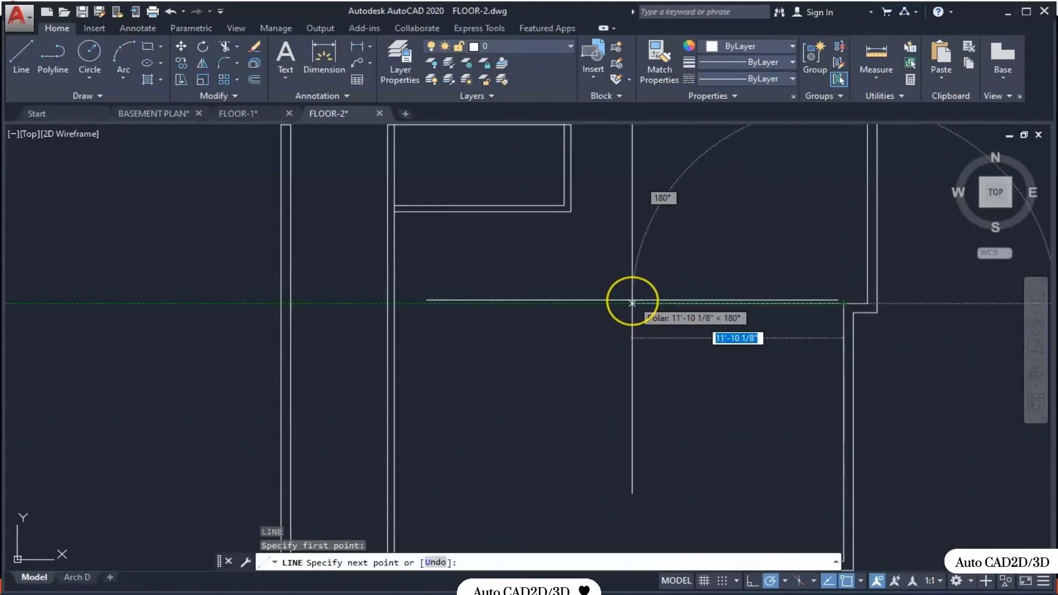
pyautogui.press('Escape')
# - Offset the outer line of the lower right exterior wall 12'1.5" toward the interior
pyautogui.write('O')
pyautogui.press('Return')
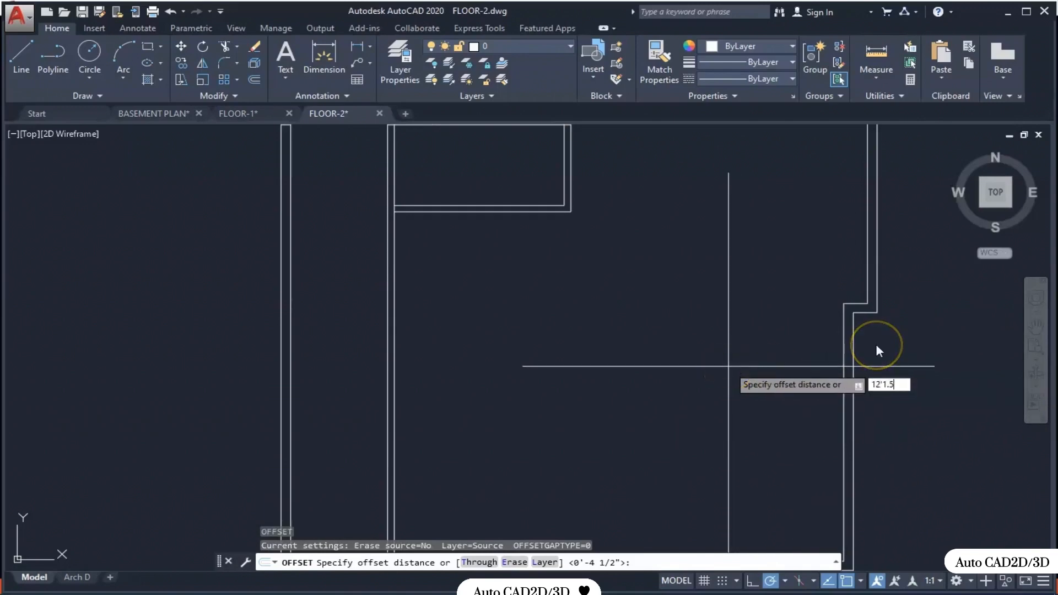
pyautogui.press('Return')
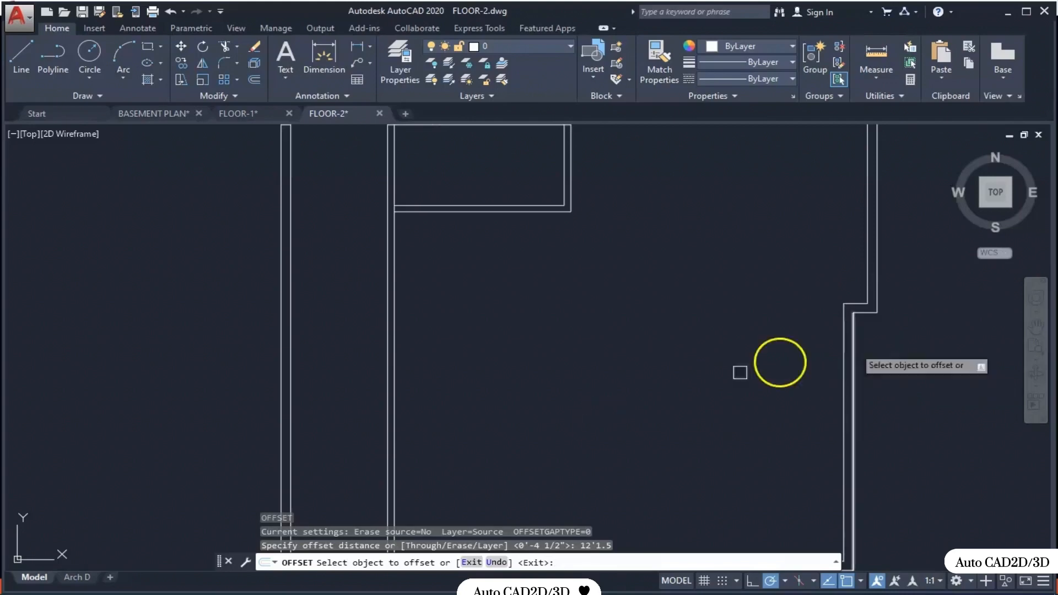
pyautogui.click(855, 342)
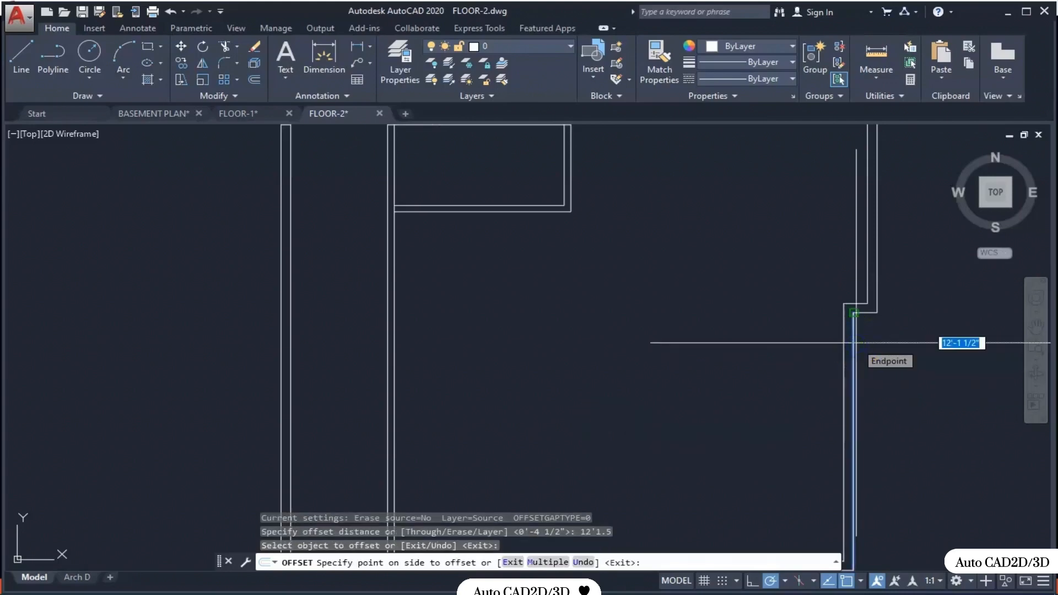
pyautogui.click(815, 351)
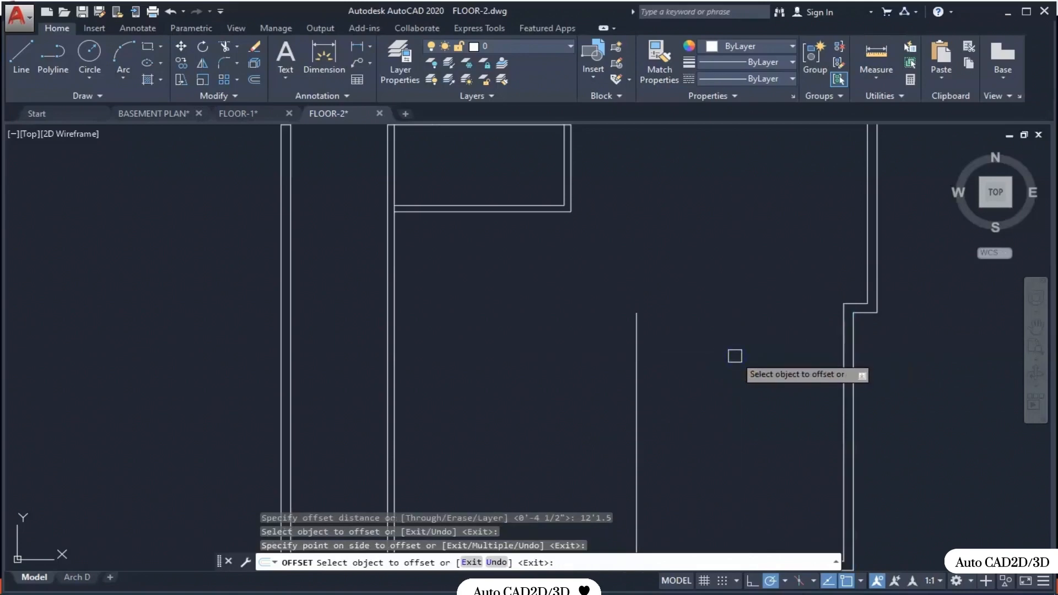
pyautogui.press('Return')
# - Draw a horizontal line from the inner corner of the right exterior wall's jog left until it aligns with the offset vertical line
pyautogui.write('l')
pyautogui.press('Return')
pyautogui.click(841, 304)
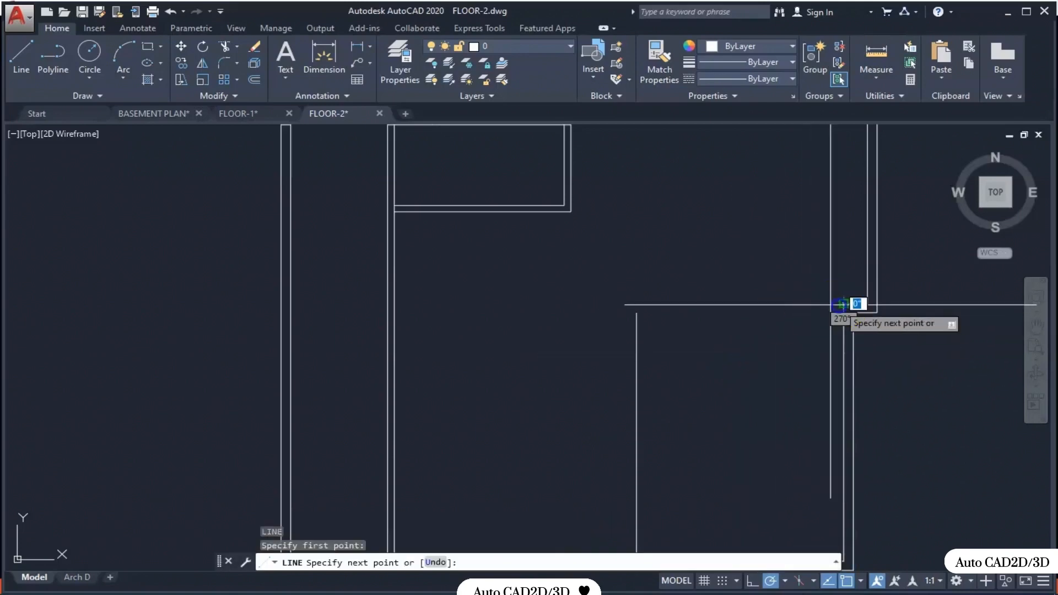
pyautogui.click(636, 303)
pyautogui.press('Escape')
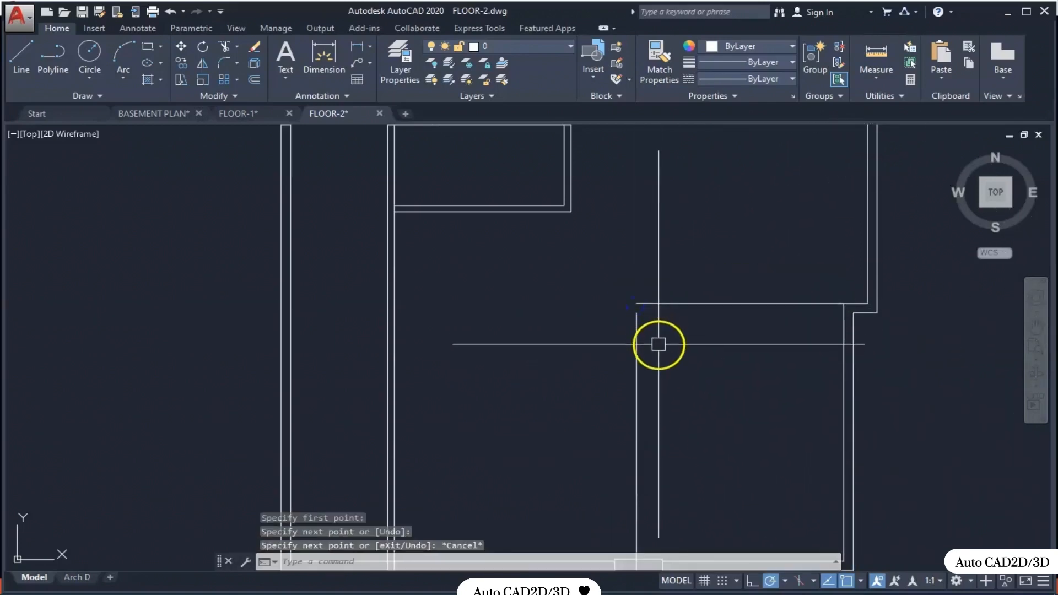
# - Offset the new horizontal line 4.5" downward and the new vertical line 4.5" to the right to form closet wall thicknesses
pyautogui.write('o')
pyautogui.press('Return')
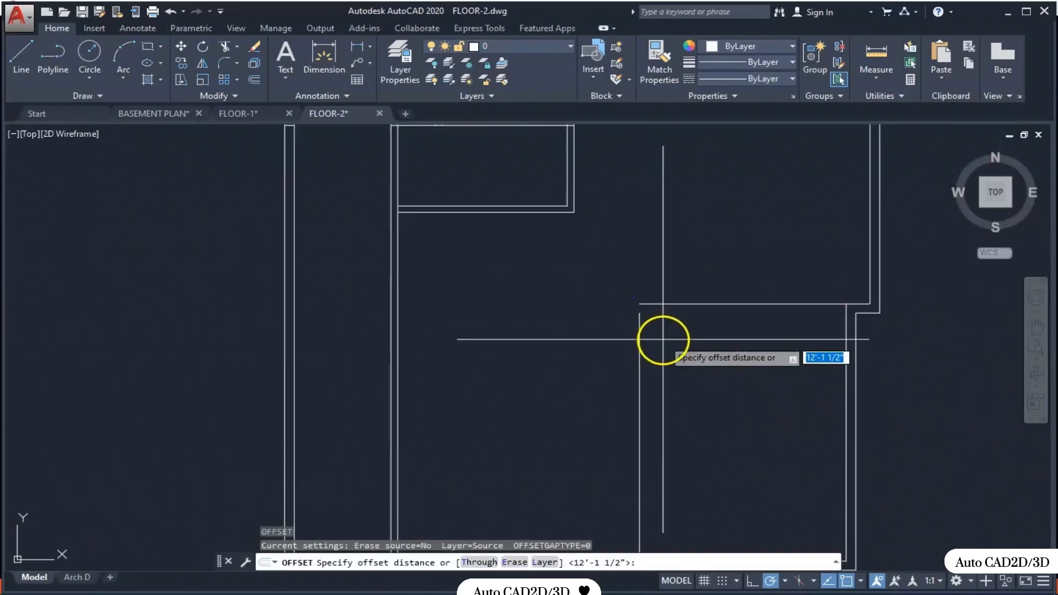
pyautogui.write('4.5')
pyautogui.press('Return')
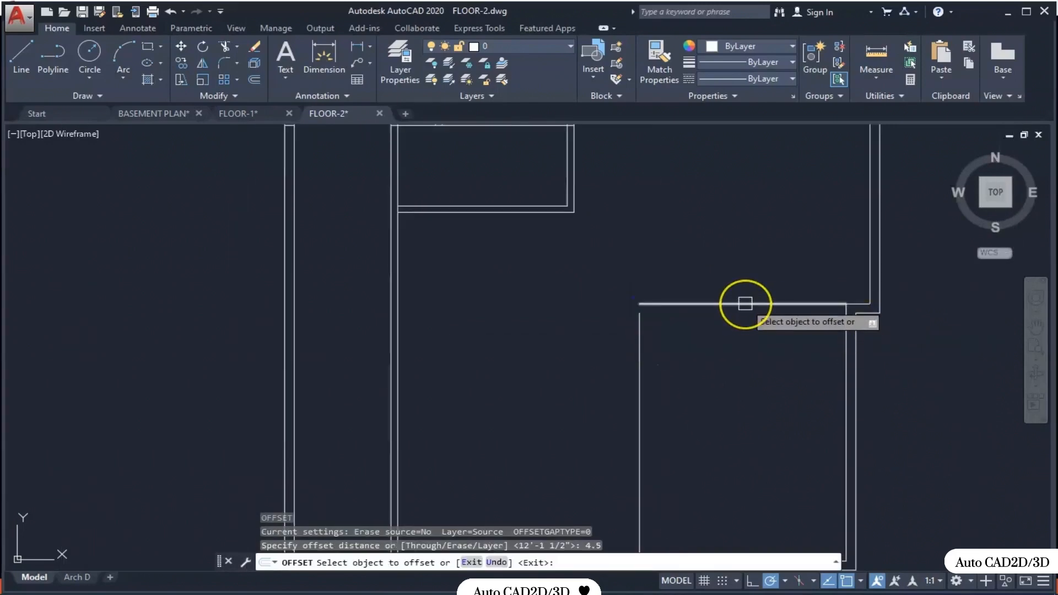
pyautogui.click(745, 303)
pyautogui.click(714, 374)
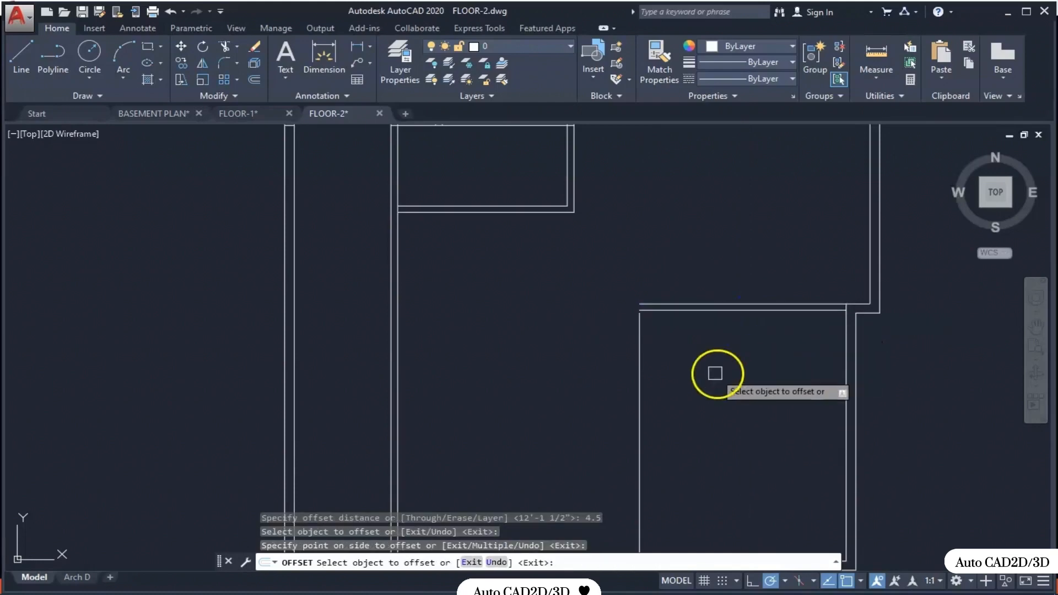
pyautogui.scroll(2, 639, 335)
pyautogui.click(639, 338)
pyautogui.click(664, 340)
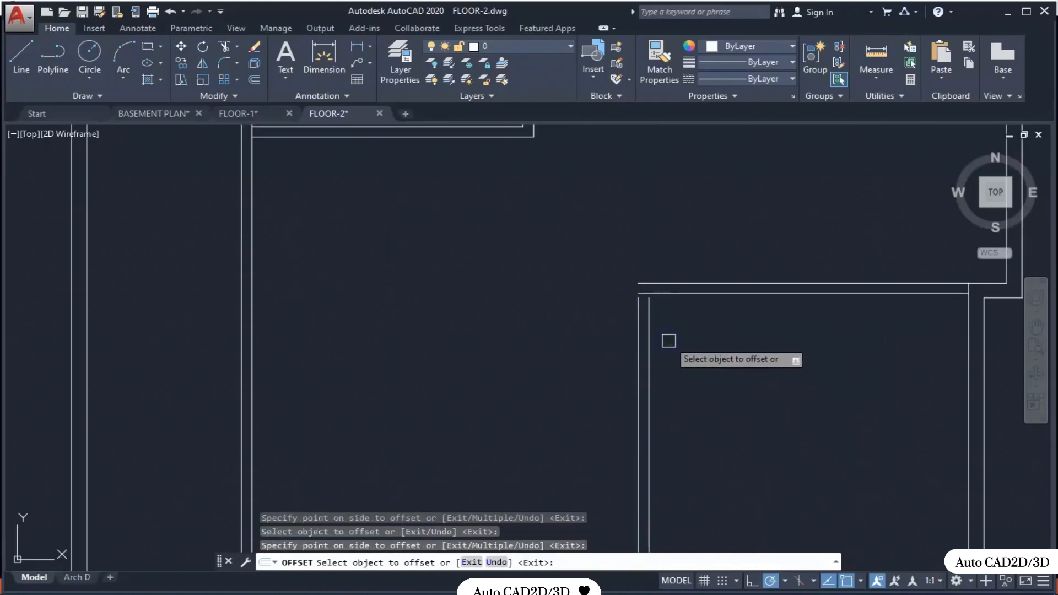
pyautogui.scroll(-5, 739, 363)
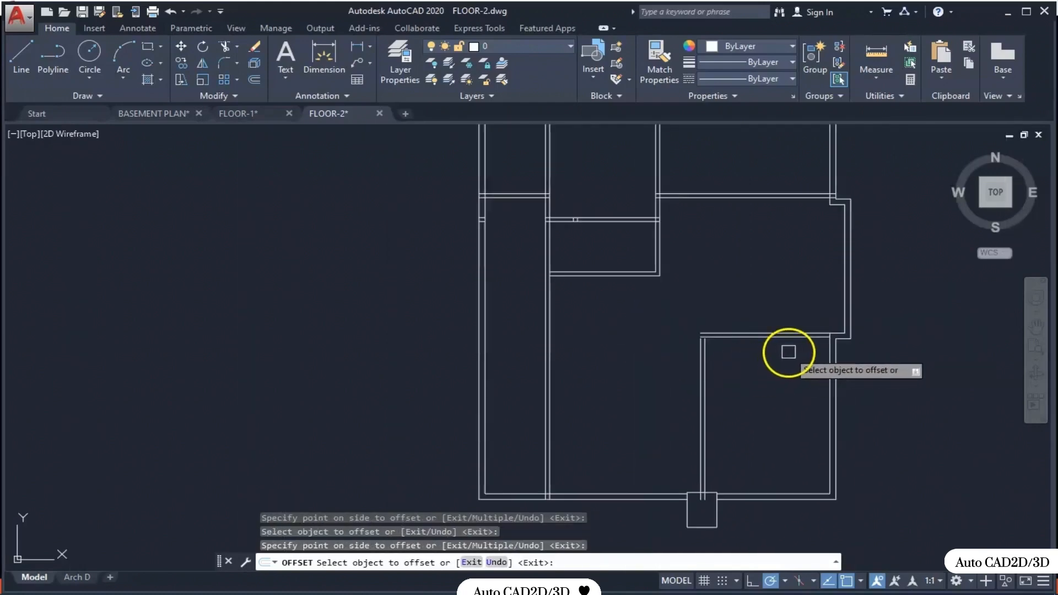
pyautogui.scroll(4, 788, 352)
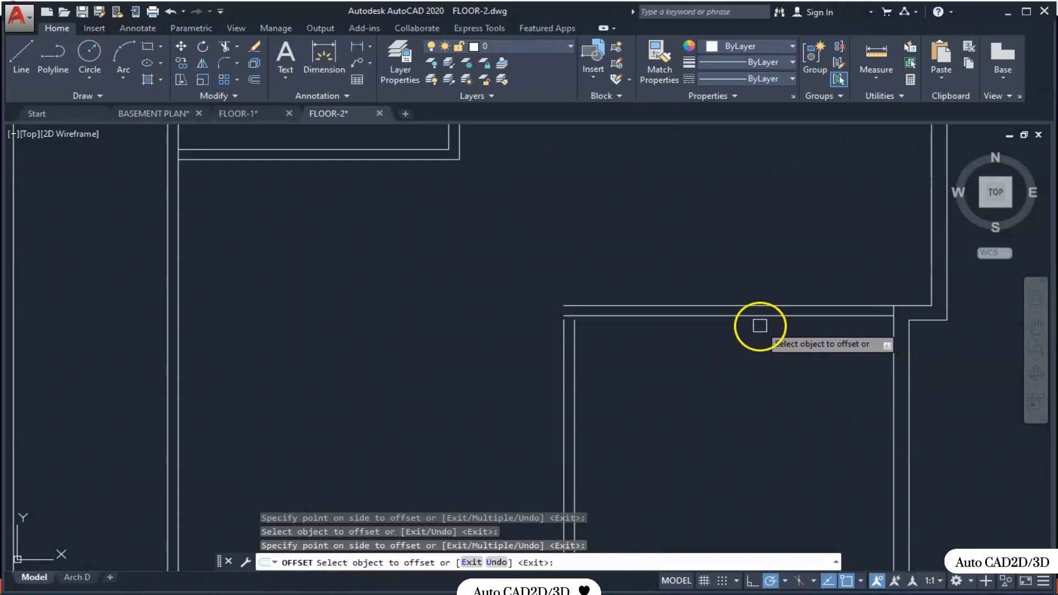
pyautogui.press('Escape')
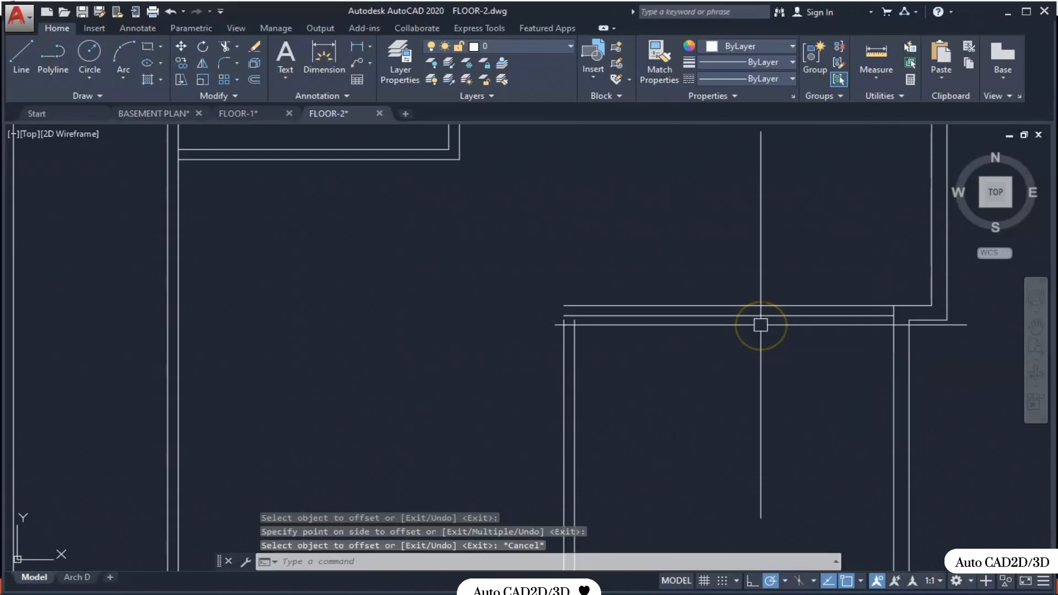
# - Offset the closet's upper outer horizontal line 2'9" downward
pyautogui.press('Return')
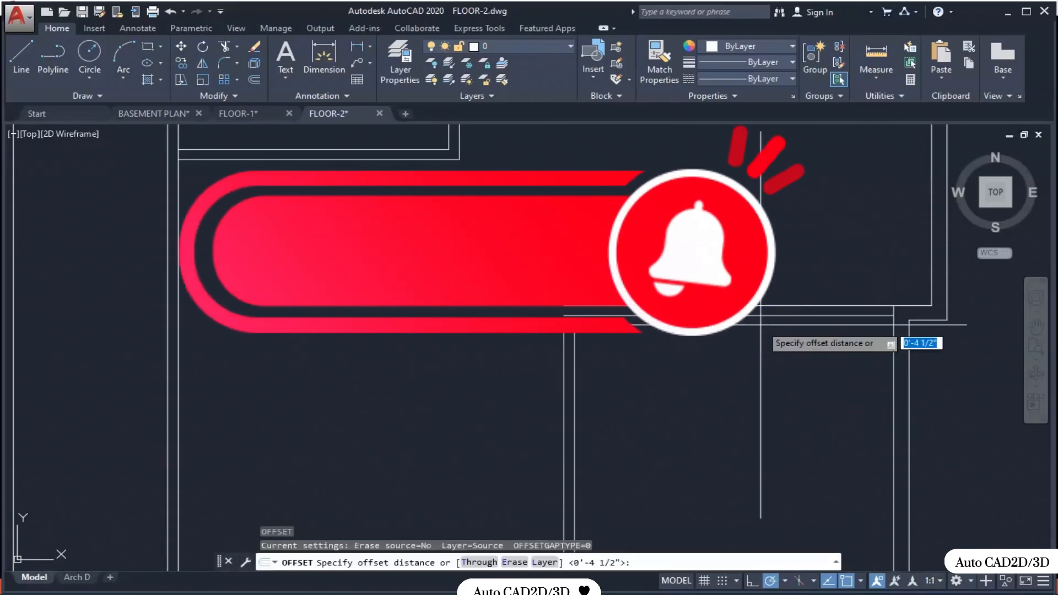
pyautogui.write("2'+9")
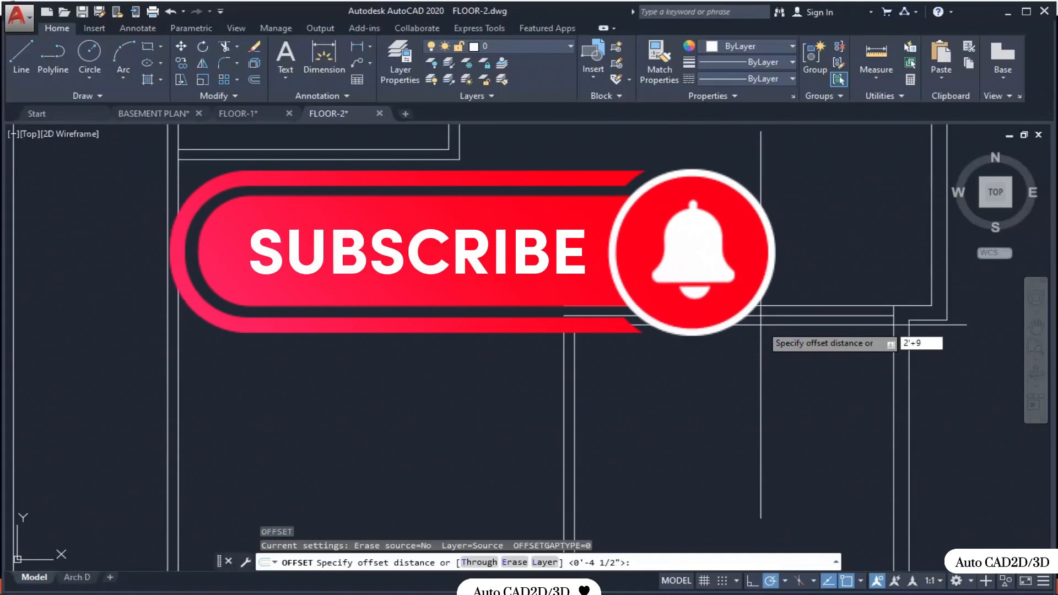
pyautogui.press('Return')
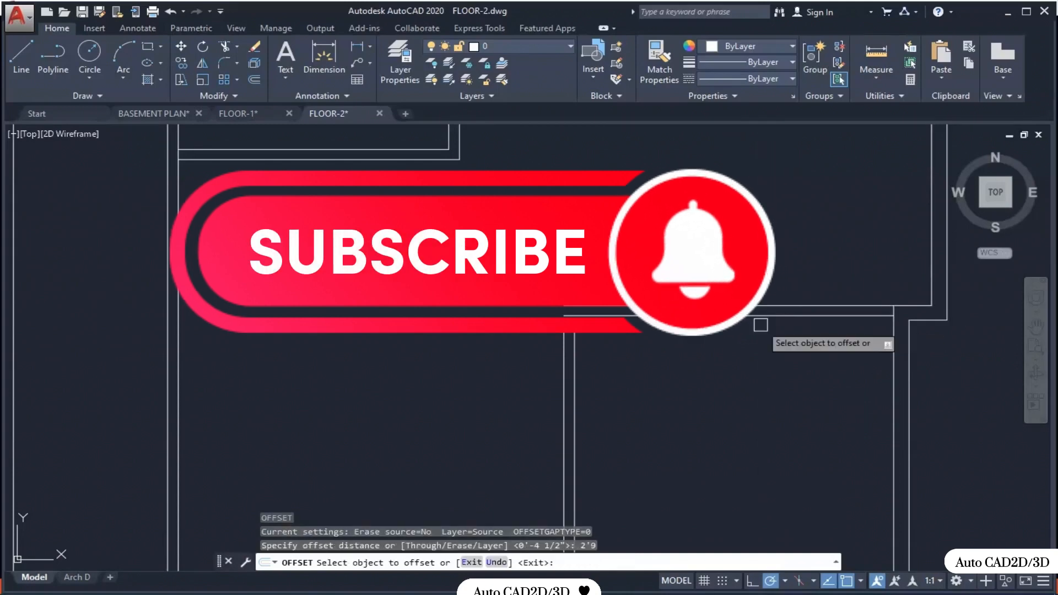
pyautogui.scroll(2, 770, 332)
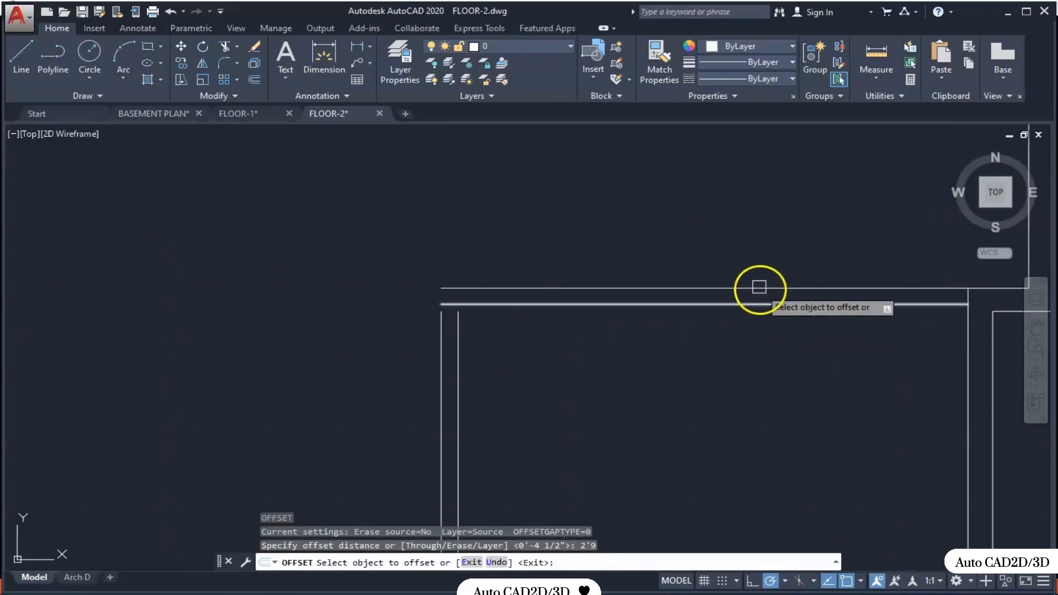
pyautogui.click(728, 371)
pyautogui.click(738, 288)
pyautogui.click(710, 371)
pyautogui.press('Escape')
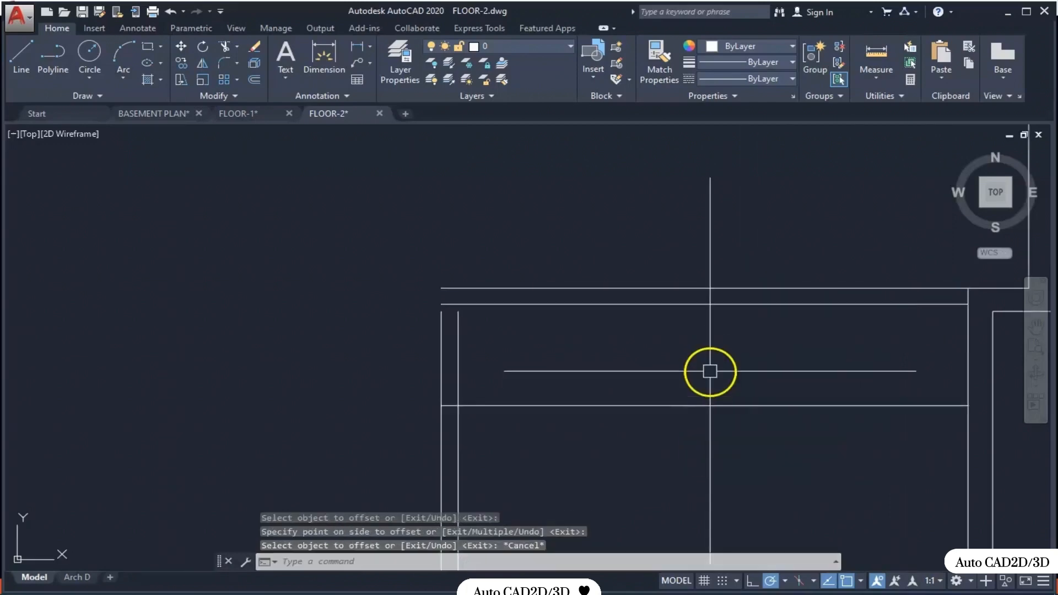
# - Offset the closet's lower horizontal line 4.5" upward to give the lower wall its thickness
pyautogui.write('o')
pyautogui.press('Return')
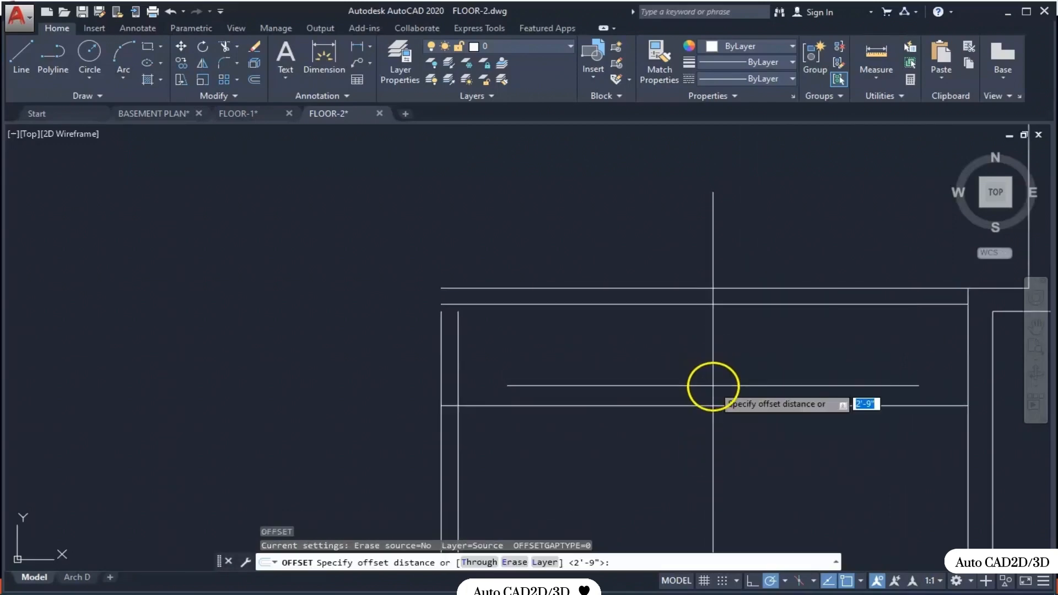
pyautogui.write('4')
pyautogui.press('Return')
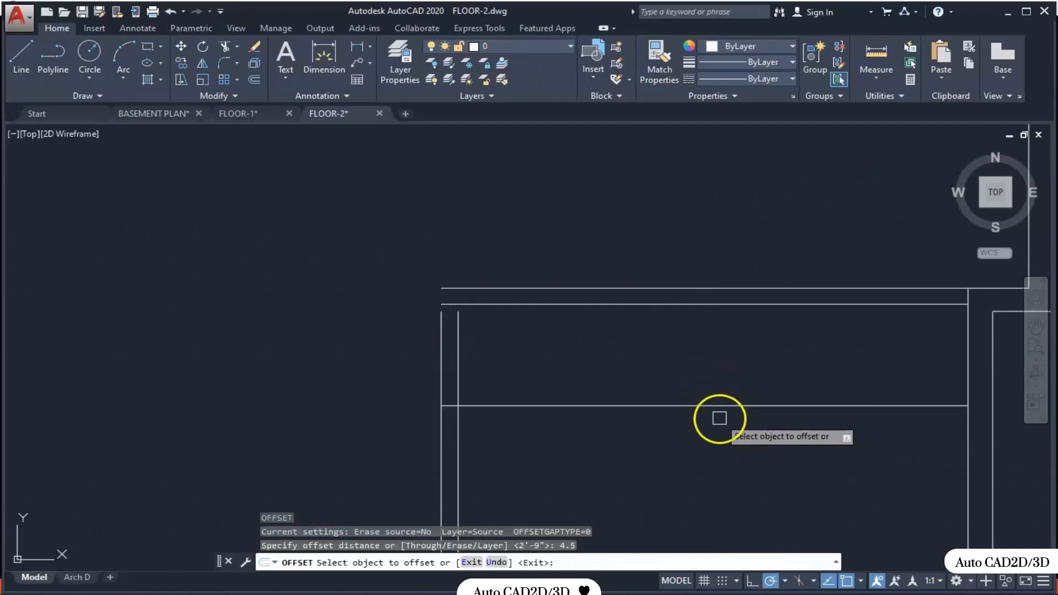
pyautogui.click(727, 406)
pyautogui.click(734, 364)
pyautogui.press('Escape')
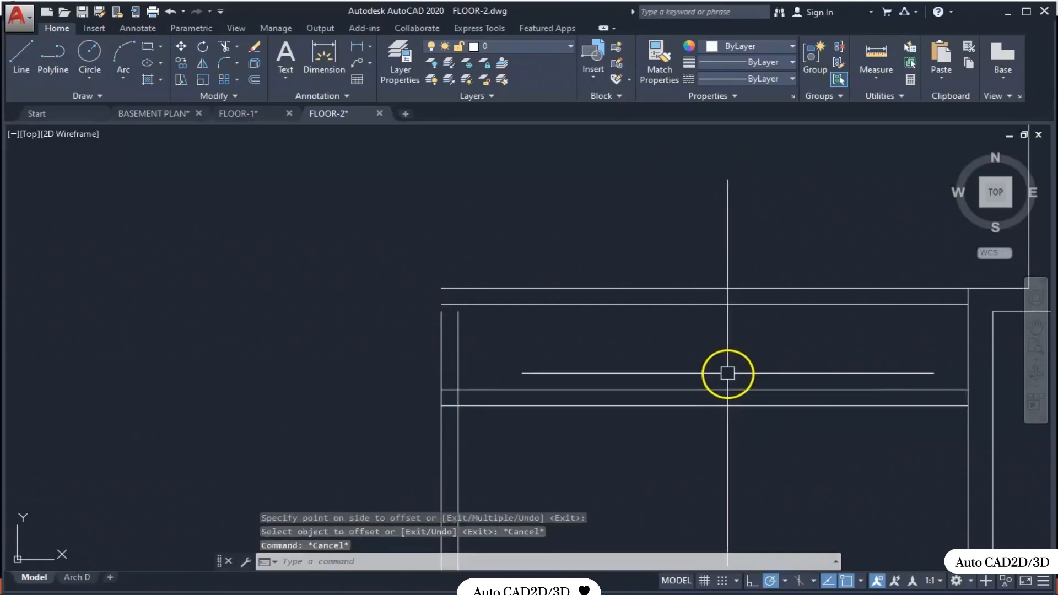
# - Fillet the closet's inner vertical line with its lower and upper inner horizontal lines into square corners with zero radius
pyautogui.write('f')
pyautogui.press('Return')
pyautogui.click(510, 386)
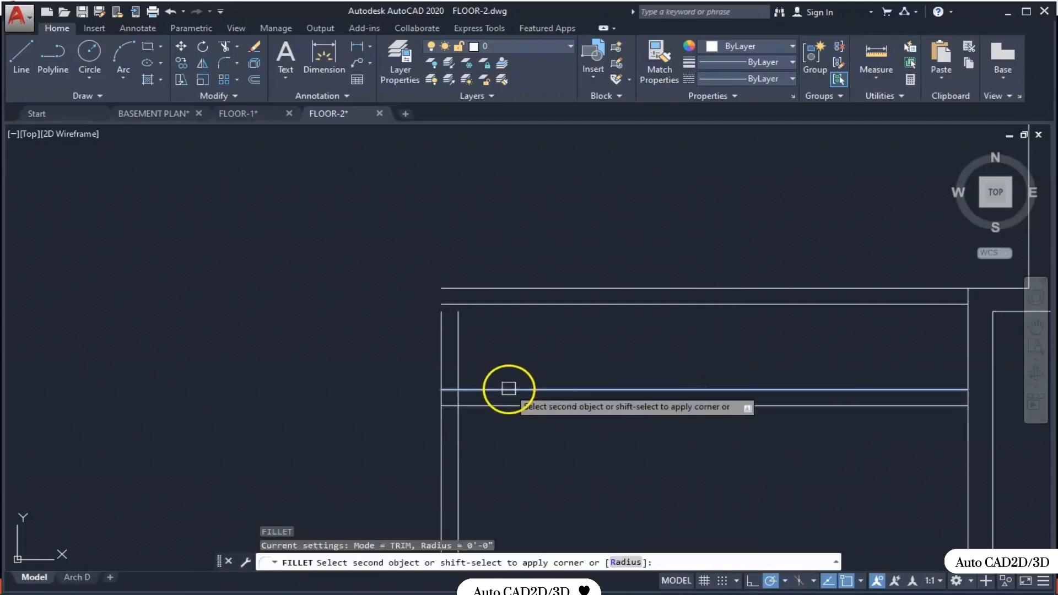
pyautogui.click(465, 338)
pyautogui.press('Return')
pyautogui.click(458, 330)
pyautogui.click(496, 307)
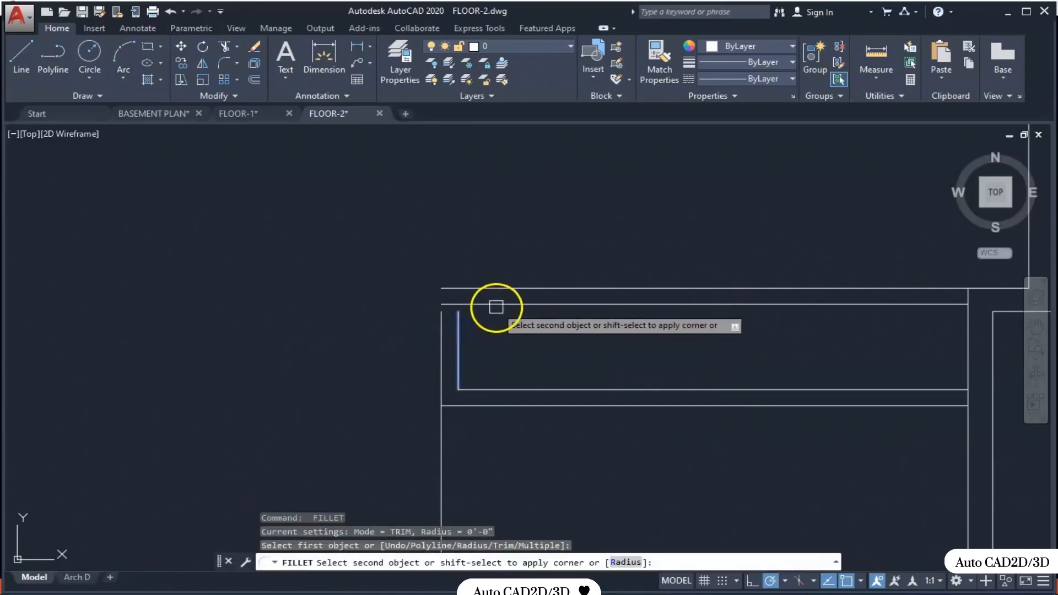
# - Fillet the closet's outer vertical line with its lower and upper outer horizontal lines into square corners
pyautogui.press('Return')
pyautogui.click(456, 406)
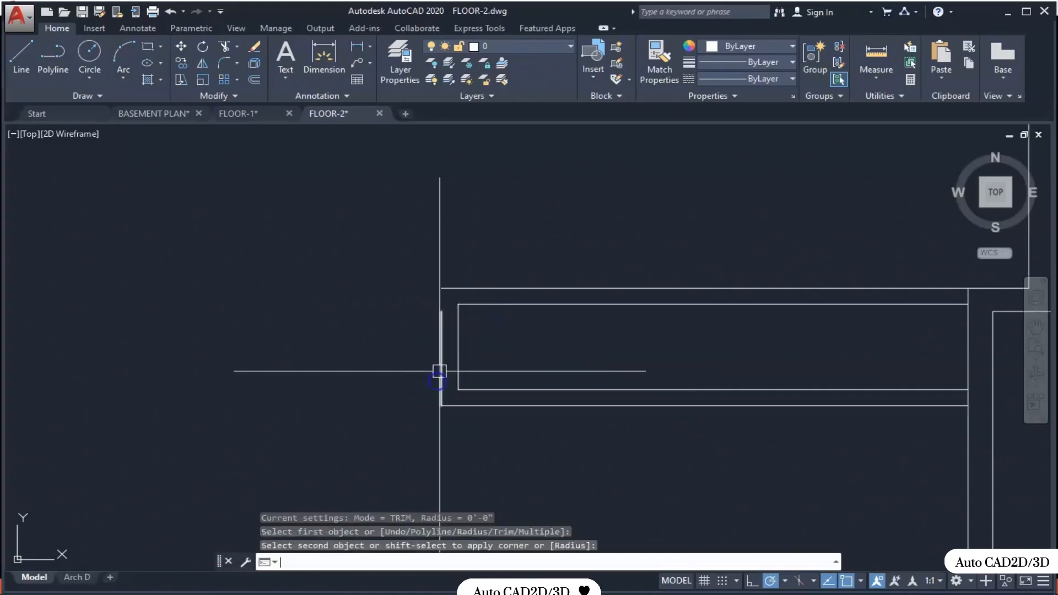
pyautogui.click(452, 289)
pyautogui.press('Escape')
pyautogui.scroll(-4, 836, 373)
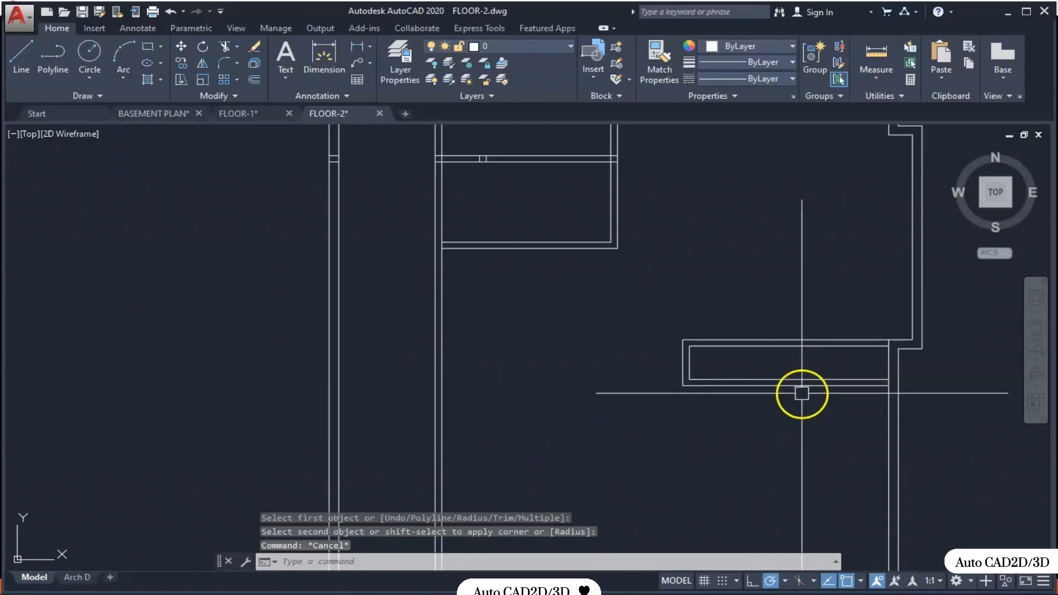
pyautogui.moveTo(802, 394); pyautogui.dragTo(846, 377, button='middle')
pyautogui.scroll(-2, 849, 324)
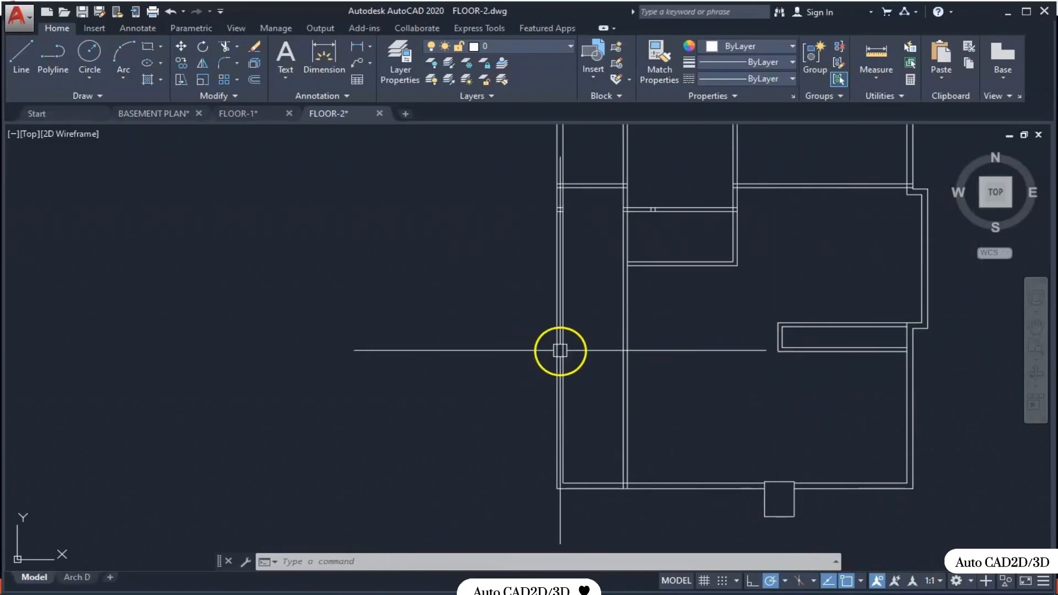
pyautogui.scroll(4, 779, 347)
pyautogui.click(810, 359)
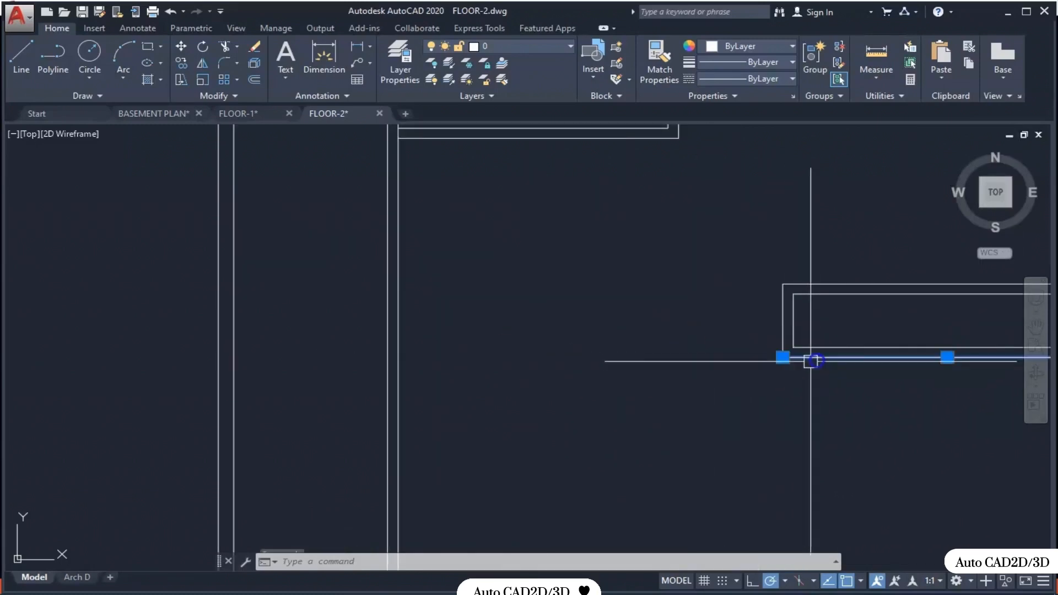
pyautogui.click(782, 357)
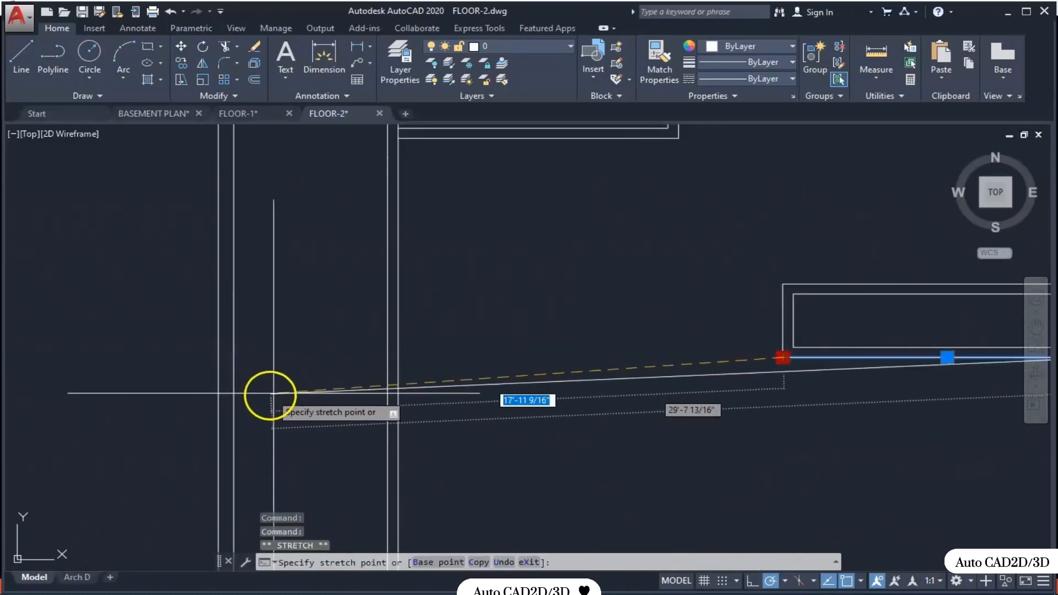
pyautogui.press('Escape')
pyautogui.press('Escape')
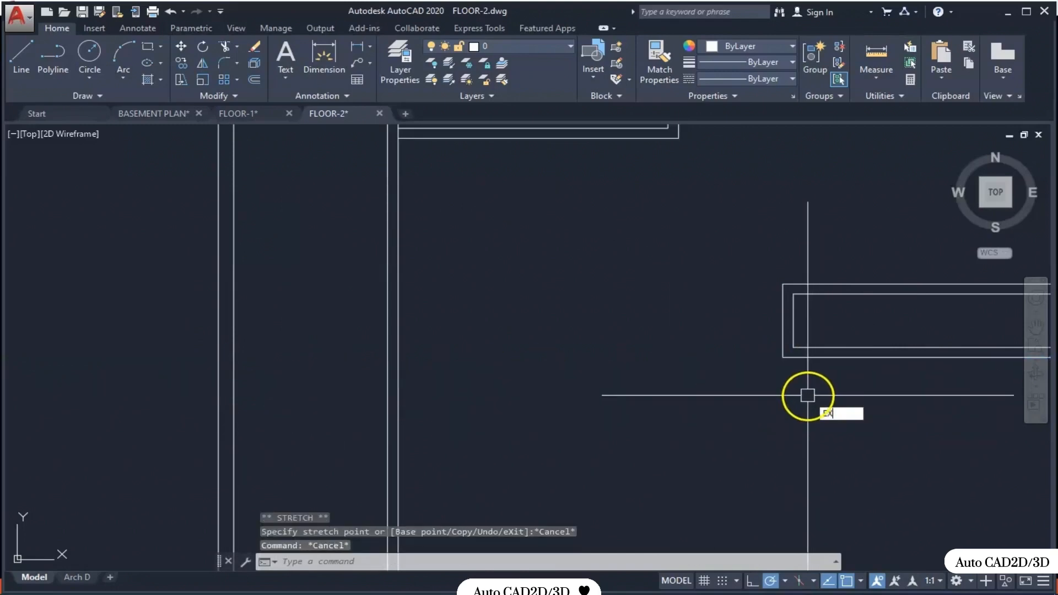
# - Extend the closet's lower outer horizontal line left to the inner line of the left exterior wall
pyautogui.press('Return')
pyautogui.click(230, 338)
pyautogui.press('Return')
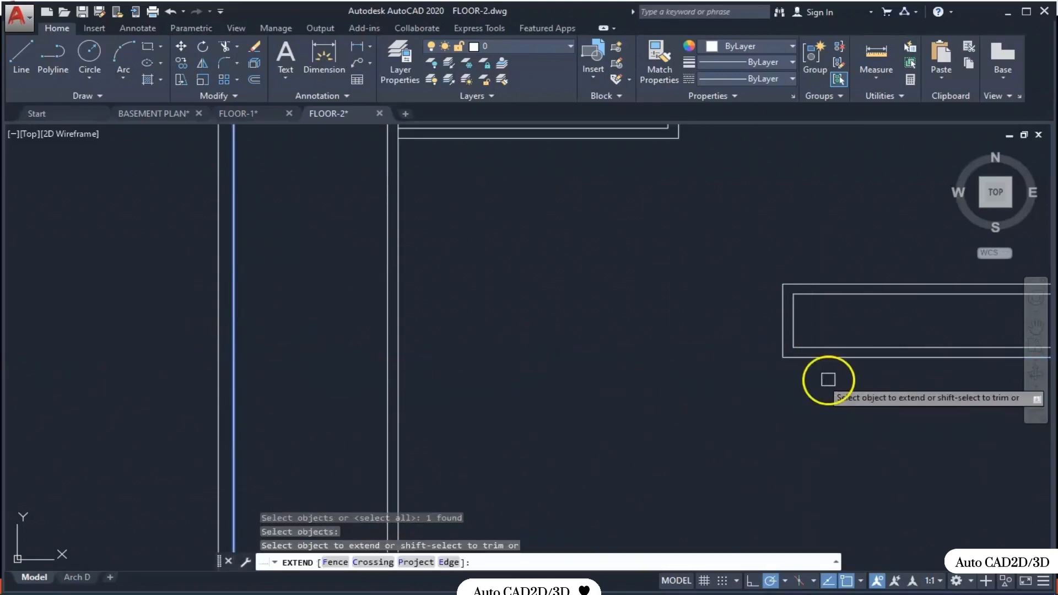
pyautogui.click(838, 358)
pyautogui.press('Escape')
# - Mirror the closet's lines, except the extended lower one, about a vertical axis through that lower line's midpoint, keeping the source objects
pyautogui.scroll(3, 642, 406)
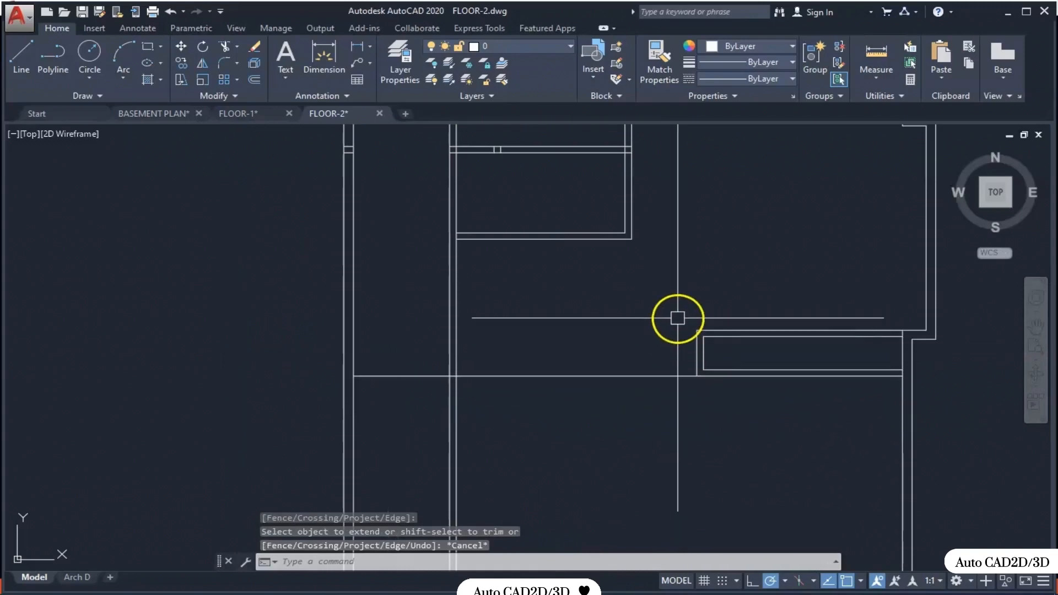
pyautogui.click(677, 318)
pyautogui.click(910, 389)
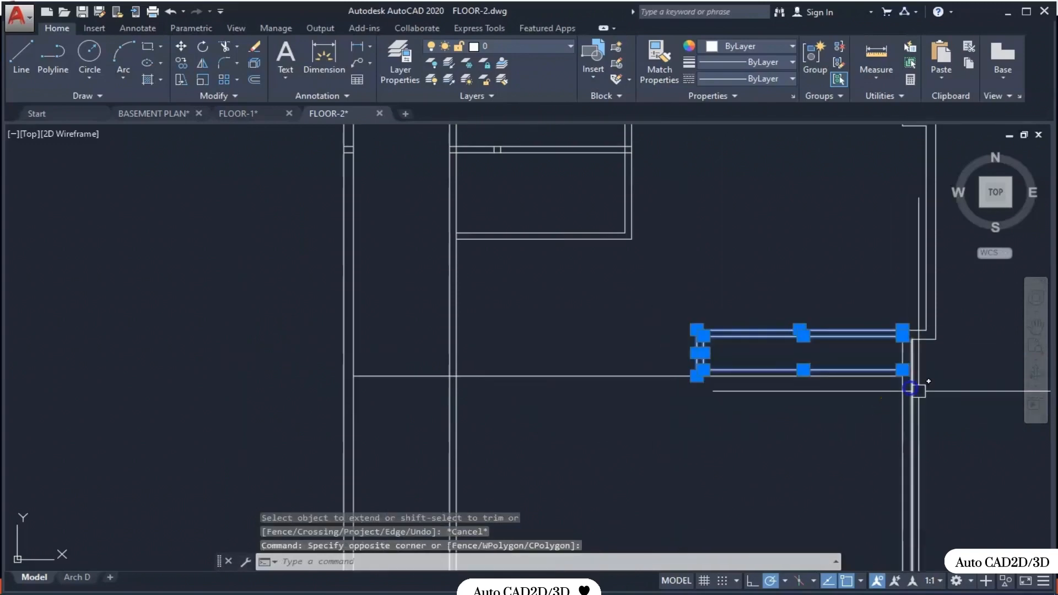
pyautogui.moveTo(874, 382); pyautogui.dragTo(778, 391, button='middle')
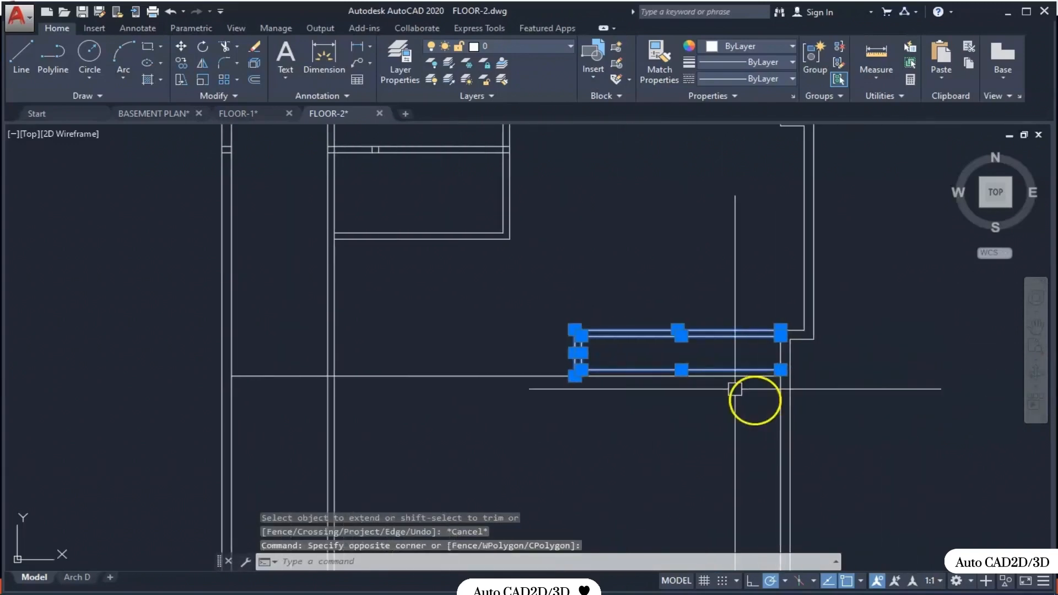
pyautogui.click(202, 64)
pyautogui.click(507, 375)
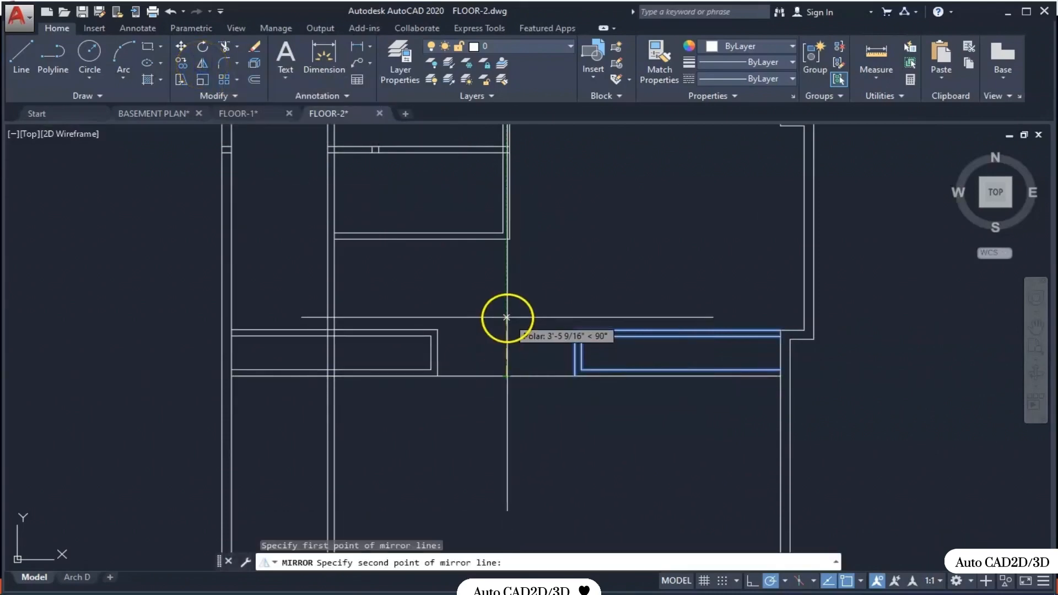
pyautogui.click(507, 316)
pyautogui.press('Return')
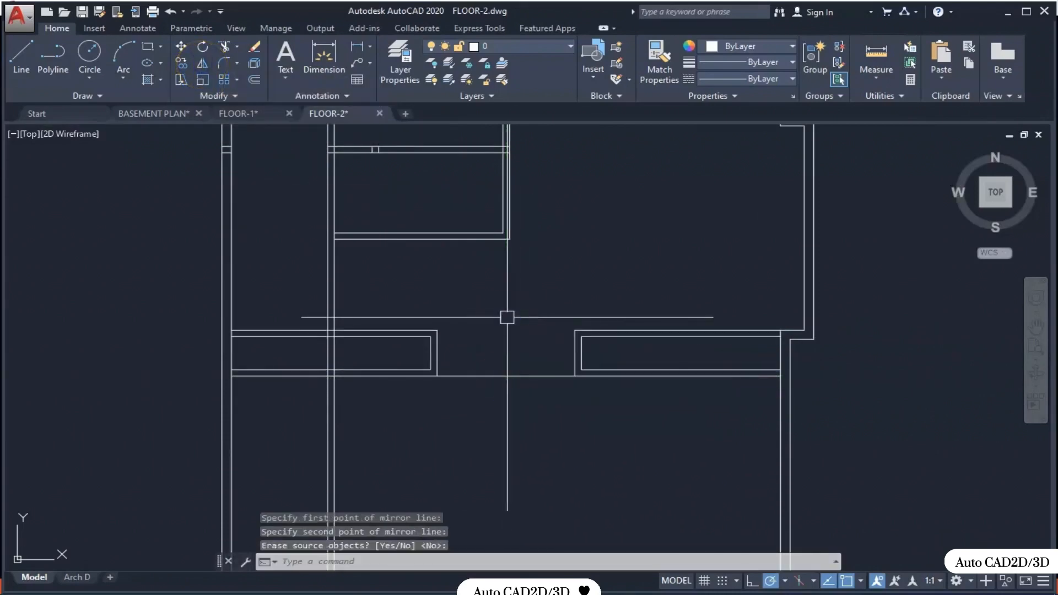
# - Trim the long interior wall's two vertical lines below the left closet's upper outer line, using that line as the cutting edge
pyautogui.moveTo(480, 372); pyautogui.dragTo(621, 344, button='middle')
pyautogui.scroll(-1, 620, 325)
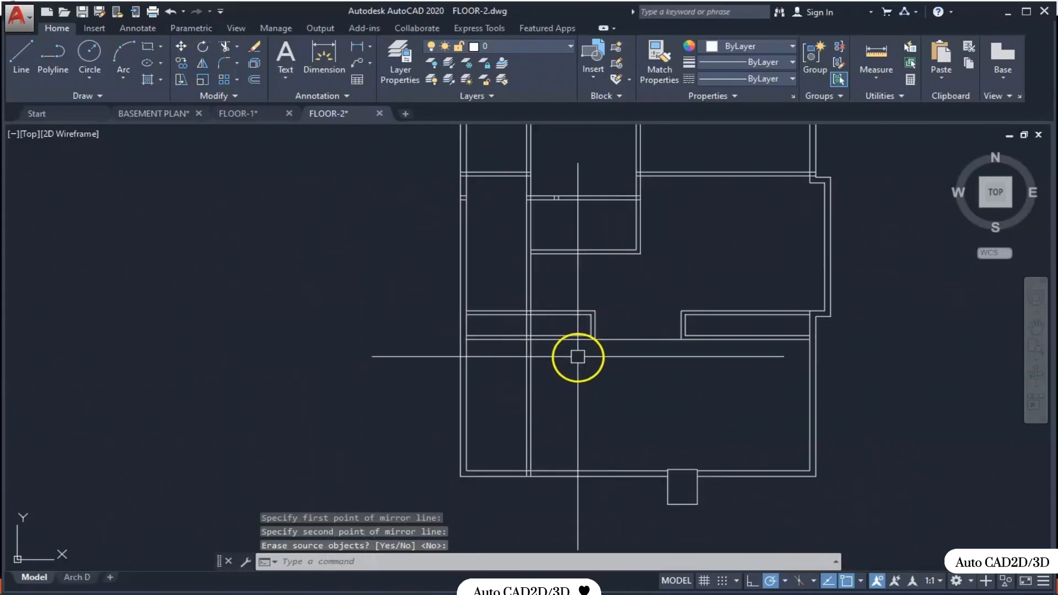
pyautogui.scroll(1, 554, 364)
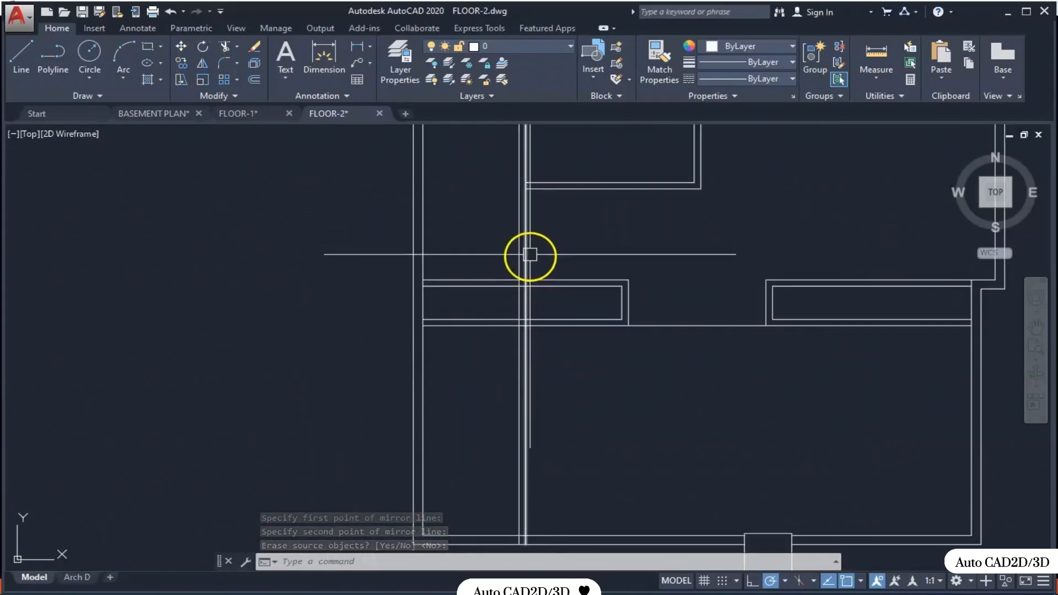
pyautogui.write('tr')
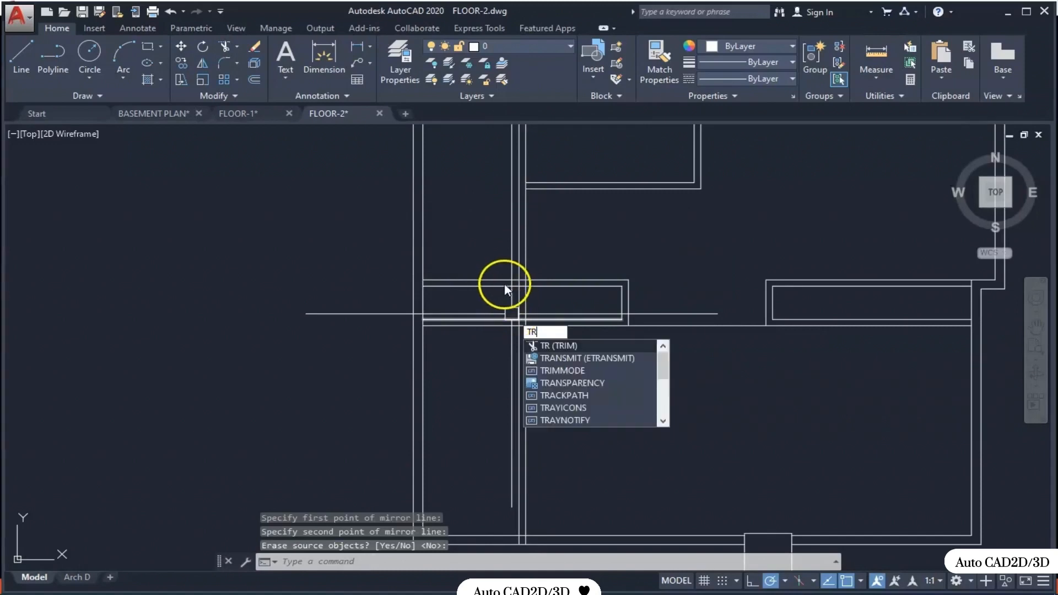
pyautogui.press('Return')
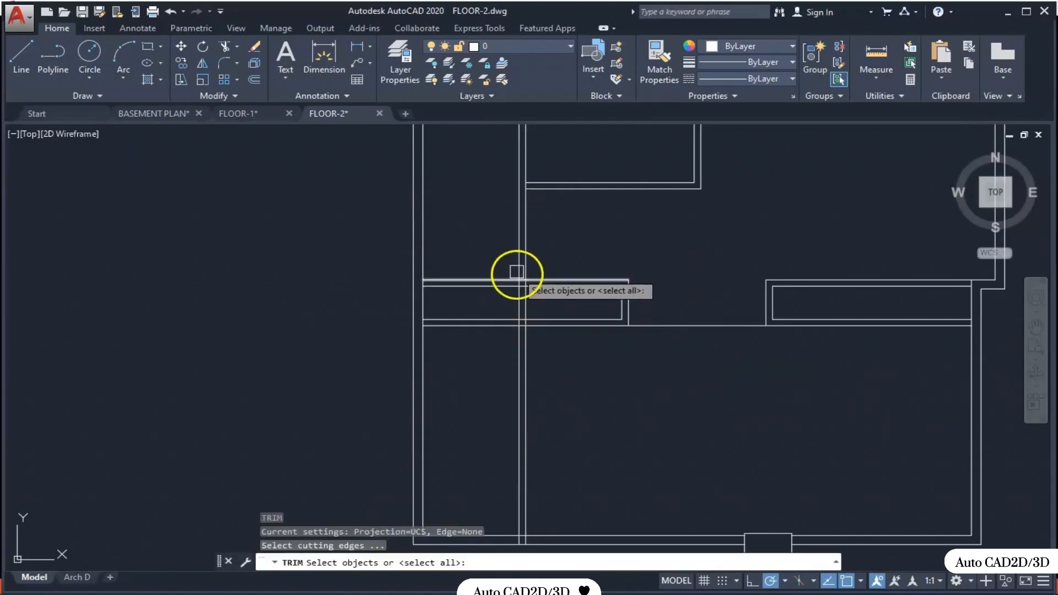
pyautogui.scroll(2, 516, 270)
pyautogui.click(550, 294)
pyautogui.rightClick(600, 237)
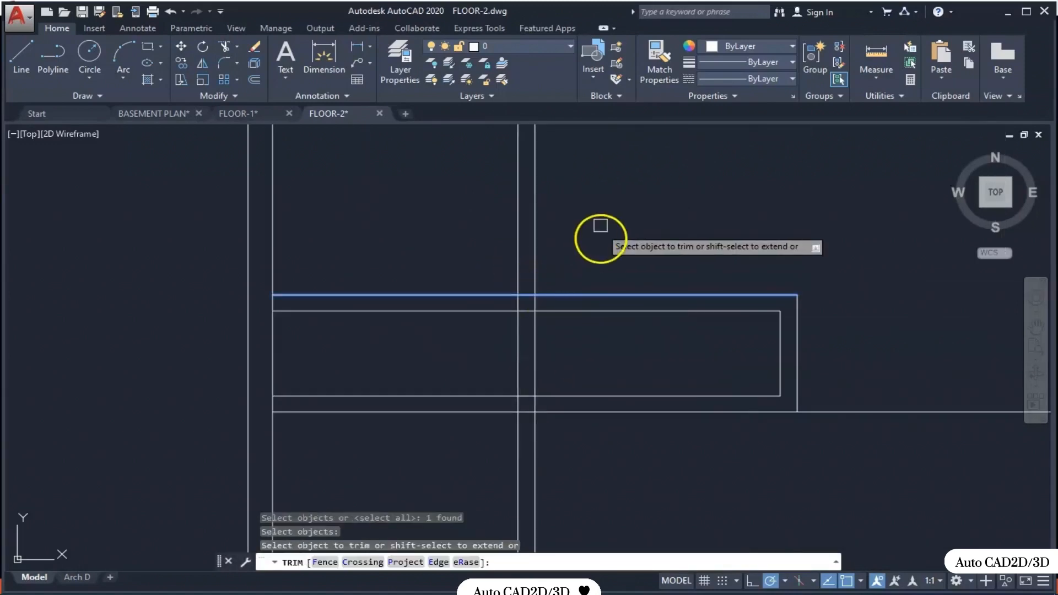
pyautogui.click(619, 200)
pyautogui.click(638, 208)
pyautogui.scroll(-1, 595, 368)
pyautogui.click(602, 433)
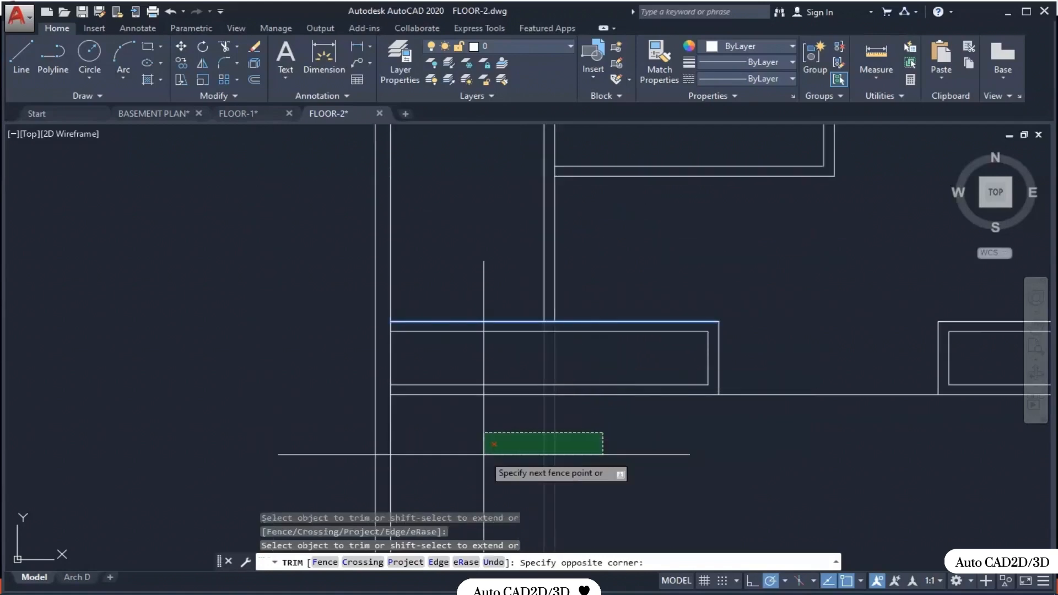
pyautogui.click(484, 454)
pyautogui.scroll(-2, 462, 420)
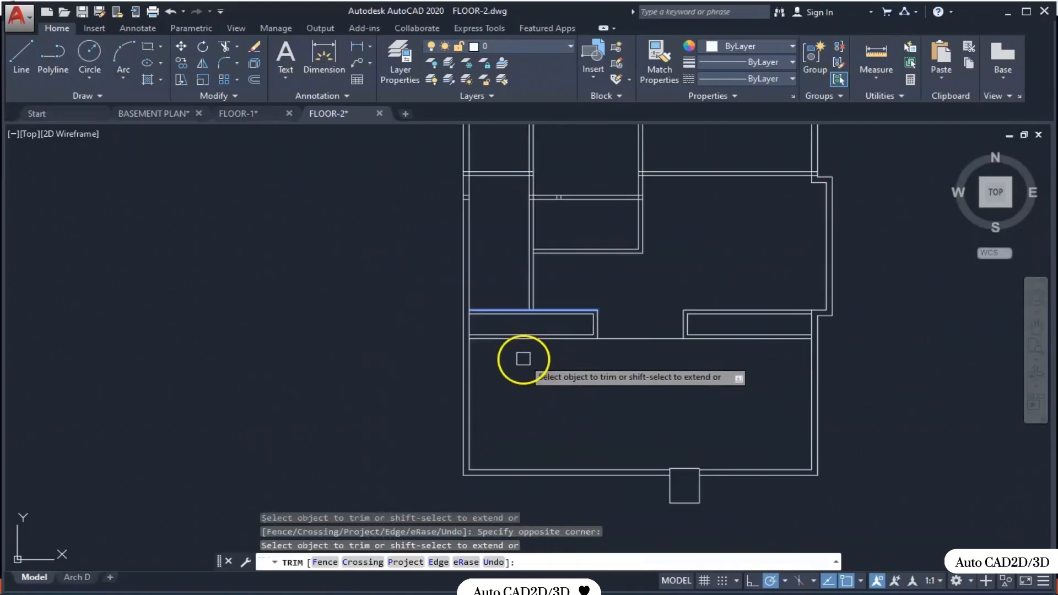
pyautogui.scroll(2, 514, 302)
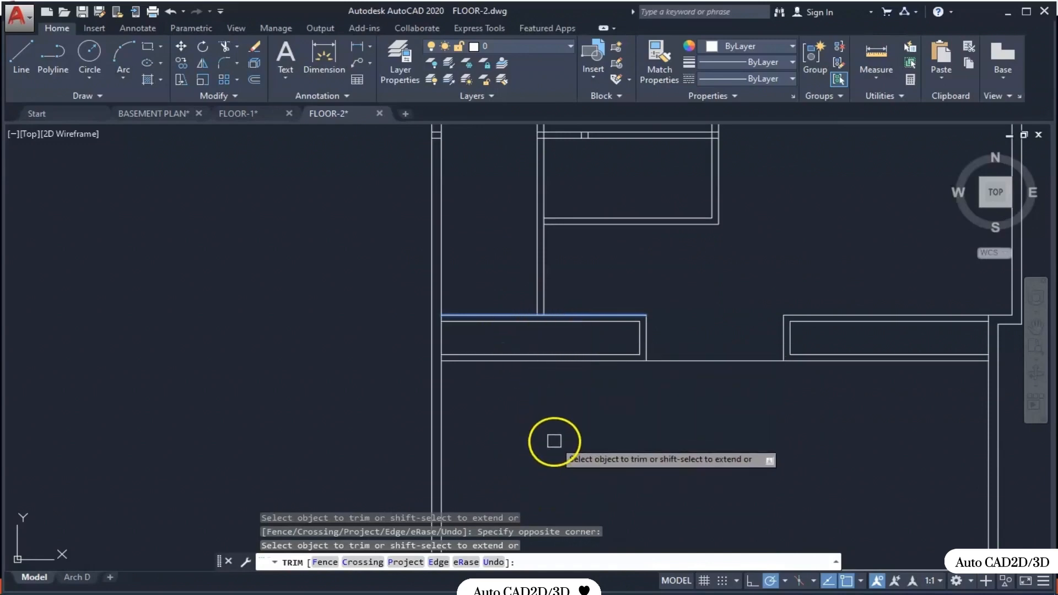
pyautogui.press('Escape')
# - Draw a 12'-7" vertical line from the midpoint of the closets' shared lower line down to the bottom exterior wall's inner line
pyautogui.moveTo(574, 301)
pyautogui.mouseDown(button='middle')
pyautogui.moveTo(567, 406)
pyautogui.moveTo(582, 470)
pyautogui.mouseUp(button='middle')
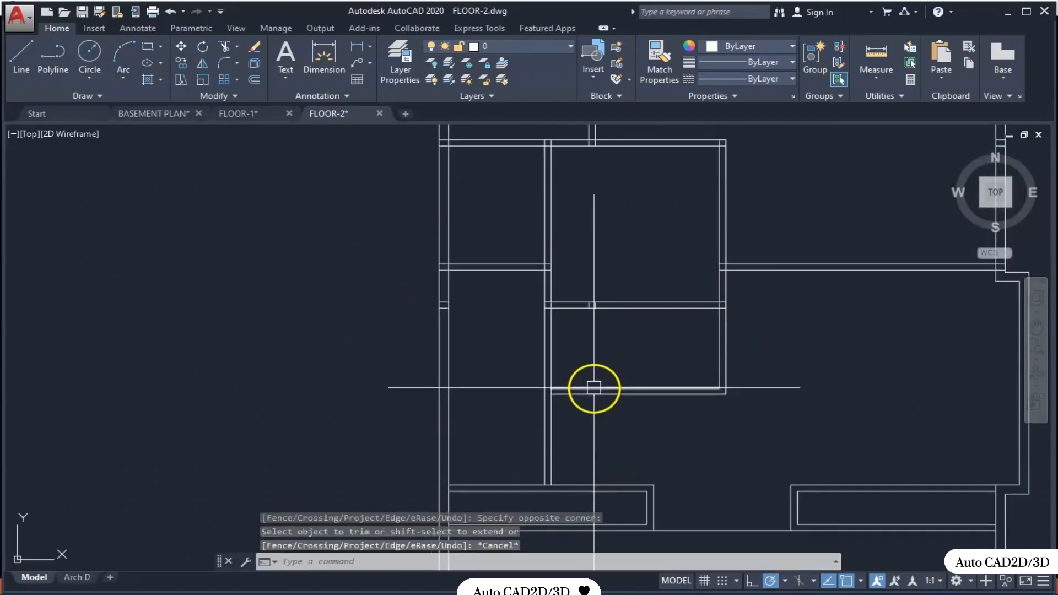
pyautogui.moveTo(594, 388)
pyautogui.mouseDown(button='middle')
pyautogui.moveTo(557, 286)
pyautogui.moveTo(623, 380)
pyautogui.moveTo(609, 261)
pyautogui.mouseUp(button='middle')
pyautogui.scroll(-2, 546, 360)
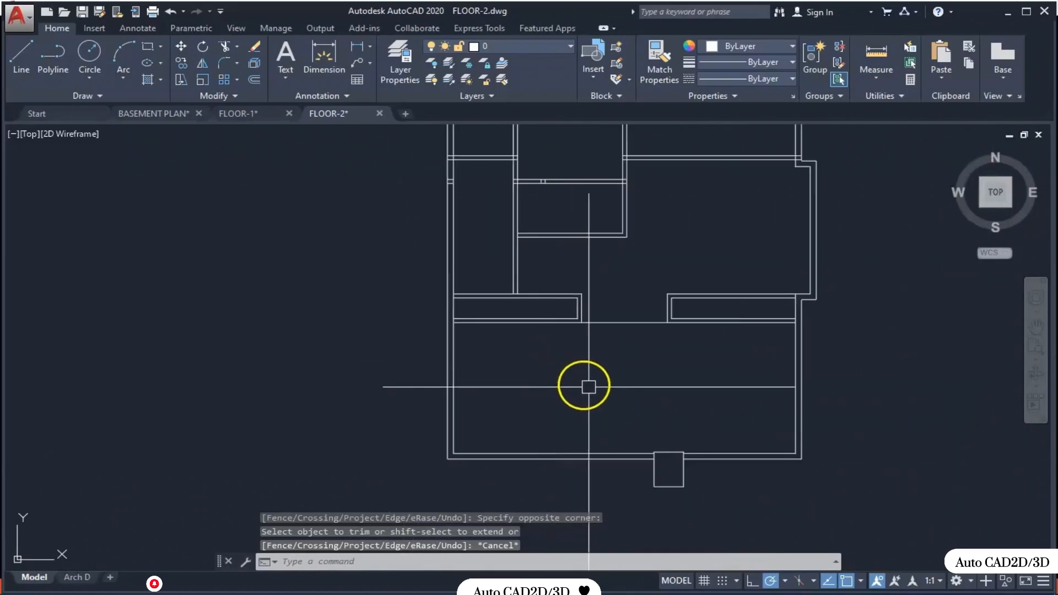
pyautogui.moveTo(588, 387); pyautogui.dragTo(589, 360, button='middle')
pyautogui.write('l')
pyautogui.press('Return')
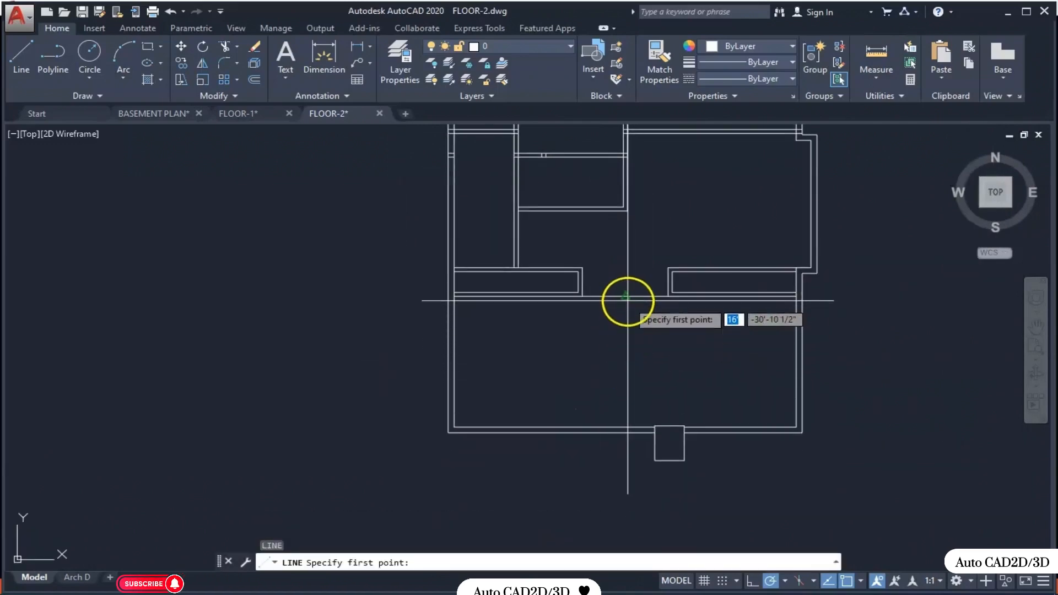
pyautogui.click(625, 297)
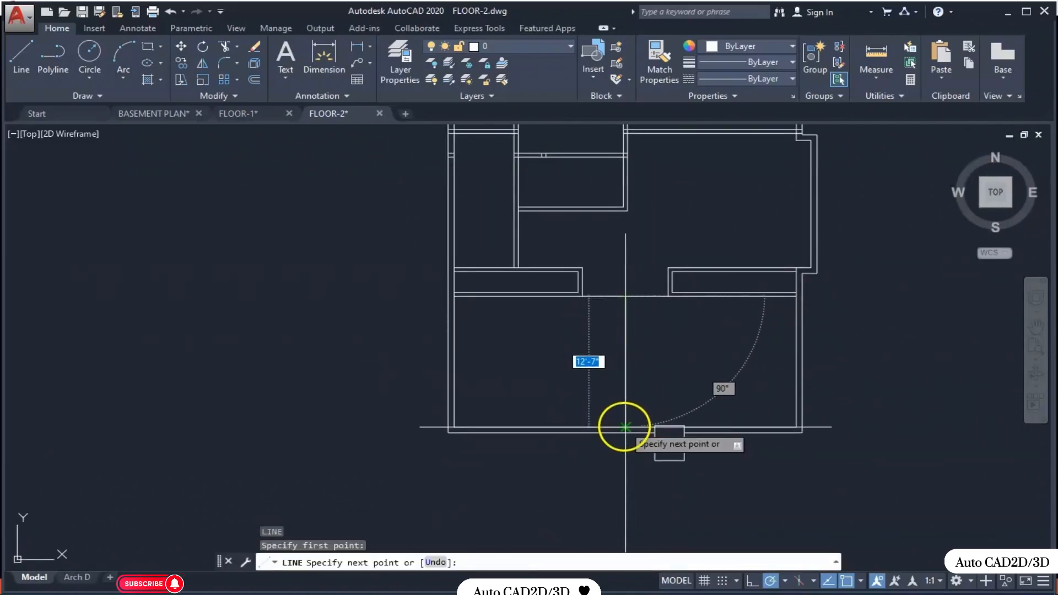
pyautogui.click(625, 427)
pyautogui.press('Escape')
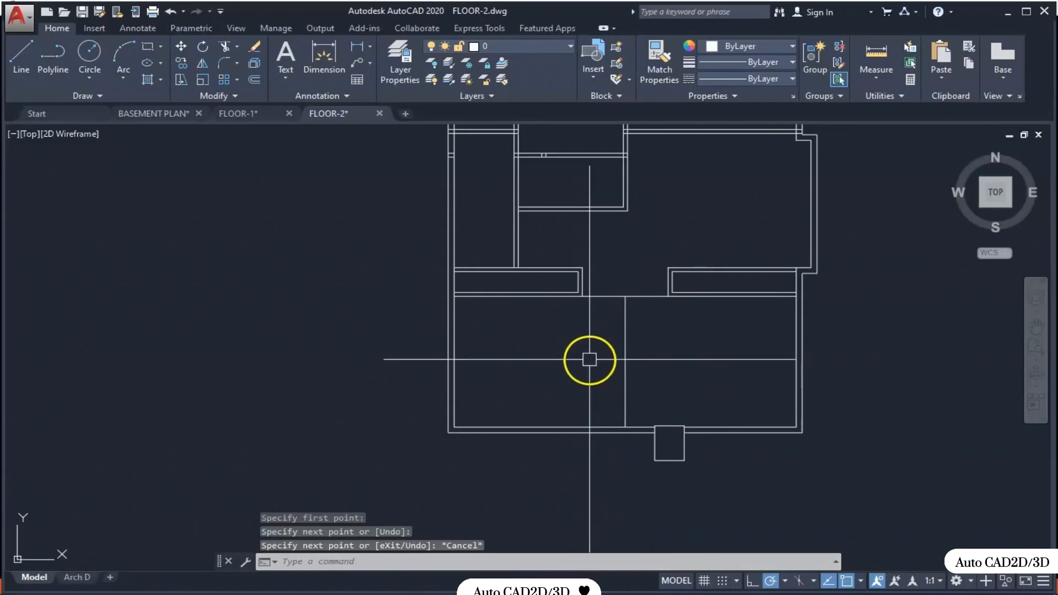
# - Offset the new vertical centre line 2.25 inches to both sides to form the dividing wall between the two lower rooms
pyautogui.scroll(4, 589, 359)
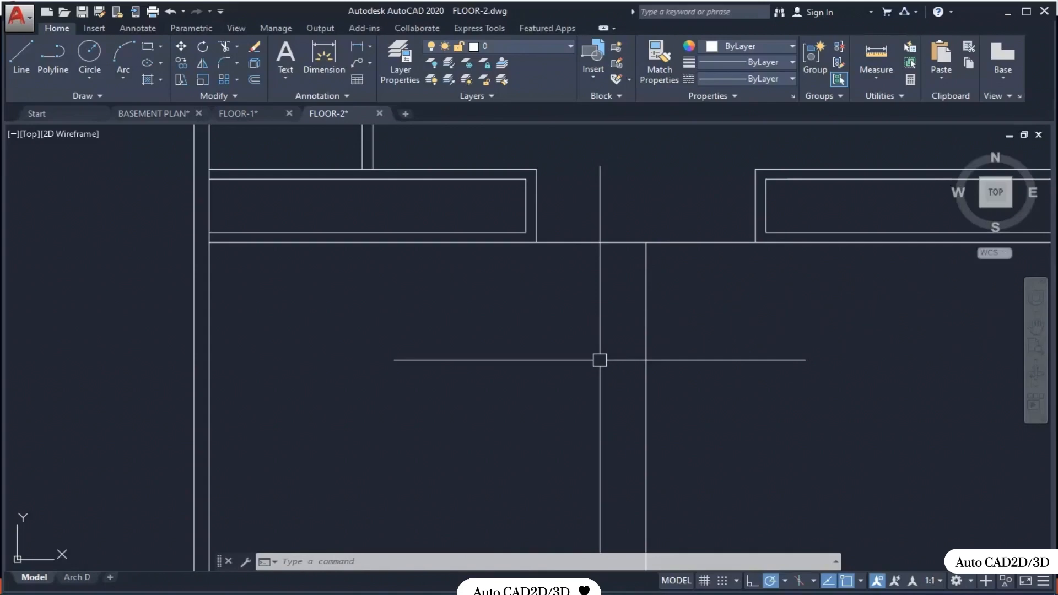
pyautogui.write('o')
pyautogui.press('Return')
pyautogui.write('2.25')
pyautogui.press('Return')
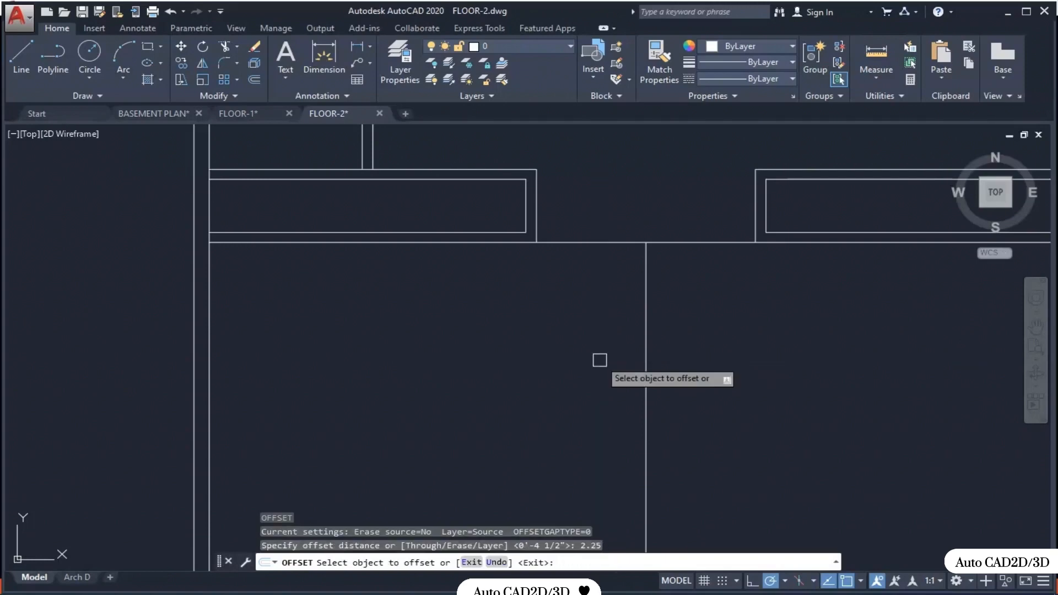
pyautogui.click(649, 326)
pyautogui.click(640, 362)
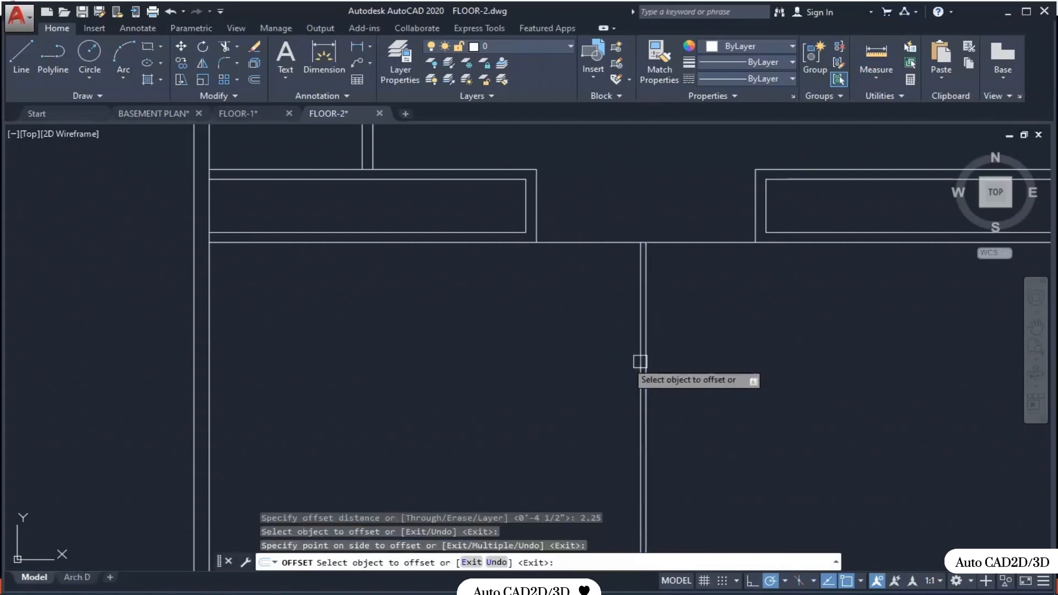
pyautogui.click(648, 326)
pyautogui.click(709, 342)
pyautogui.press('Escape')
# - Draw a 7'-9" horizontal line between the facing outer sides of the two closets, level with their lower inner lines
pyautogui.scroll(3, 641, 240)
pyautogui.scroll(-2, 733, 304)
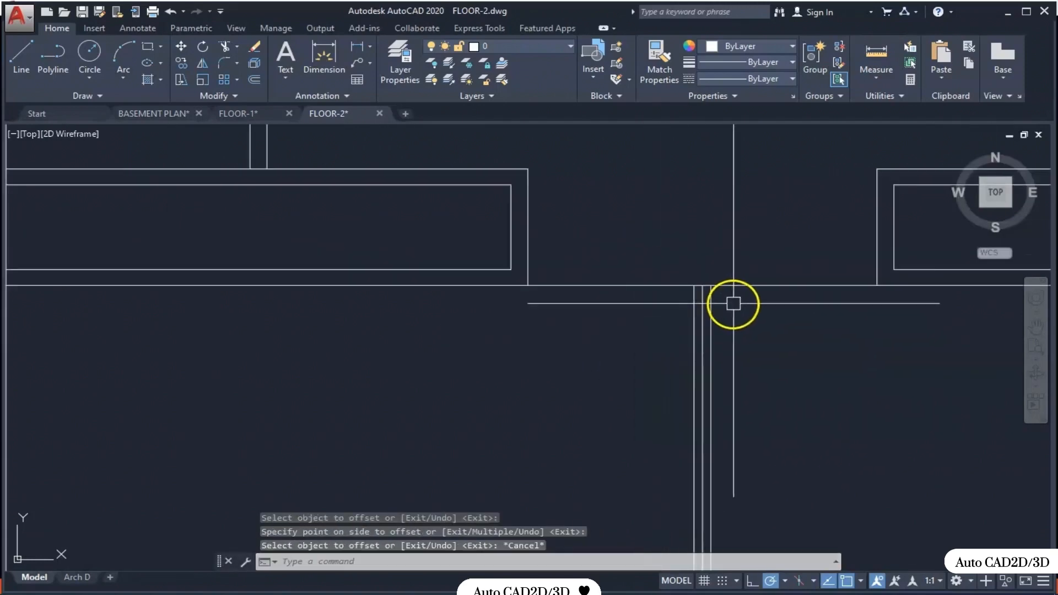
pyautogui.scroll(-2, 733, 303)
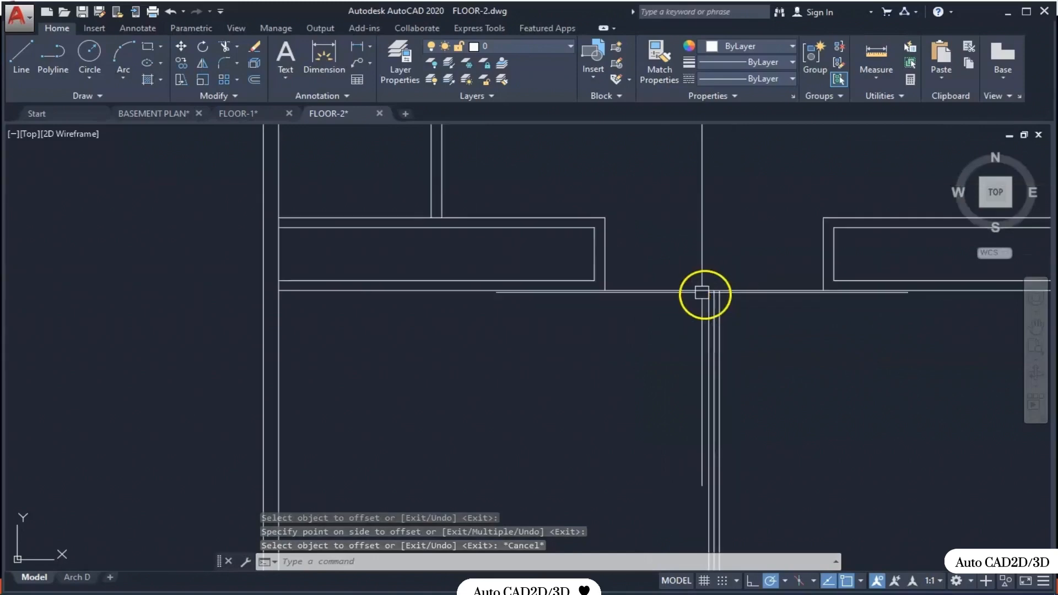
pyautogui.scroll(2, 667, 268)
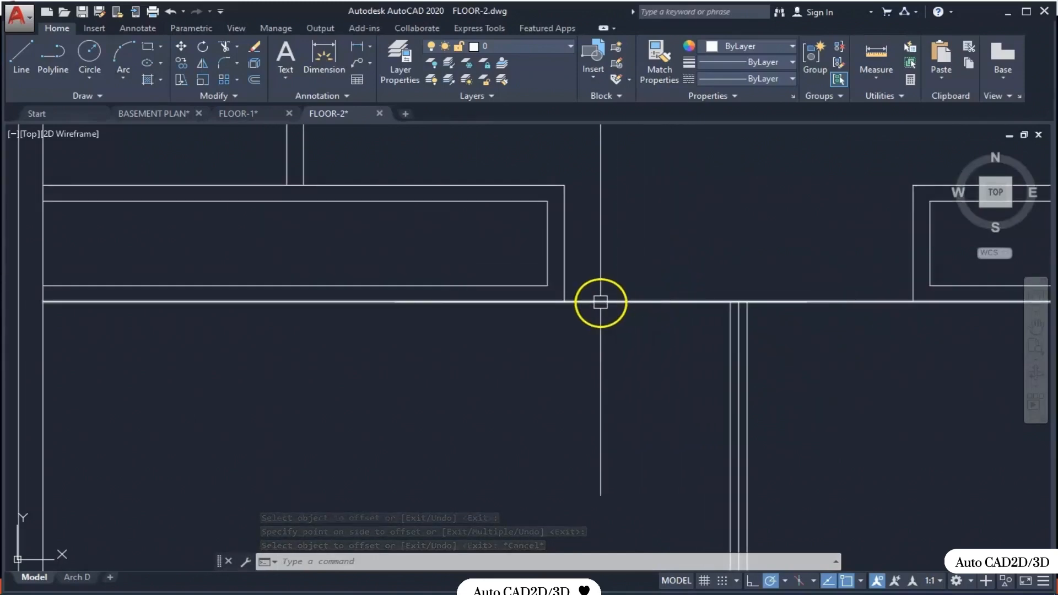
pyautogui.click(601, 302)
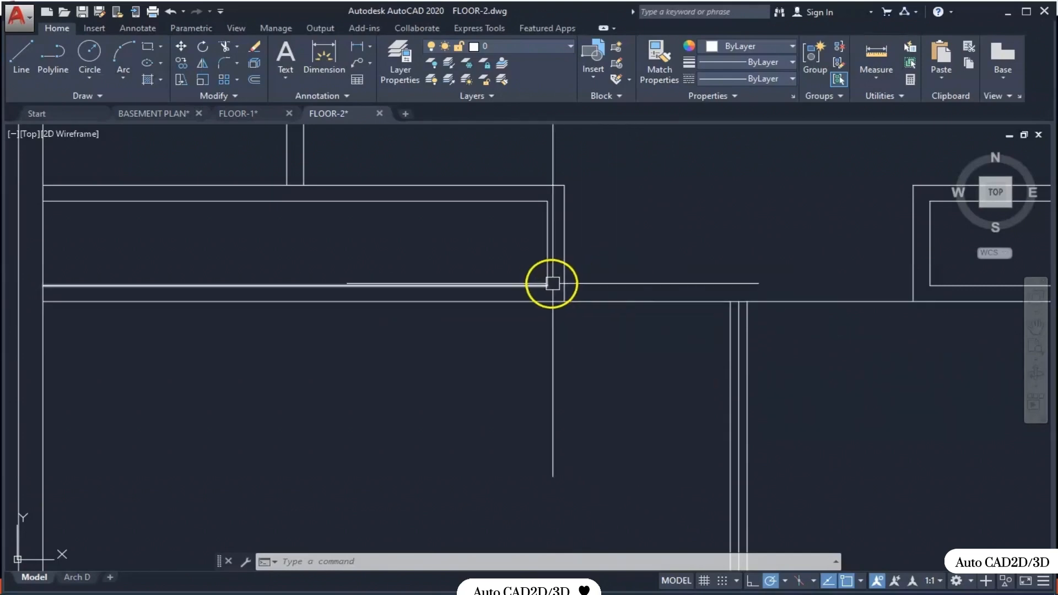
pyautogui.press('Return')
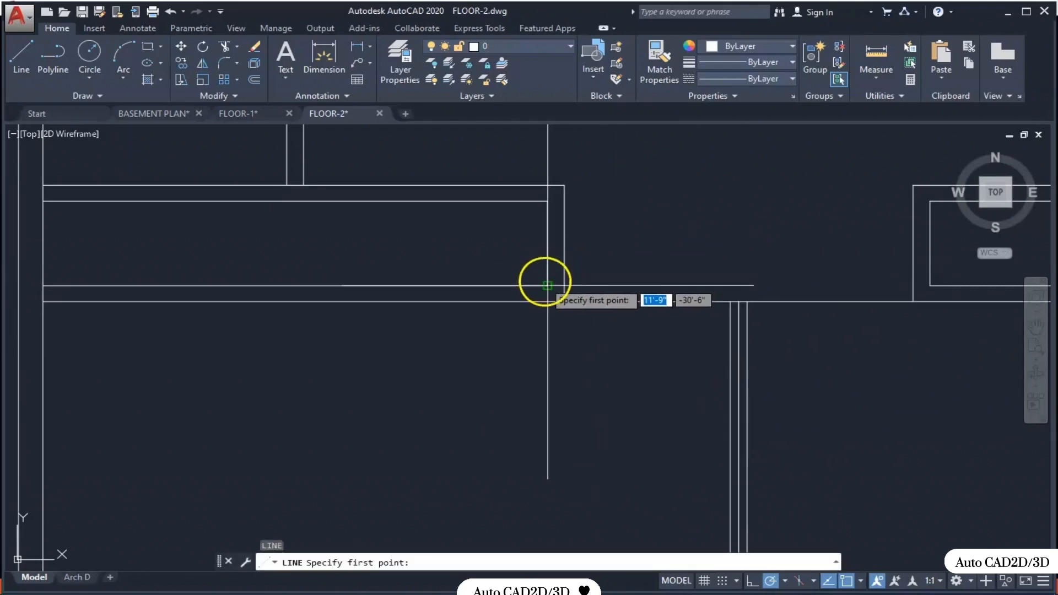
pyautogui.click(564, 285)
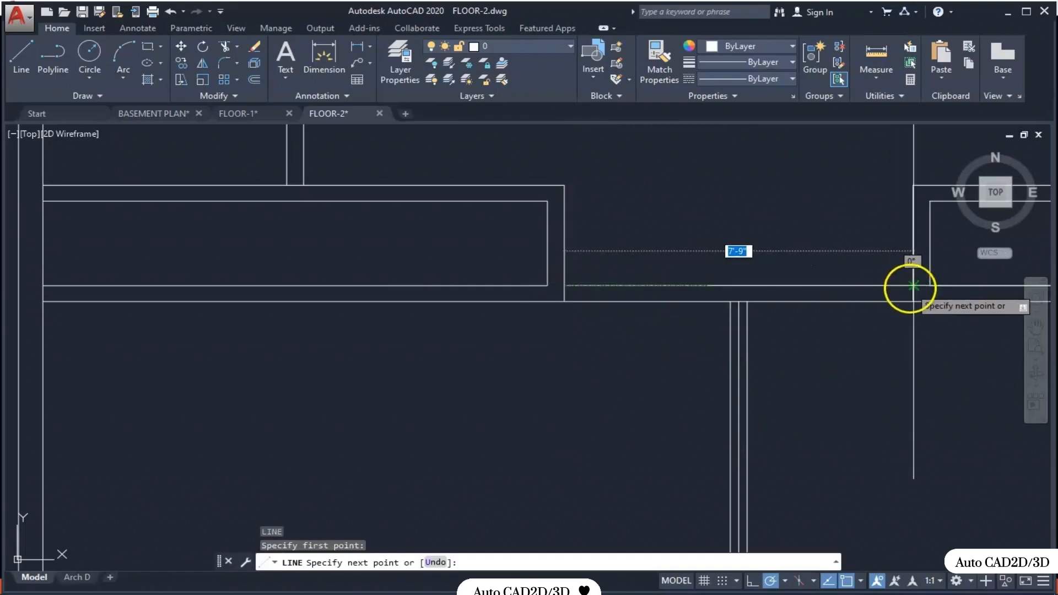
pyautogui.click(913, 286)
pyautogui.press('Escape')
pyautogui.scroll(-2, 714, 323)
pyautogui.moveTo(865, 368); pyautogui.dragTo(812, 323, button='middle')
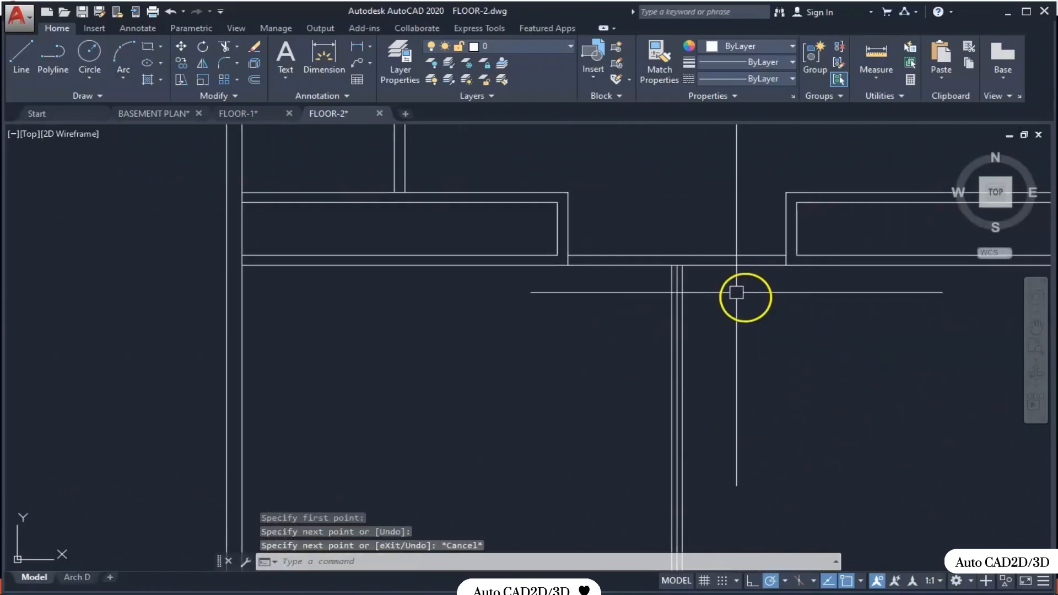
pyautogui.press('Return')
pyautogui.scroll(4, 571, 271)
pyautogui.click(567, 254)
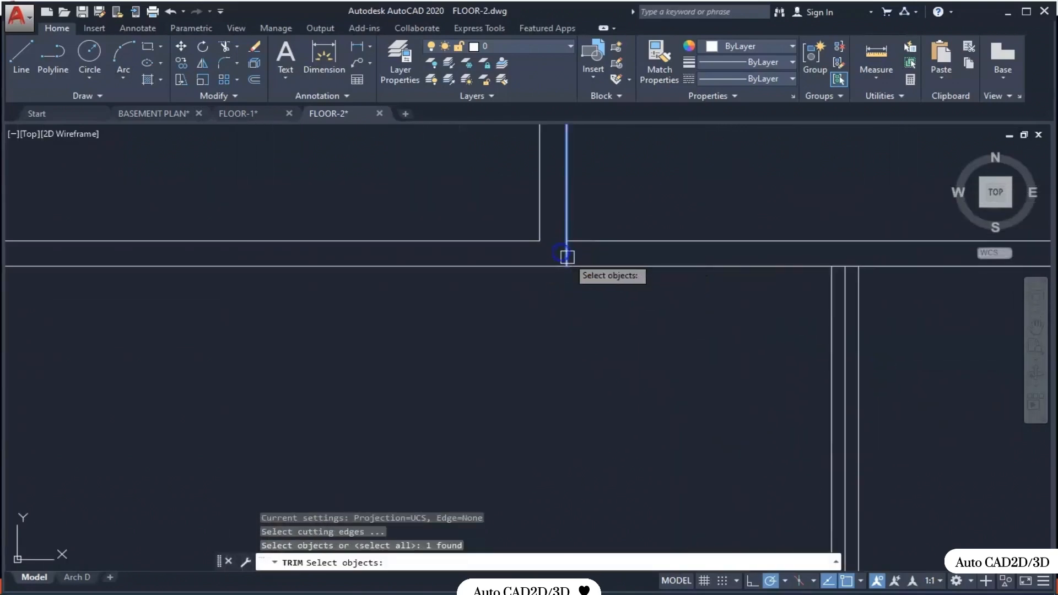
pyautogui.press('Escape')
# - Trim the stubs of both closets' outer side lines that cross the lower horizontal wall, using all objects as cutting edges
pyautogui.write('TR')
pyautogui.press('Return')
pyautogui.press('Return')
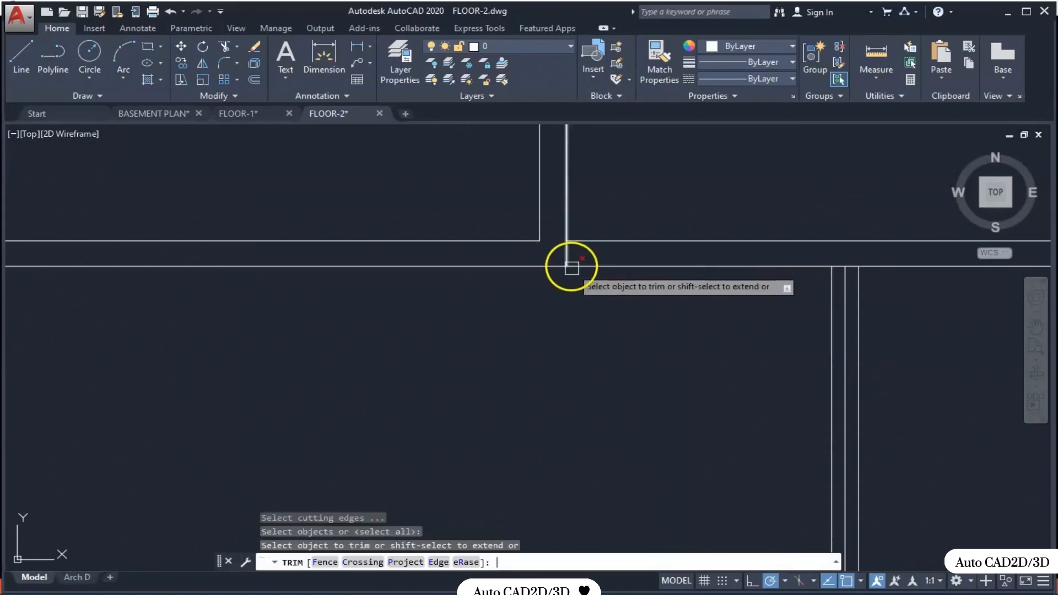
pyautogui.scroll(5, 568, 259)
pyautogui.scroll(3, 813, 336)
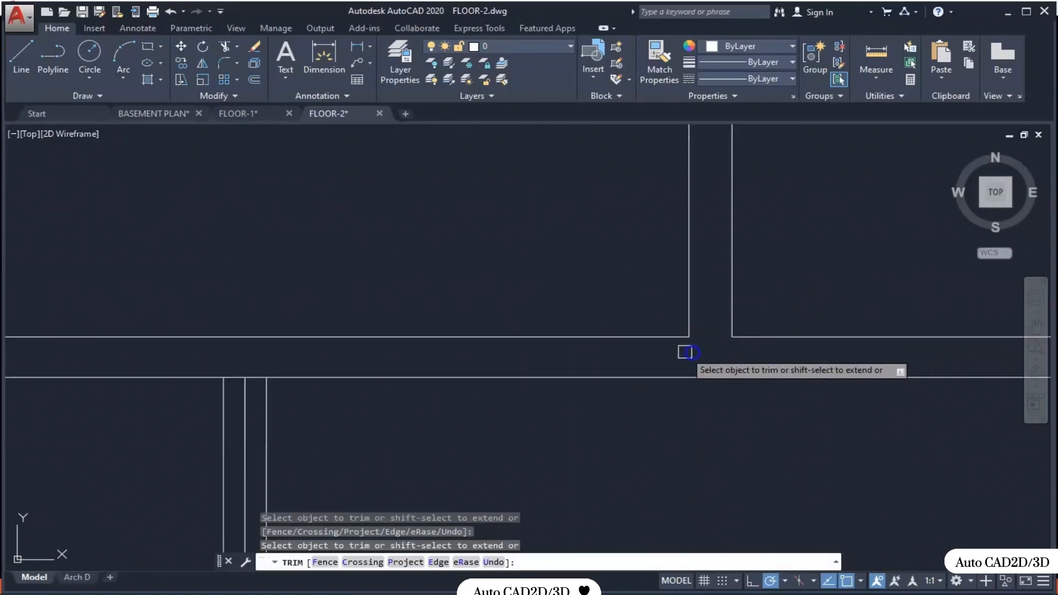
pyautogui.scroll(-3, 881, 441)
# - Trim the inner lines of the right and left exterior walls where the closets' upper and lower walls join them
pyautogui.scroll(5, 727, 385)
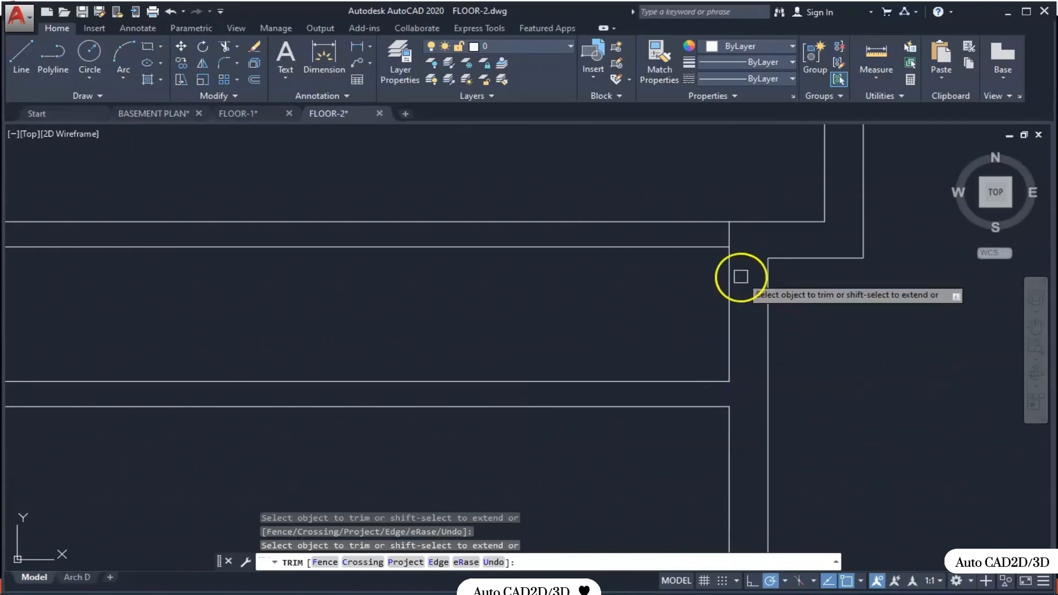
pyautogui.scroll(-5, 835, 338)
pyautogui.scroll(6, 394, 308)
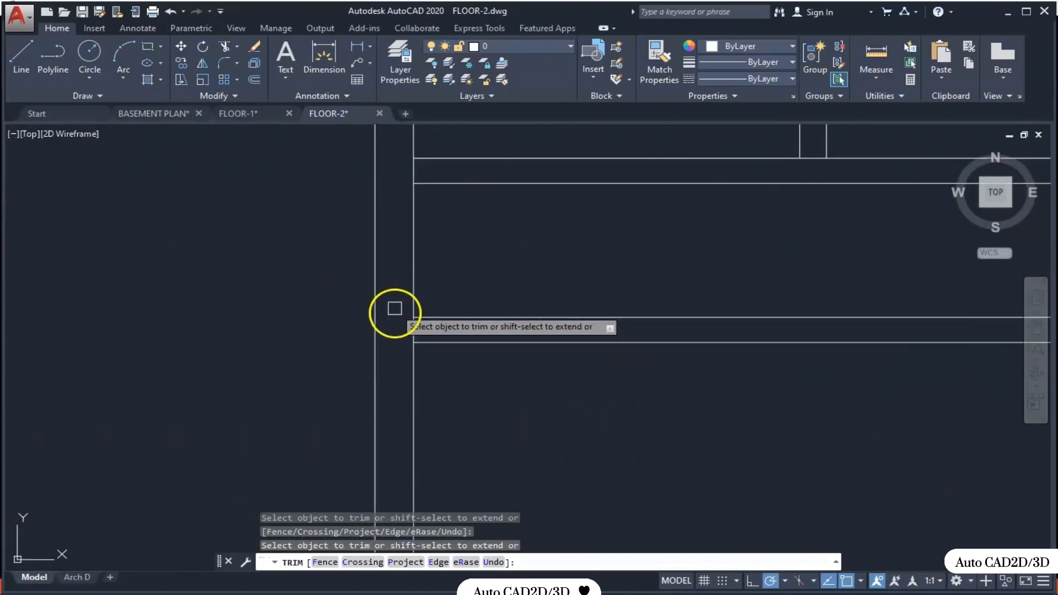
pyautogui.scroll(2, 394, 308)
pyautogui.scroll(-3, 455, 305)
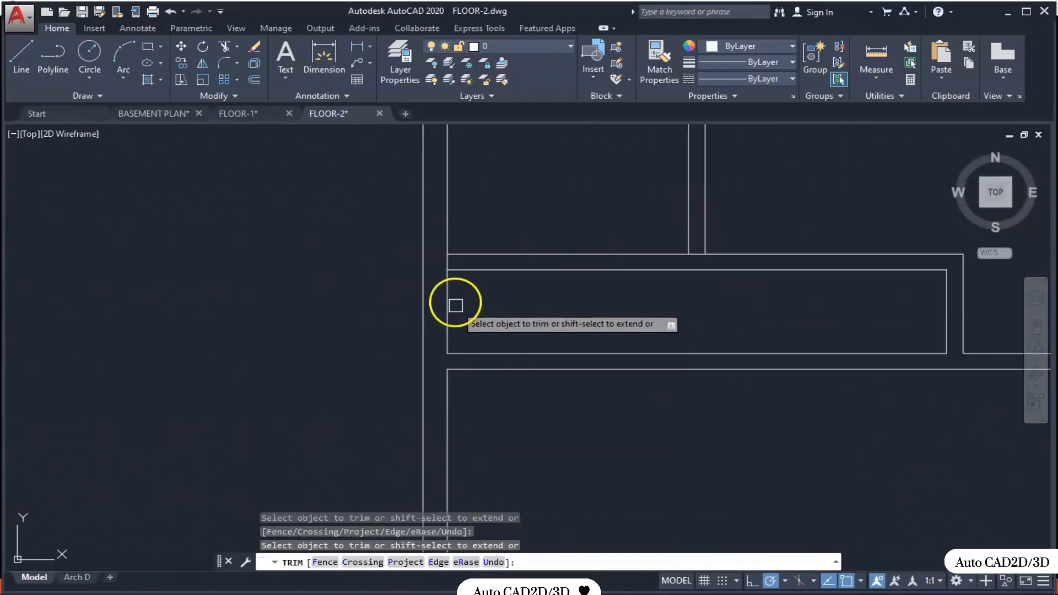
pyautogui.scroll(4, 454, 256)
pyautogui.scroll(-4, 455, 251)
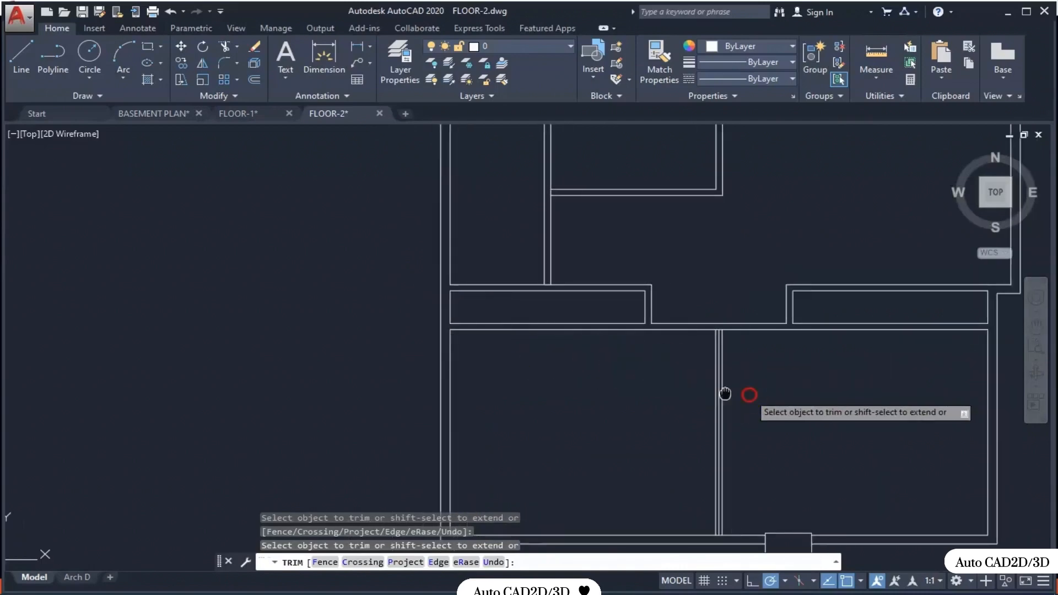
pyautogui.press('Escape')
# - Trim the left closet's upper outer line between the two vertical lines of the interior wall meeting it, opening the junction
pyautogui.moveTo(690, 355); pyautogui.dragTo(727, 355, button='middle')
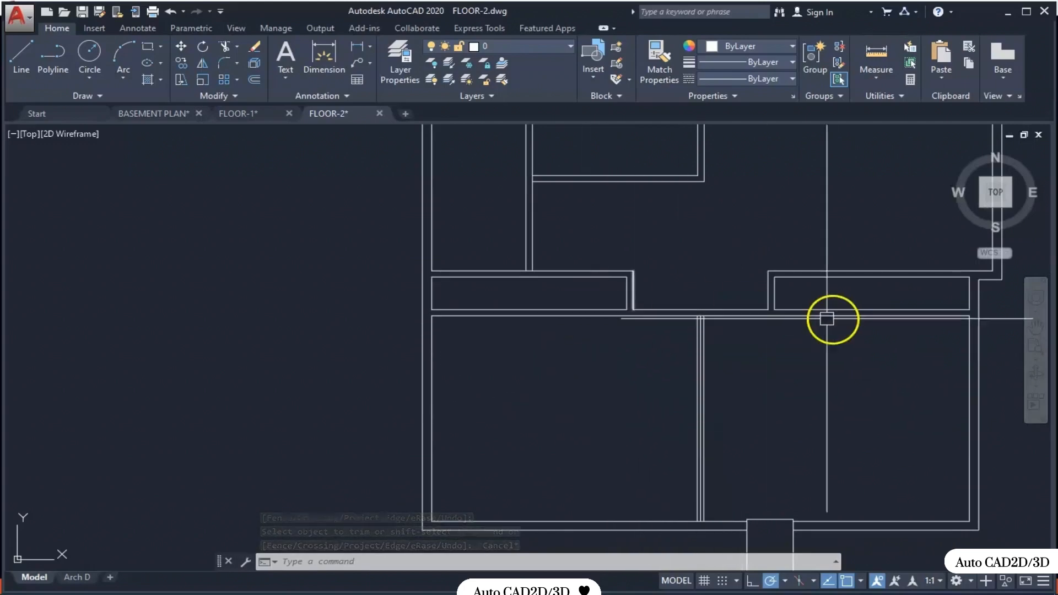
pyautogui.moveTo(714, 327); pyautogui.dragTo(747, 496, button='middle')
pyautogui.scroll(4, 535, 453)
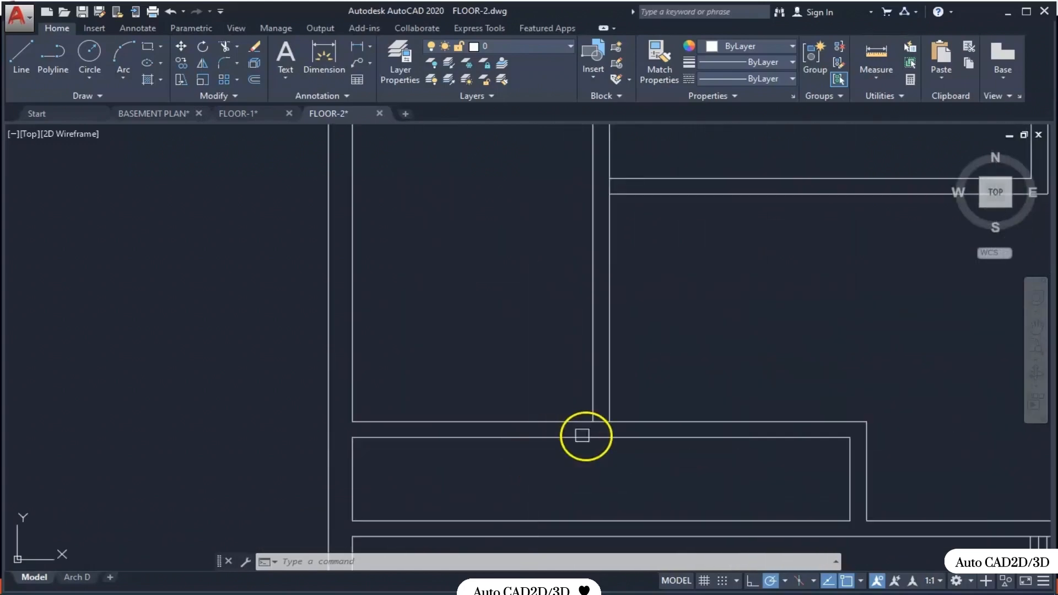
pyautogui.press('Return')
pyautogui.press('Return')
pyautogui.scroll(6, 607, 423)
pyautogui.click(596, 421)
pyautogui.scroll(-8, 628, 498)
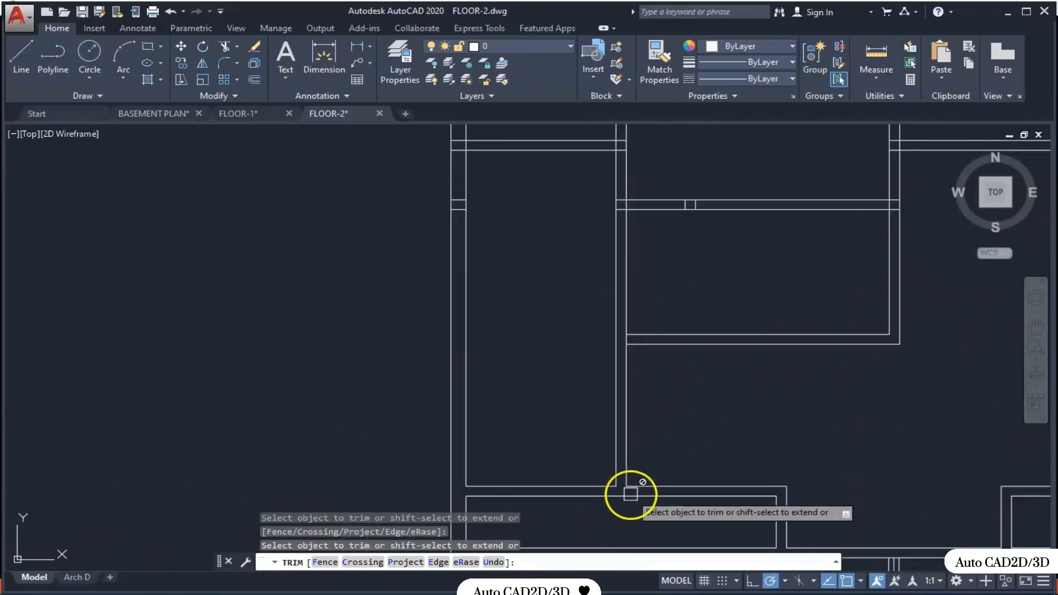
pyautogui.scroll(-3, 569, 380)
pyautogui.scroll(3, 652, 428)
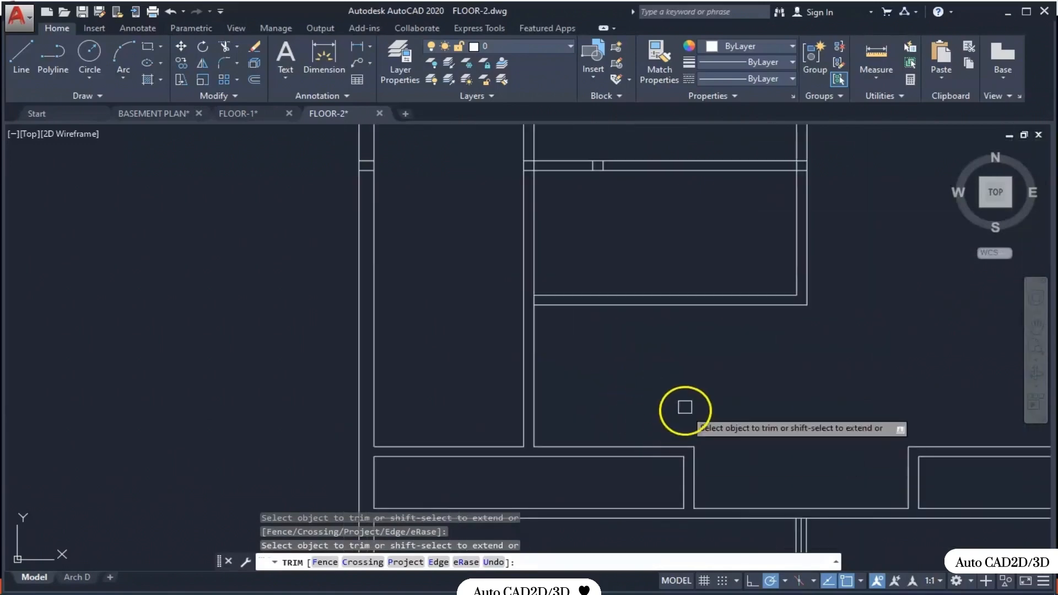
pyautogui.press('Escape')
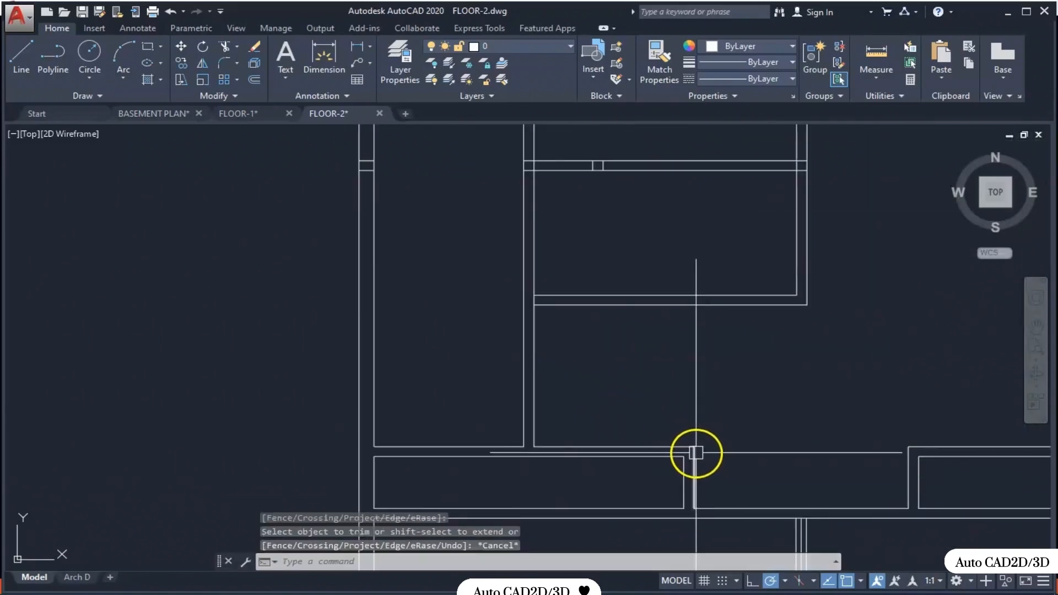
# - Extend the left closet's outer side line up to the horizontal wall above it, using all objects as boundary edges
pyautogui.write('EX')
pyautogui.press('Return')
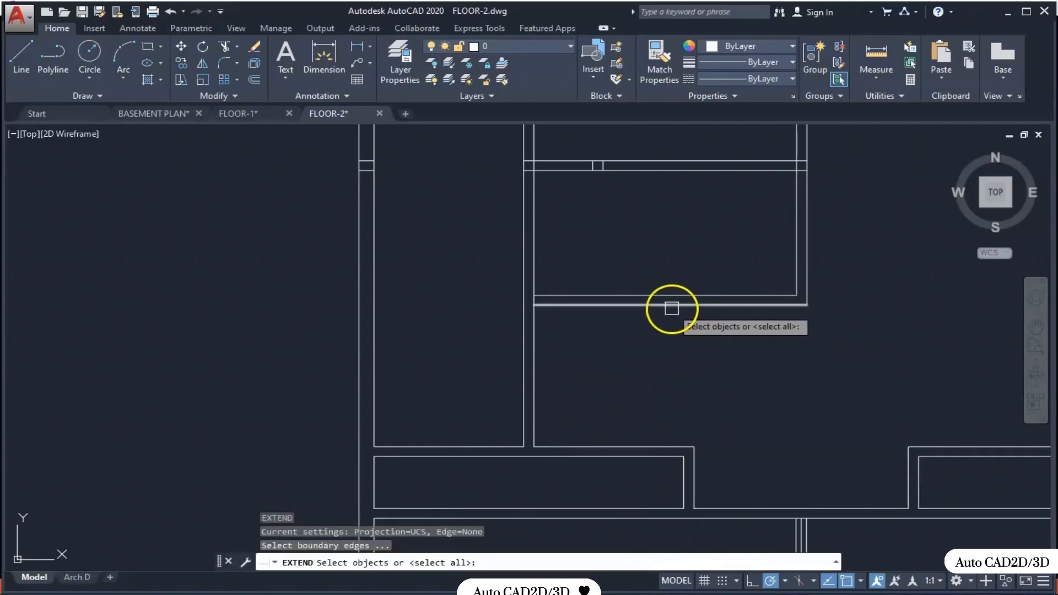
pyautogui.press('Return')
pyautogui.click(698, 456)
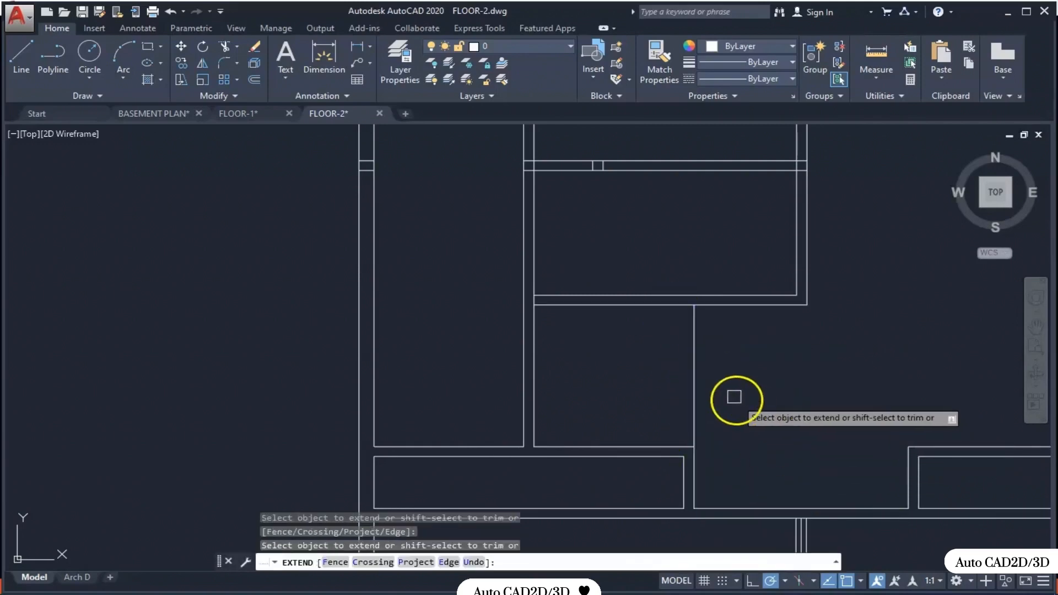
pyautogui.press('Escape')
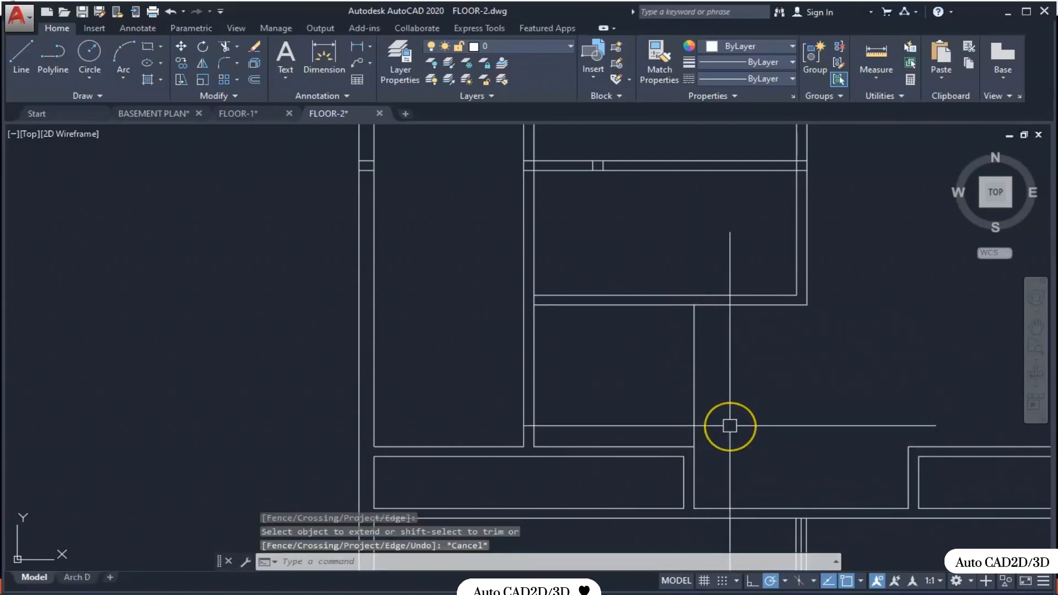
pyautogui.write('l')
pyautogui.press('Return')
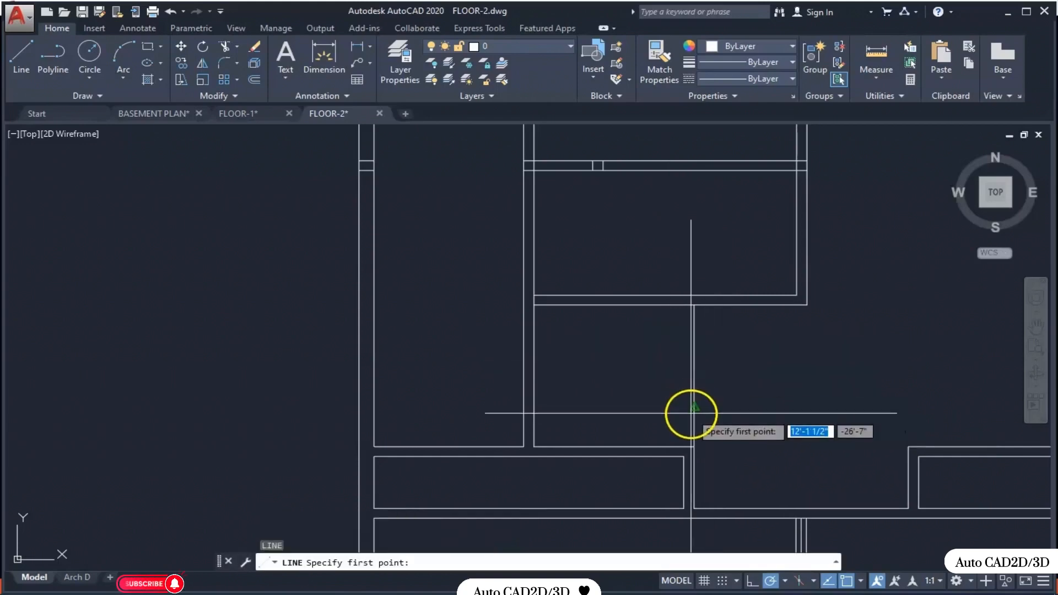
pyautogui.press('Escape')
pyautogui.press('Escape')
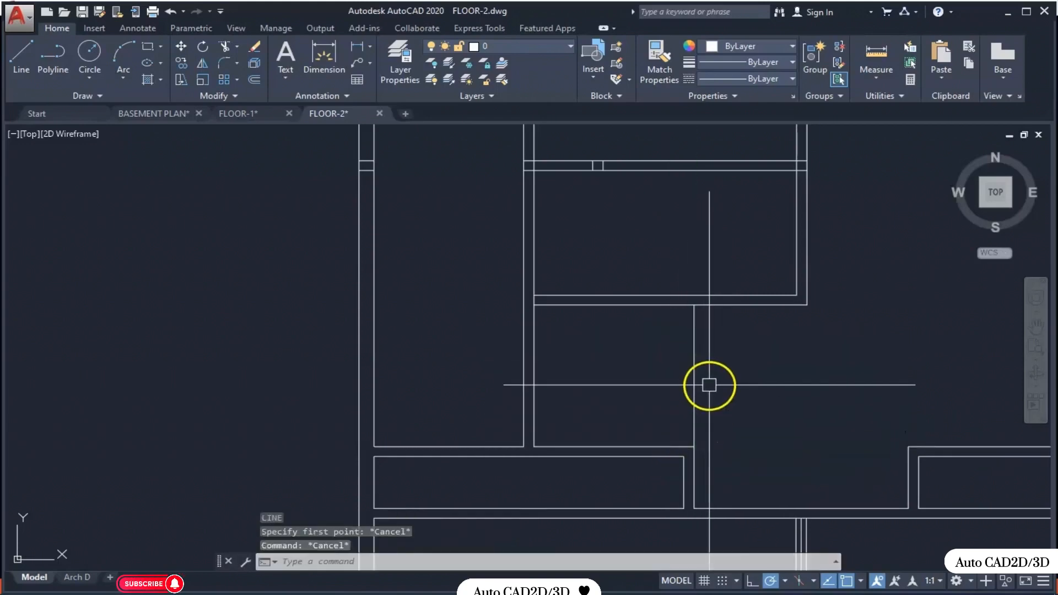
# - Offset the extended closet side line 4.5 inches to its left to give the new vertical wall its thickness
pyautogui.write('o')
pyautogui.press('Return')
pyautogui.write('4.')
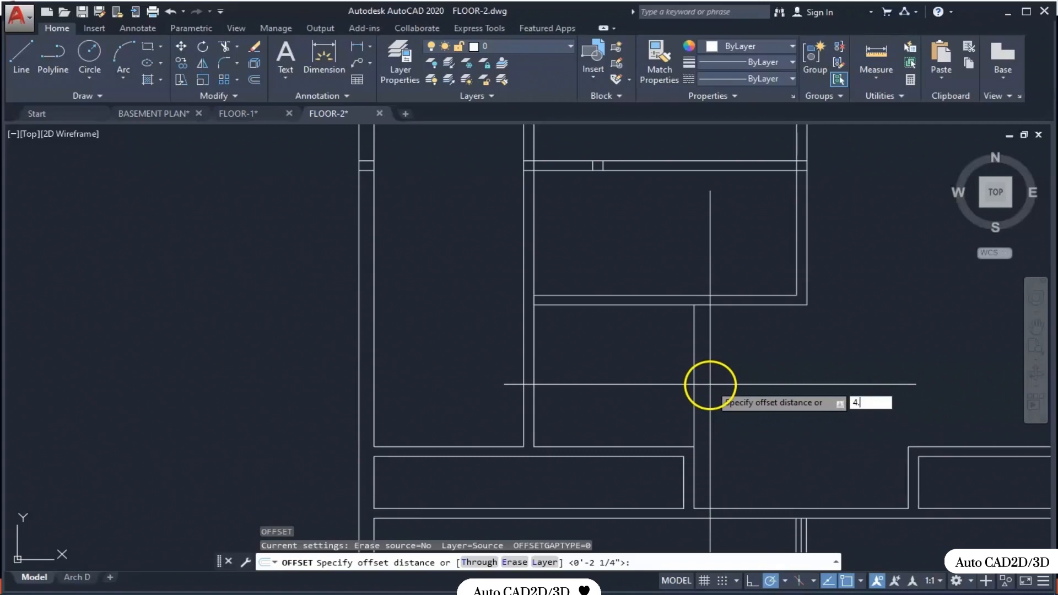
pyautogui.write('5')
pyautogui.press('Return')
pyautogui.click(693, 364)
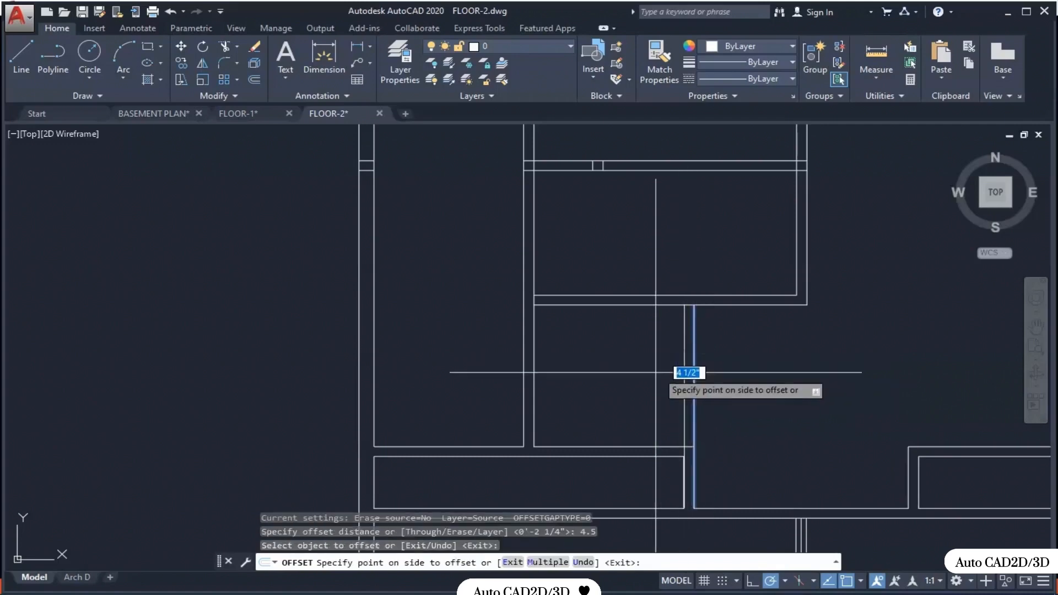
pyautogui.click(655, 373)
pyautogui.scroll(3, 683, 446)
pyautogui.press('Escape')
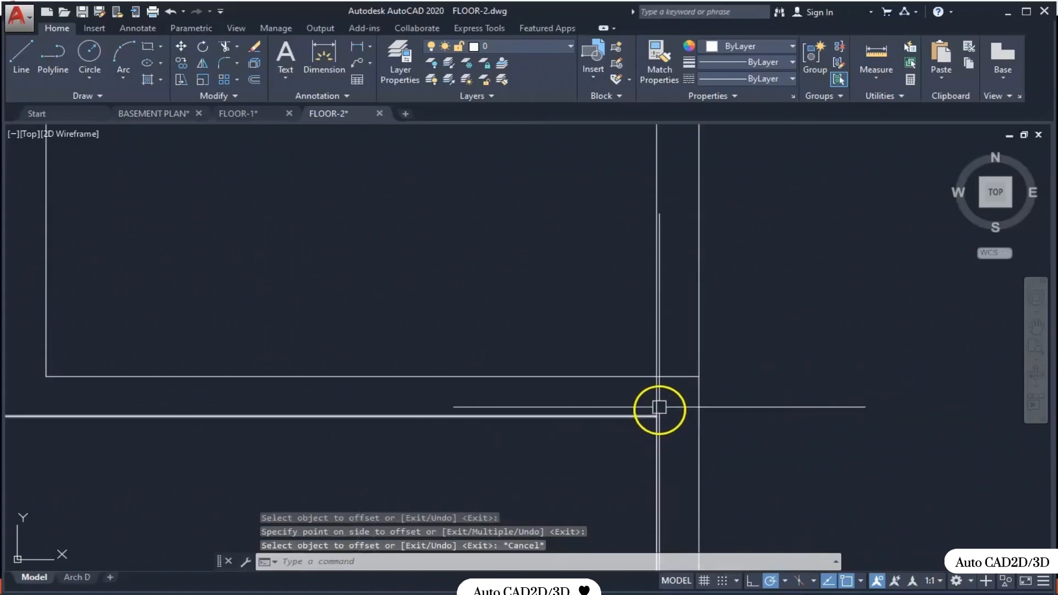
pyautogui.scroll(-3, 714, 401)
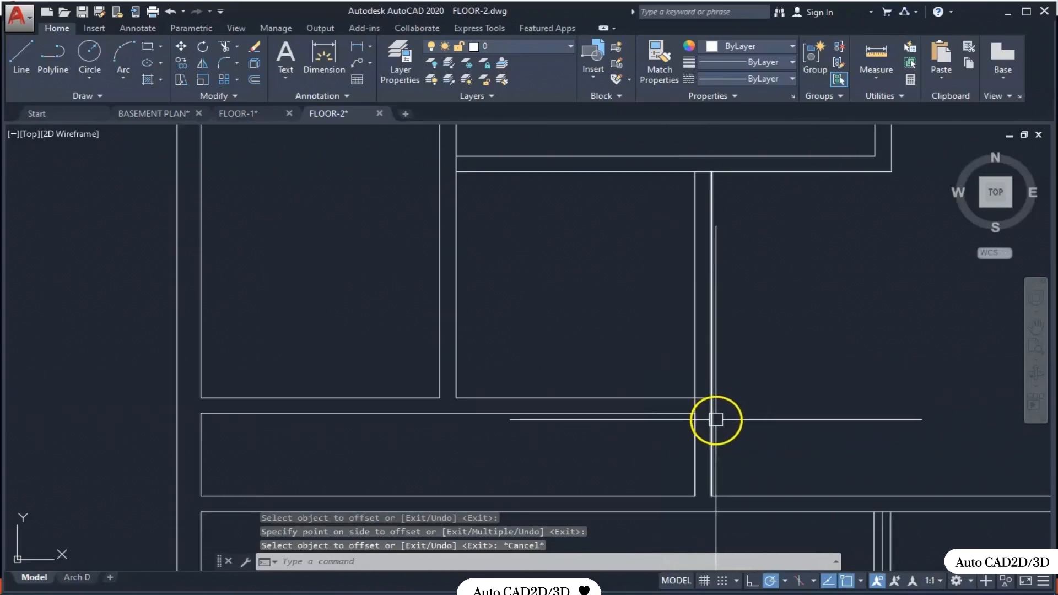
# - Fillet the left closet's upper outer line with the new wall's left line into a square corner
pyautogui.write('f')
pyautogui.press('Return')
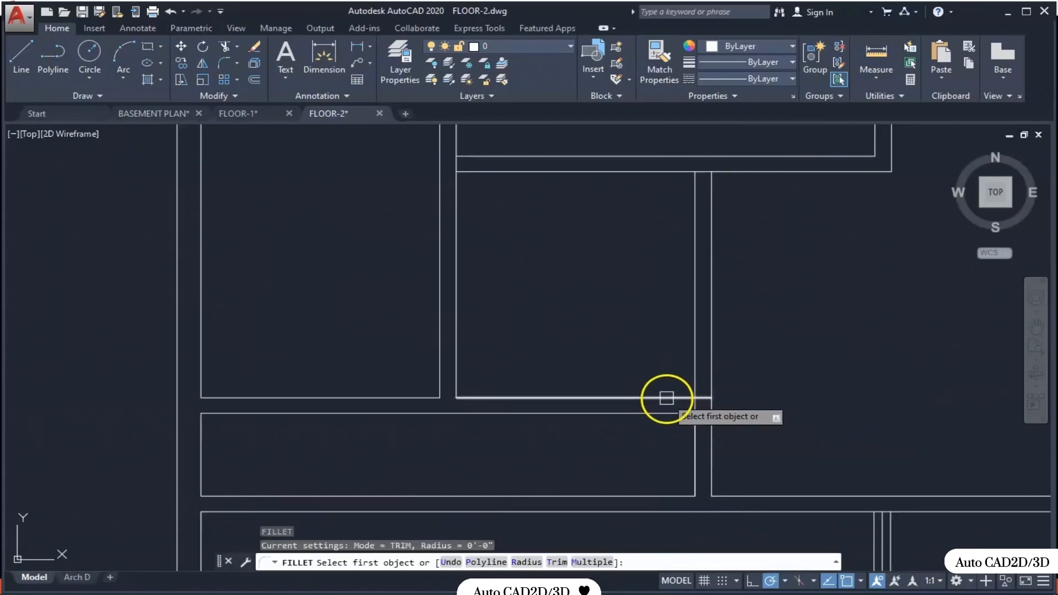
pyautogui.click(669, 398)
pyautogui.scroll(-2, 765, 434)
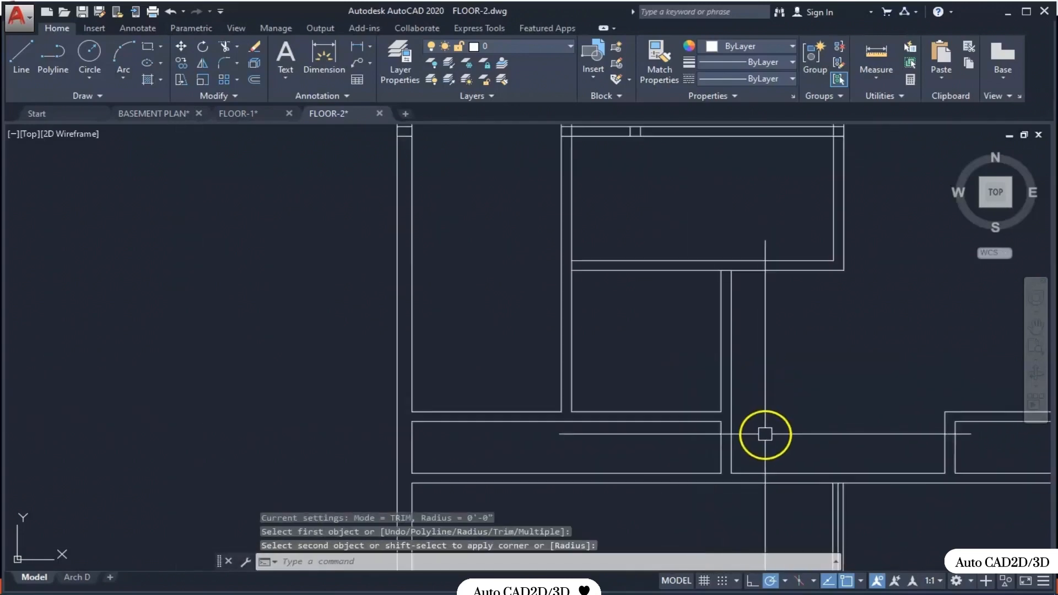
pyautogui.press('Escape')
# - Trim the horizontal wall above the small room open at the new vertical wall and at its left-end junction, using all objects as cutting edges
pyautogui.write('TR')
pyautogui.press('Return')
pyautogui.press('Return')
pyautogui.scroll(3, 727, 279)
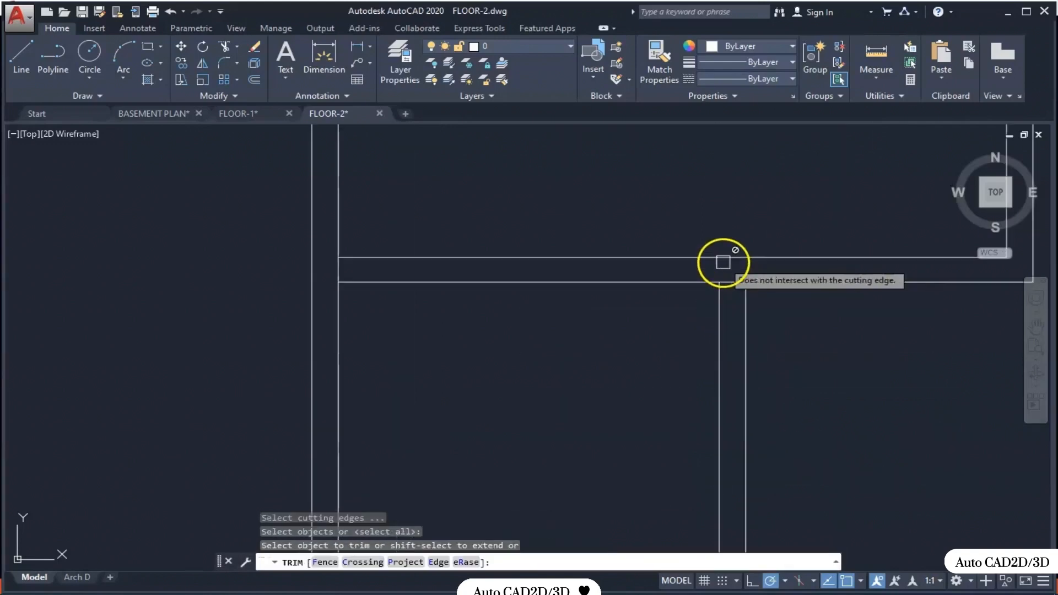
pyautogui.click(731, 282)
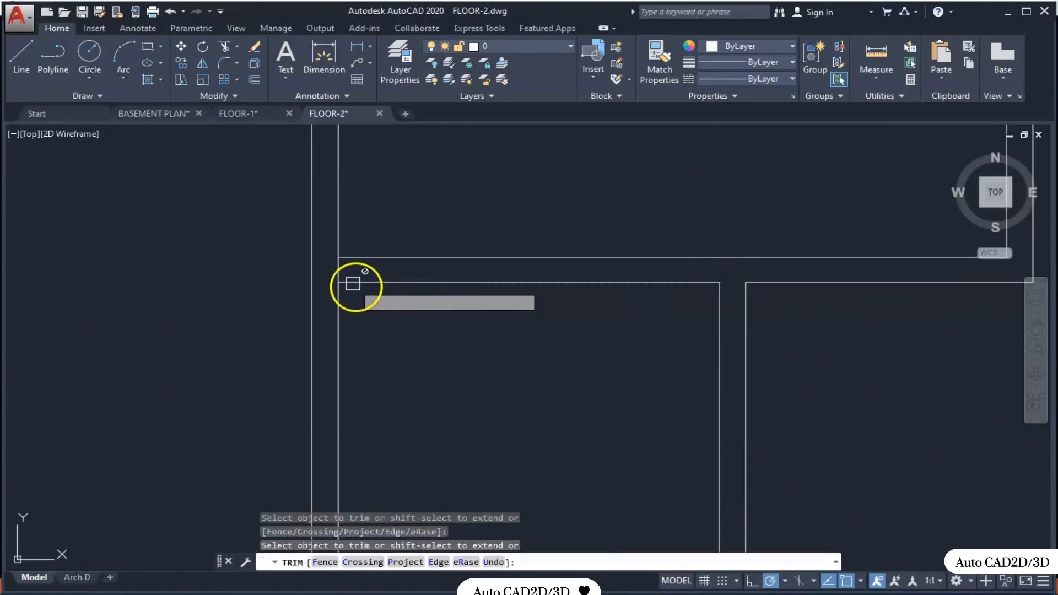
pyautogui.scroll(-4, 600, 267)
pyautogui.scroll(4, 558, 319)
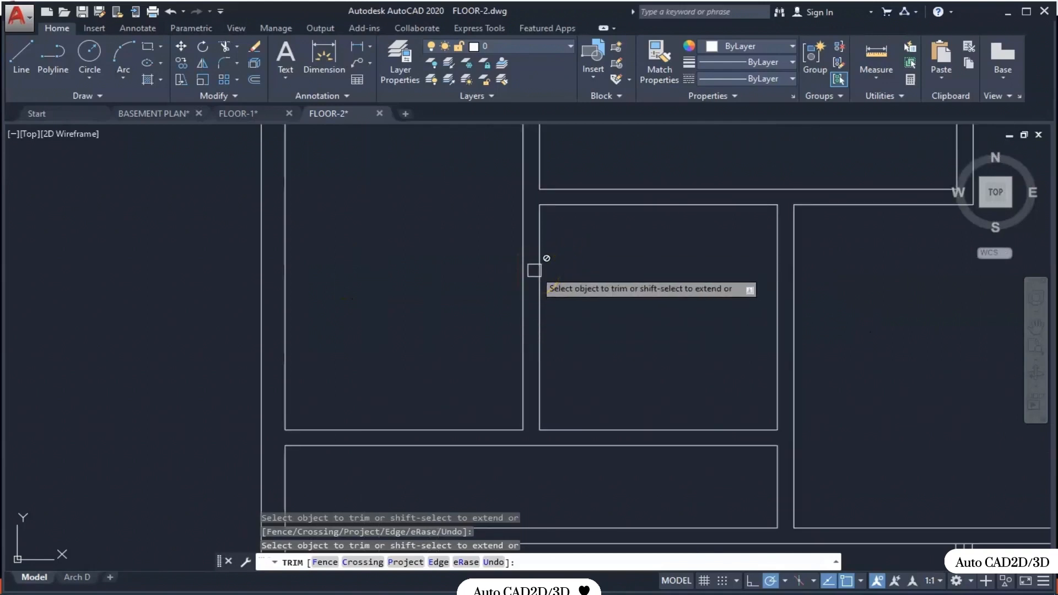
pyautogui.scroll(-3, 706, 446)
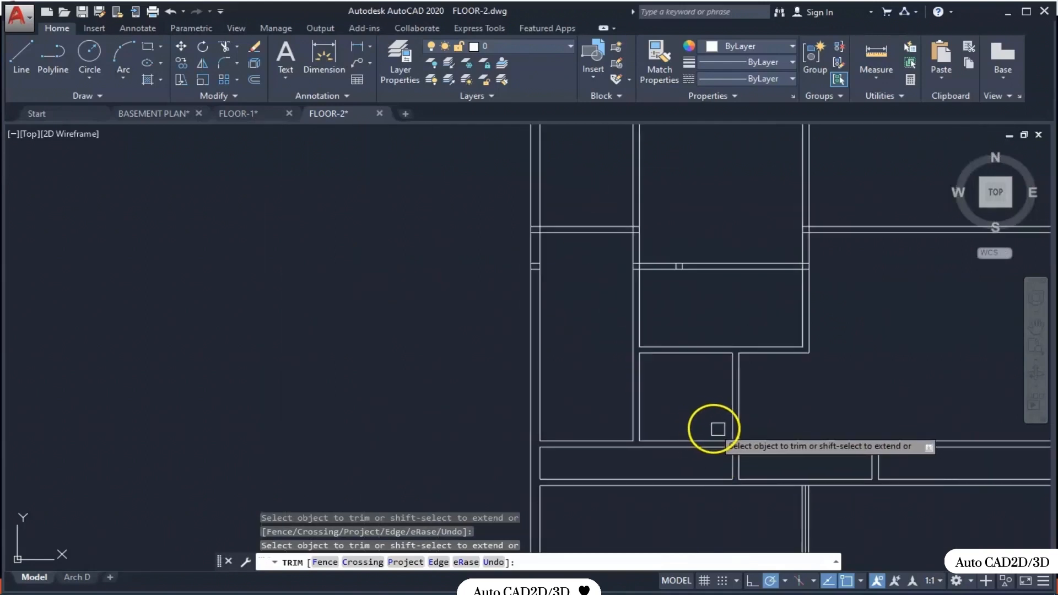
pyautogui.moveTo(689, 381); pyautogui.dragTo(702, 446, button='middle')
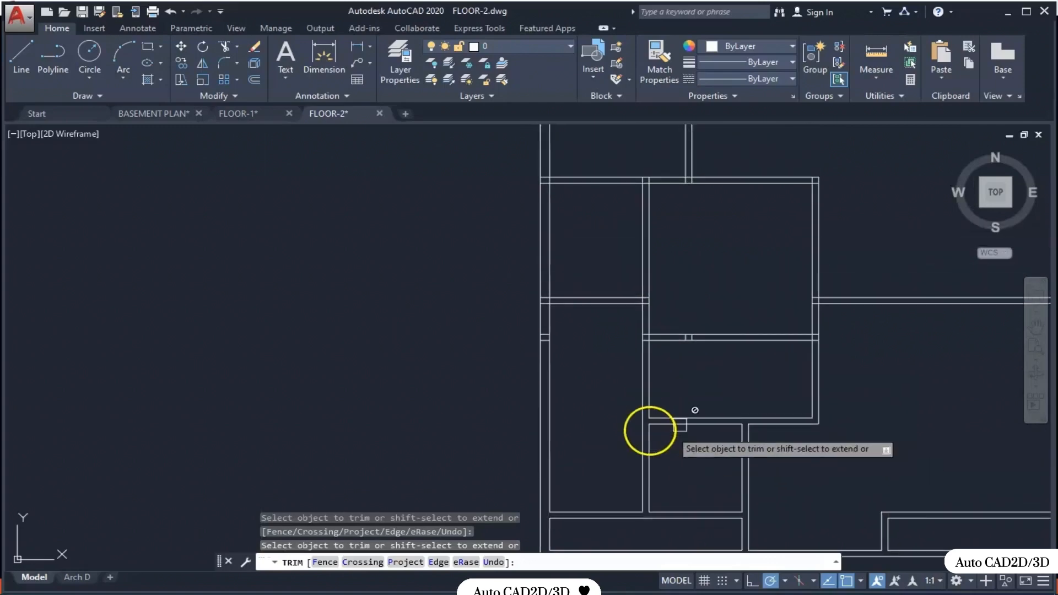
# - Erase the short leftover vertical lines inside the horizontal wall below the large central room
pyautogui.scroll(6, 679, 425)
pyautogui.press('Escape')
pyautogui.click(680, 224)
pyautogui.click(762, 328)
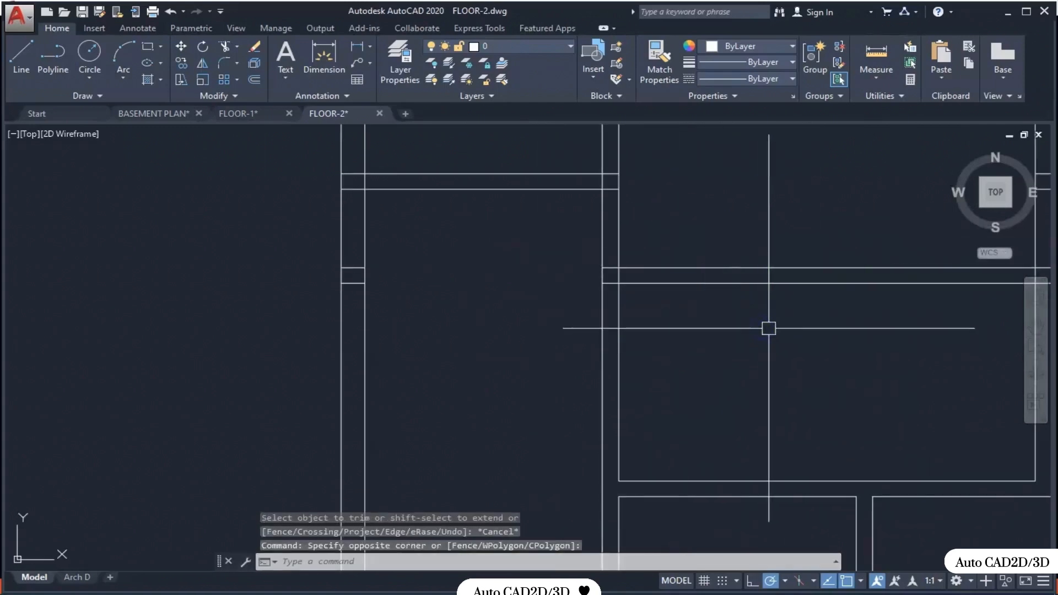
pyautogui.press('Delete')
# - Trim the junction where the central room's lower wall meets its left wall, removing the crossing stubs and opening the wall line
pyautogui.moveTo(663, 309); pyautogui.dragTo(720, 388, button='middle')
pyautogui.press('Return')
pyautogui.press('Return')
pyautogui.scroll(3, 679, 341)
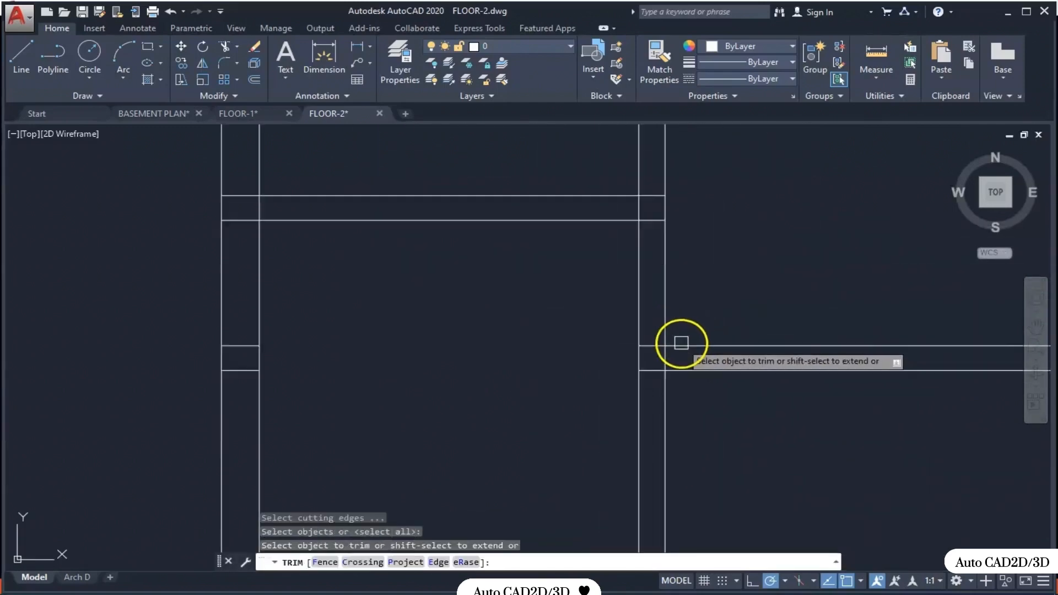
pyautogui.click(675, 369)
pyautogui.click(626, 370)
pyautogui.click(616, 316)
pyautogui.click(596, 437)
pyautogui.scroll(-5, 649, 432)
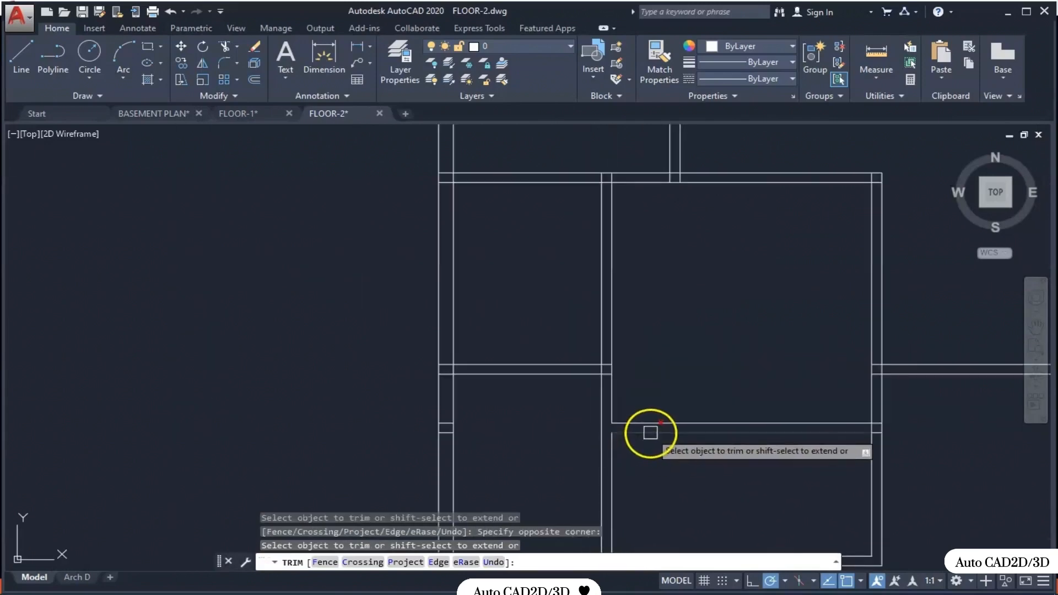
# - Trim the junction of the left exterior wall and the dividing wall left of the central room, opening the exterior wall's inner line
pyautogui.scroll(4, 515, 439)
pyautogui.click(556, 204)
pyautogui.click(540, 259)
pyautogui.scroll(5, 557, 242)
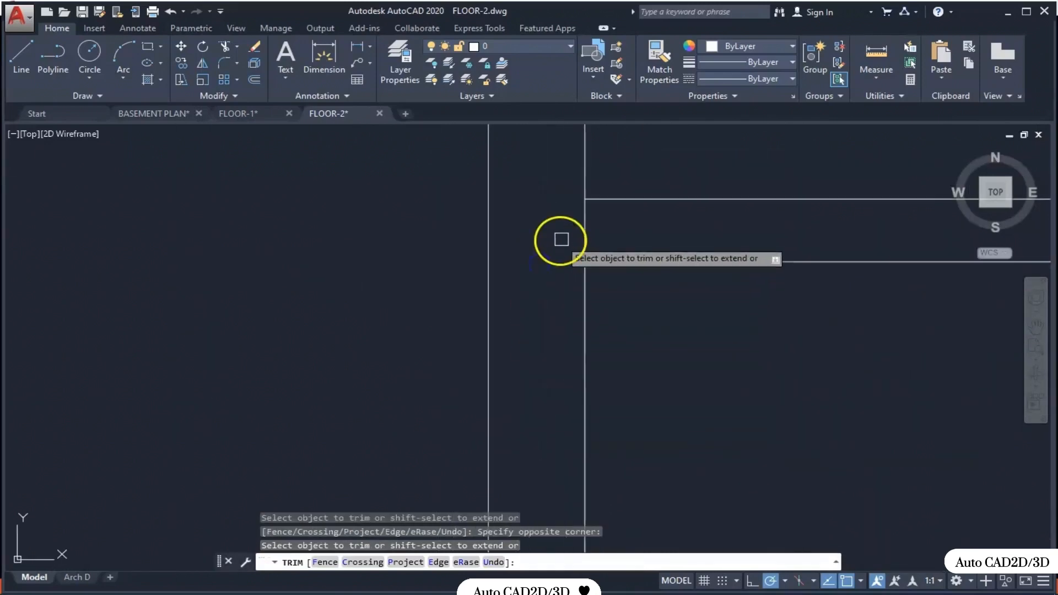
pyautogui.click(626, 229)
pyautogui.click(569, 235)
# - Trim the dividing wall's right end at the central room's left wall, removing the stubs and opening the facing wall line
pyautogui.scroll(-9, 554, 271)
pyautogui.scroll(6, 710, 281)
pyautogui.click(754, 256)
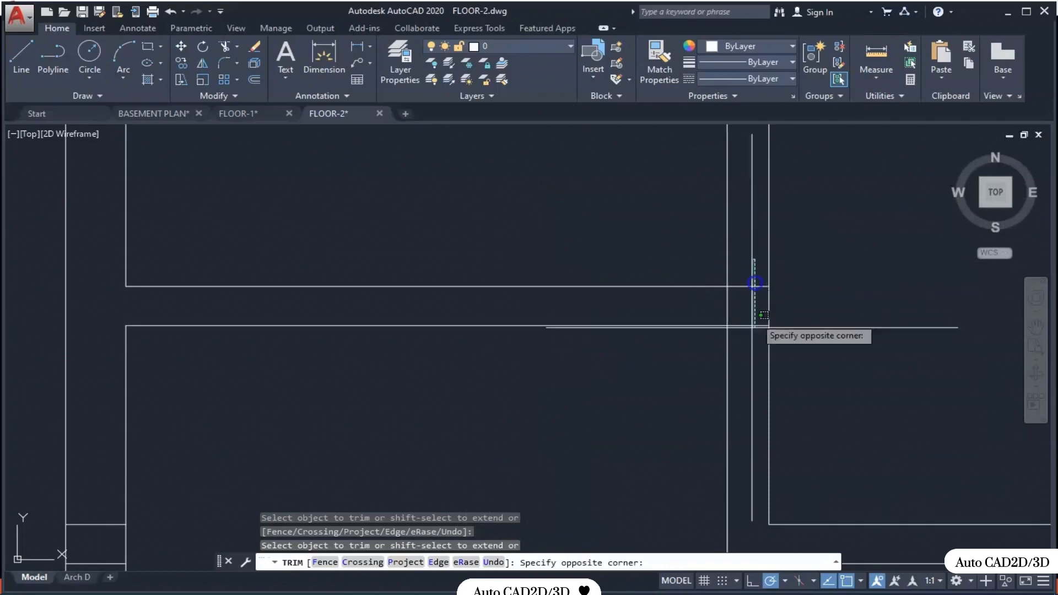
pyautogui.click(744, 350)
pyautogui.click(742, 309)
pyautogui.click(691, 296)
pyautogui.scroll(-8, 682, 336)
# - Trim the junction where the long horizontal wall on the right meets the central room's right wall
pyautogui.scroll(7, 819, 355)
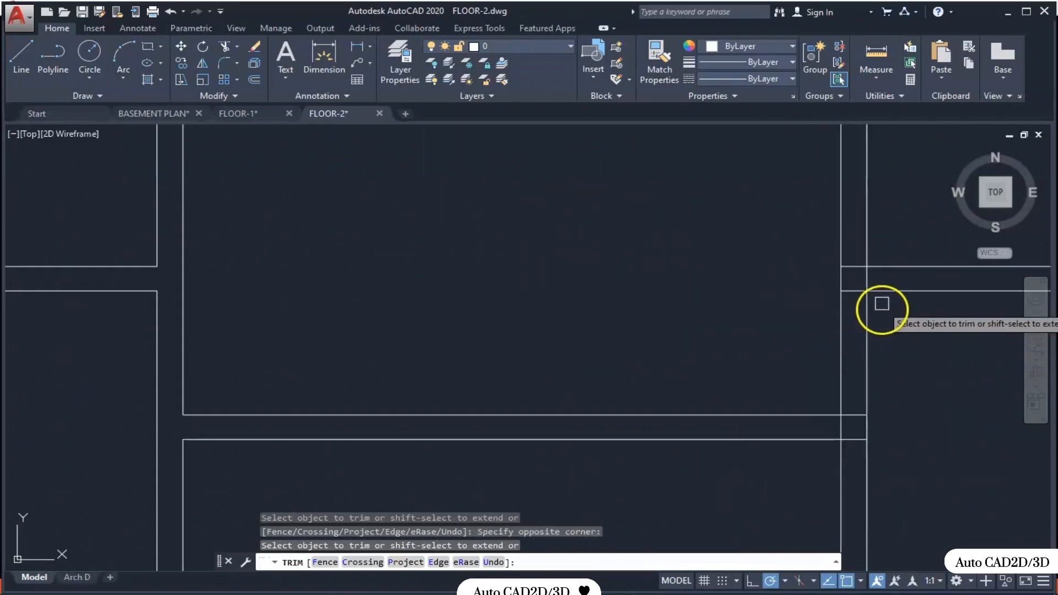
pyautogui.click(727, 279)
pyautogui.click(617, 288)
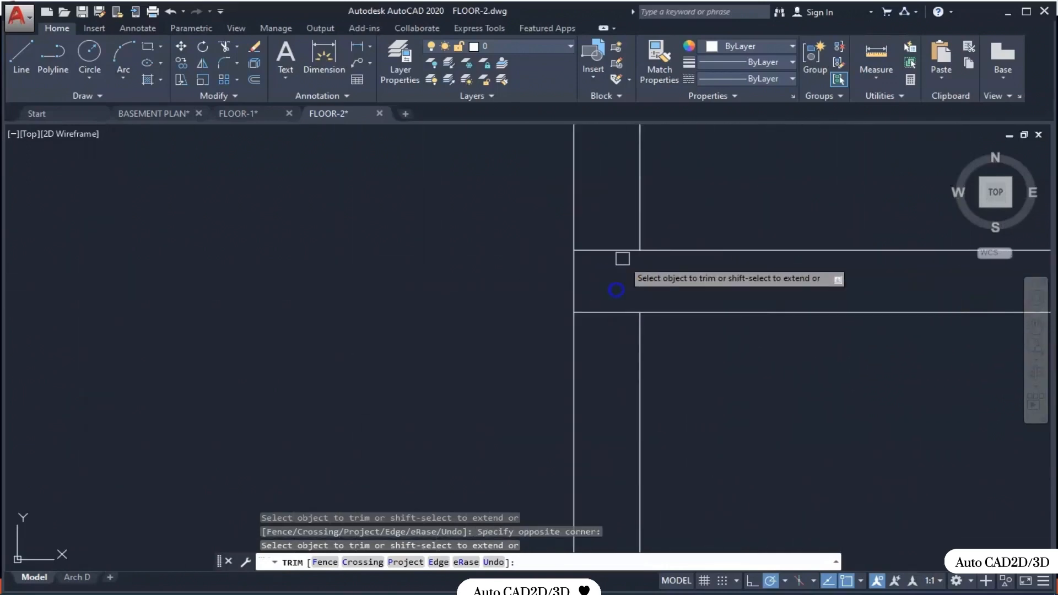
pyautogui.click(624, 230)
pyautogui.click(623, 359)
# - Trim the right end of the central room's lower wall where it joins the room's right wall
pyautogui.scroll(-10, 633, 275)
pyautogui.scroll(4, 711, 259)
pyautogui.scroll(6, 622, 347)
pyautogui.click(628, 333)
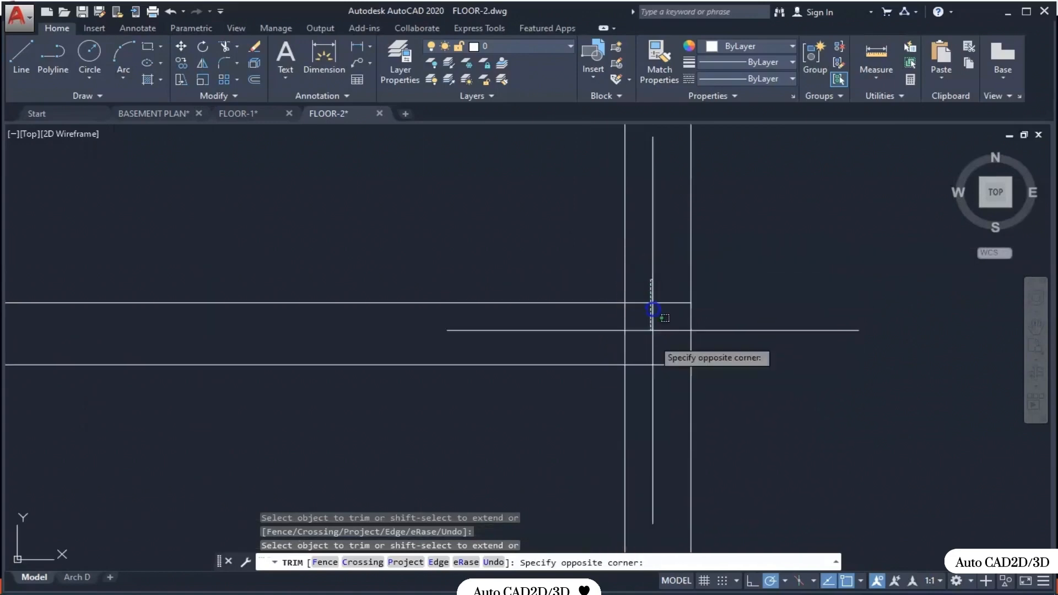
pyautogui.click(652, 336)
pyautogui.scroll(-4, 634, 337)
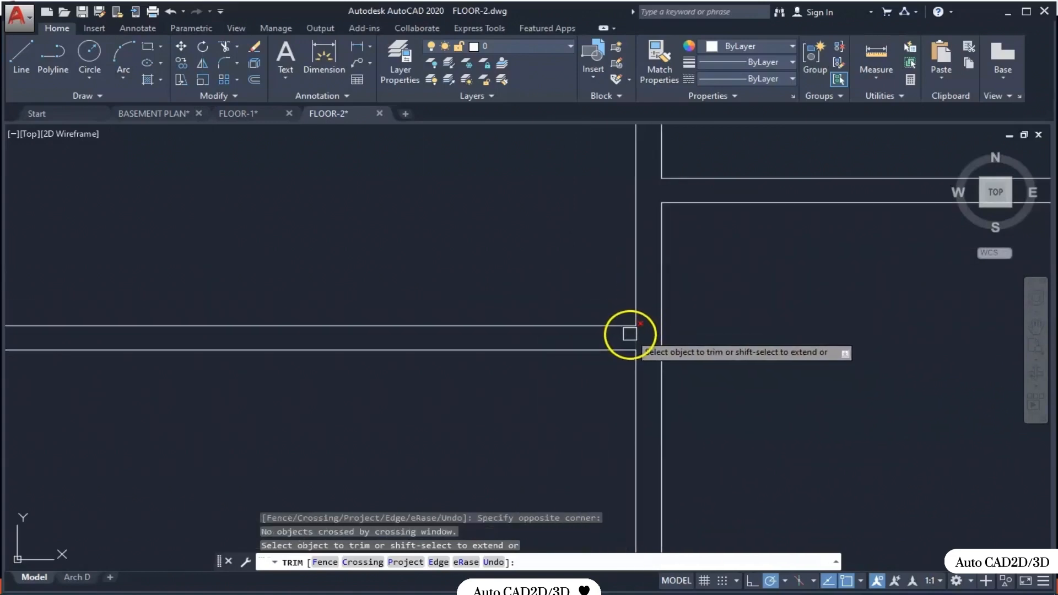
# - Trim the lower end of the top-left room's right wall and open the upper line of the horizontal wall it meets
pyautogui.scroll(-5, 688, 399)
pyautogui.scroll(5, 634, 265)
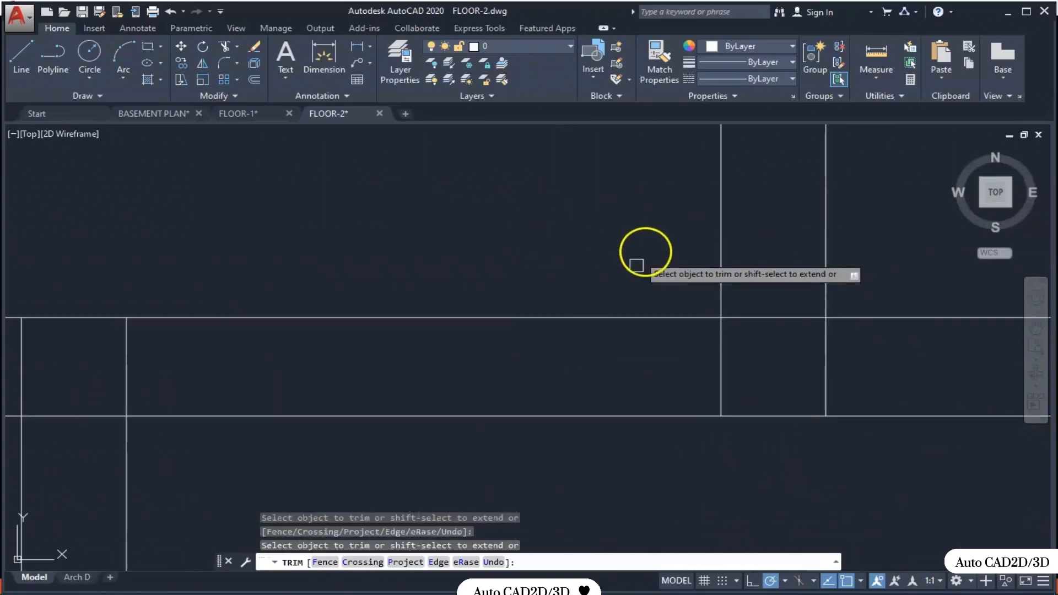
pyautogui.click(863, 354)
pyautogui.click(669, 368)
pyautogui.click(770, 291)
pyautogui.click(749, 344)
# - Trim the upper end of the central room's left wall and open the lower line of the horizontal wall it meets
pyautogui.scroll(-3, 793, 368)
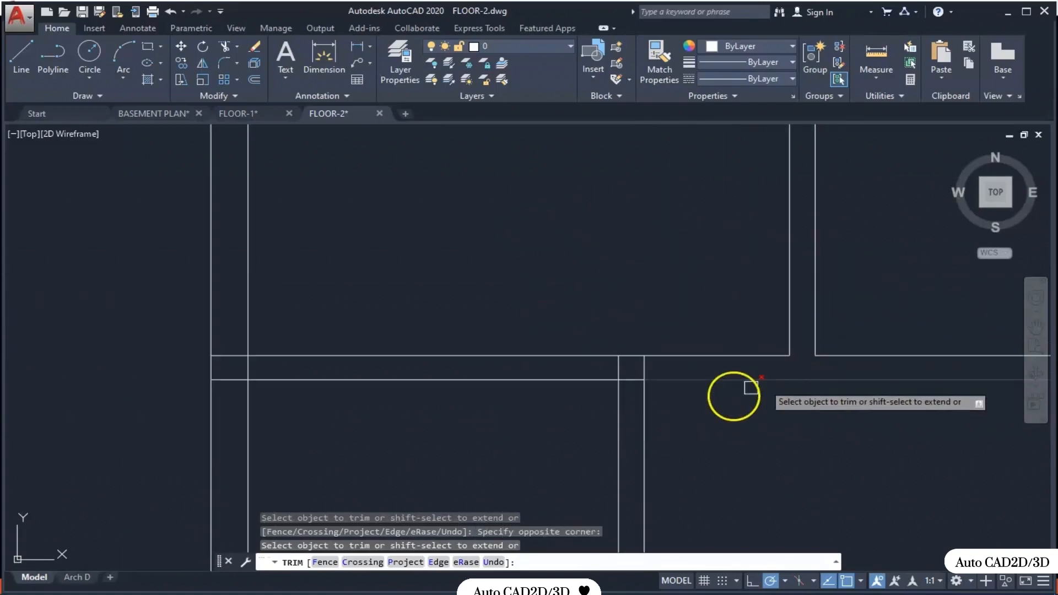
pyautogui.scroll(3, 595, 386)
pyautogui.click(824, 295)
pyautogui.click(664, 329)
pyautogui.click(725, 317)
pyautogui.click(731, 382)
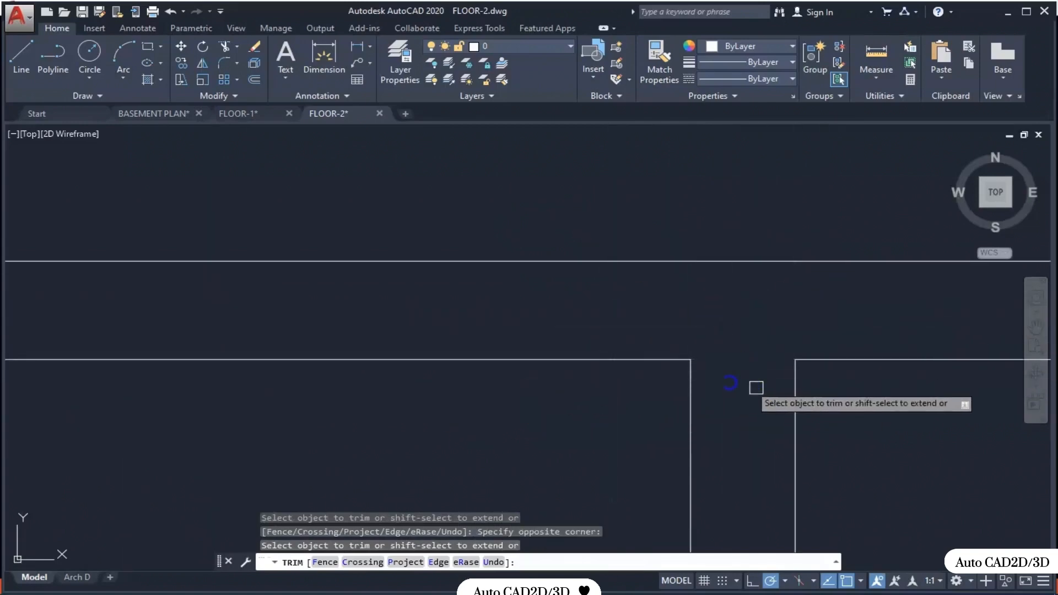
# - Trim the junction of the left exterior wall and the horizontal wall under the top-left room, opening the exterior wall's inner line
pyautogui.scroll(-3, 809, 368)
pyautogui.scroll(3, 369, 362)
pyautogui.click(452, 251)
pyautogui.click(395, 398)
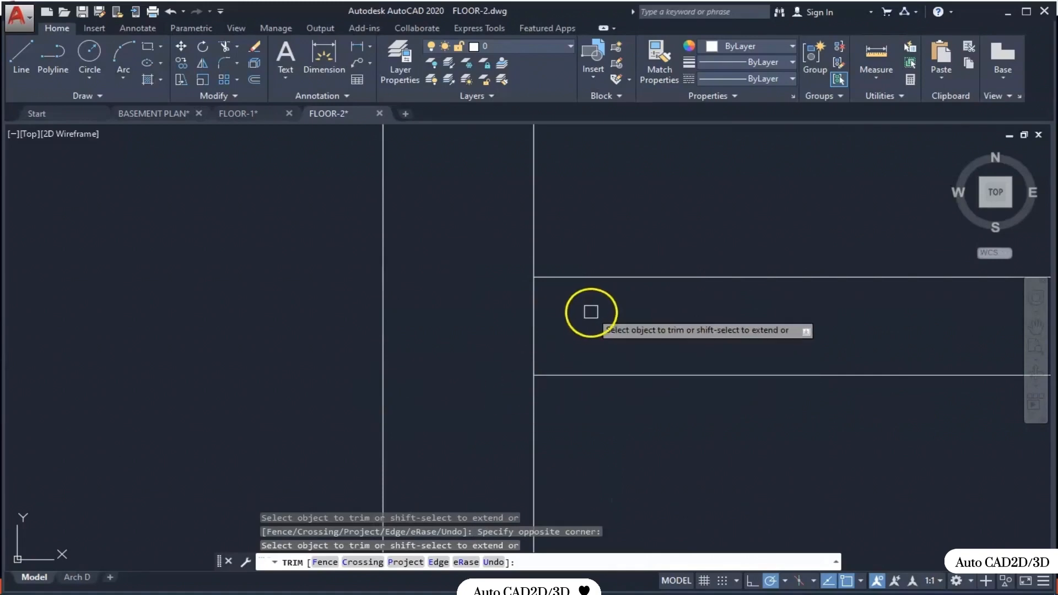
pyautogui.click(590, 312)
pyautogui.click(477, 328)
# - Trim the overlapping inner line ends at the central room's upper-right corner
pyautogui.scroll(-3, 708, 373)
pyautogui.scroll(5, 638, 345)
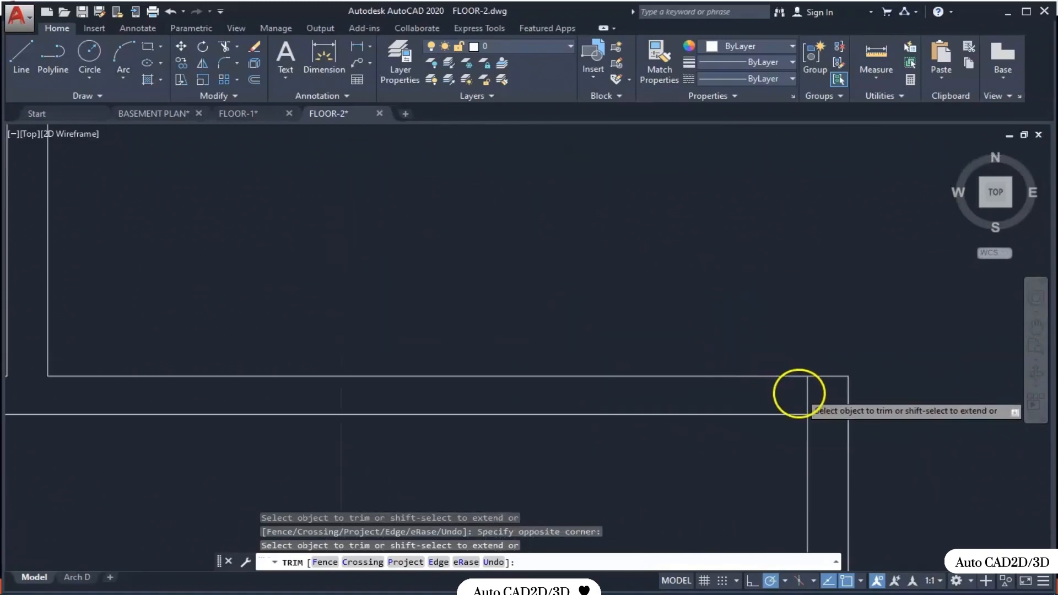
pyautogui.scroll(2, 799, 393)
pyautogui.click(820, 406)
pyautogui.click(880, 413)
pyautogui.click(881, 499)
pyautogui.scroll(-7, 743, 277)
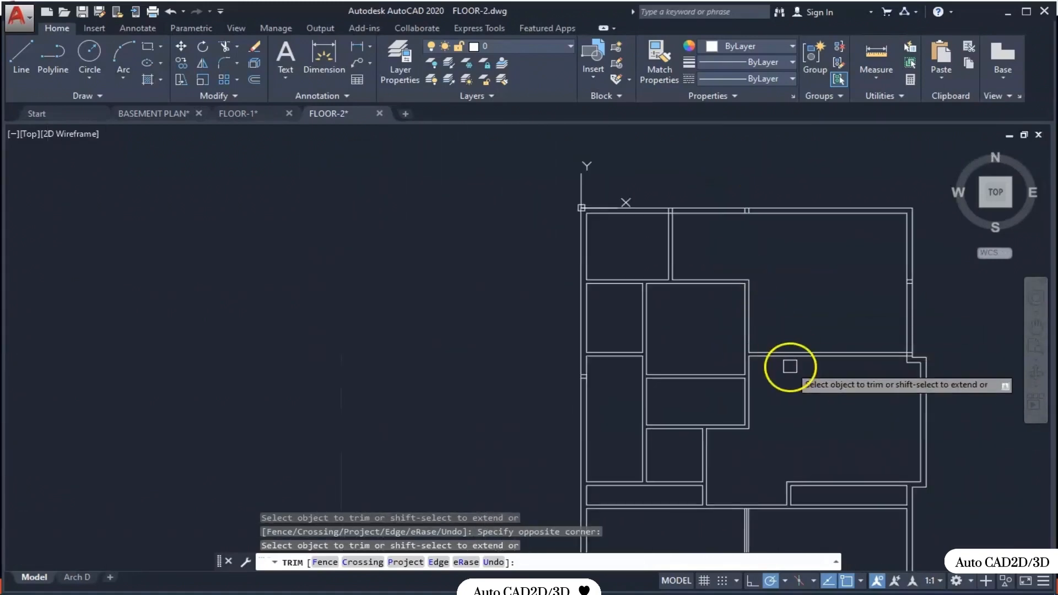
# - Trim the upper end of the top-left room's right wall and open the upper exterior wall's inner line there
pyautogui.scroll(6, 619, 231)
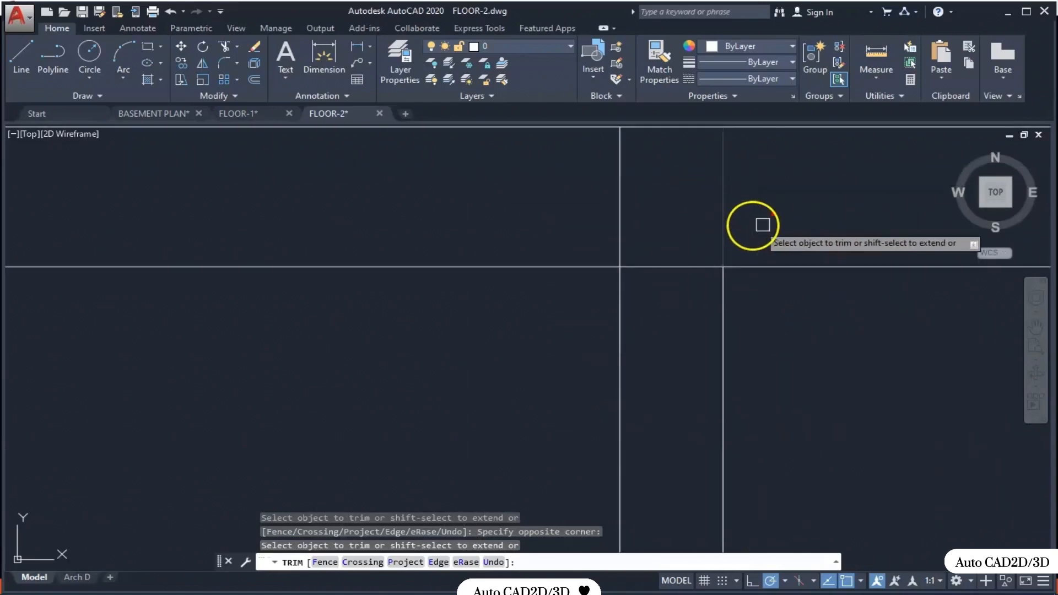
pyautogui.click(775, 197)
pyautogui.click(601, 214)
pyautogui.click(673, 208)
pyautogui.click(663, 336)
pyautogui.scroll(-7, 634, 284)
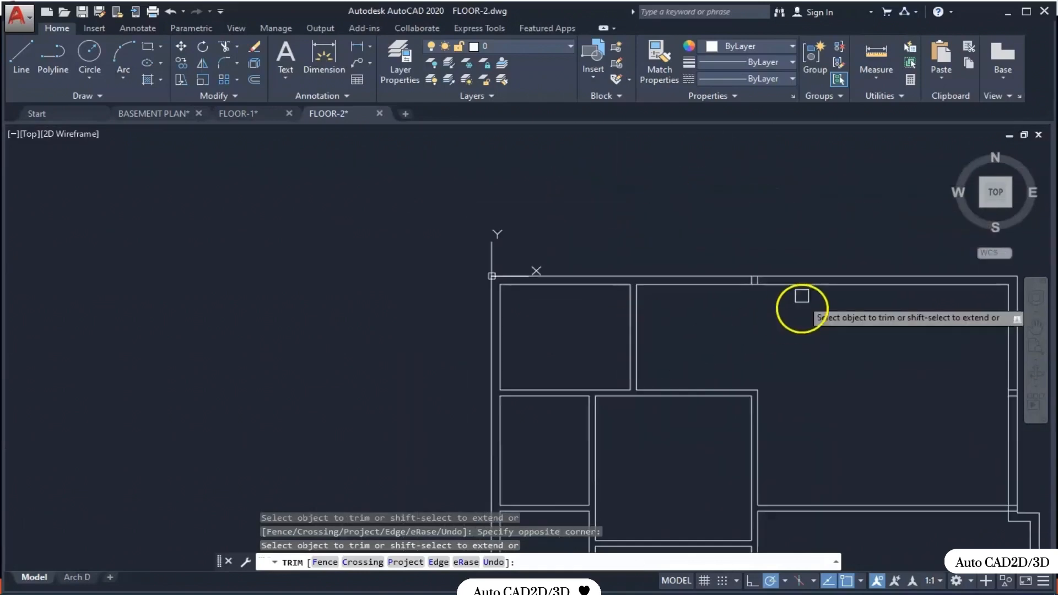
# - Trim the upper-right room's lower wall where it overruns the right exterior wall and open that wall's inner line at the junction
pyautogui.scroll(2, 802, 296)
pyautogui.scroll(-4, 685, 264)
pyautogui.scroll(7, 873, 432)
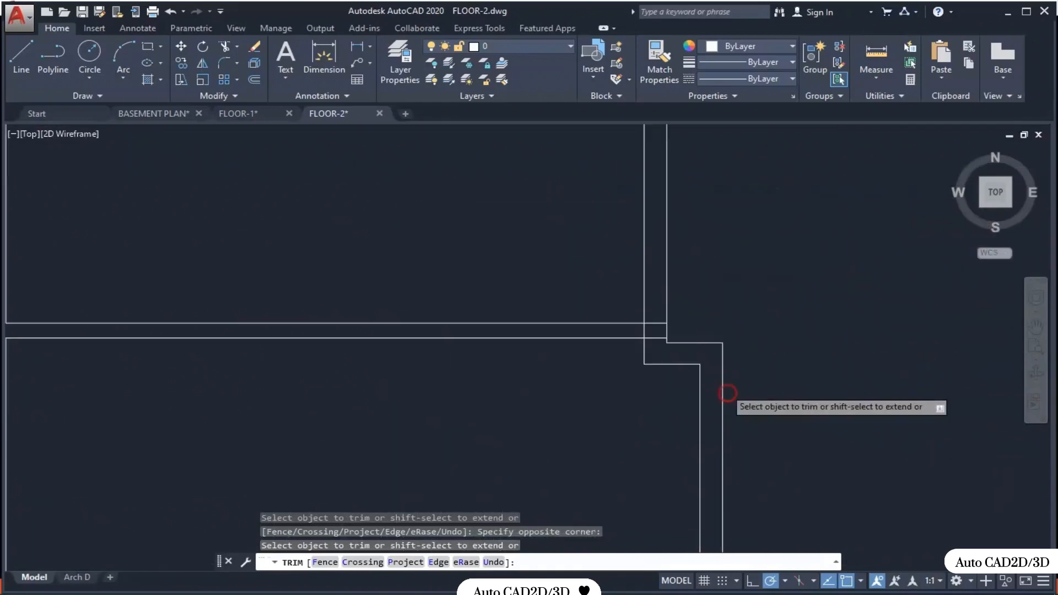
pyautogui.scroll(2, 727, 393)
pyautogui.click(616, 278)
pyautogui.click(614, 317)
pyautogui.scroll(4, 609, 309)
pyautogui.click(609, 280)
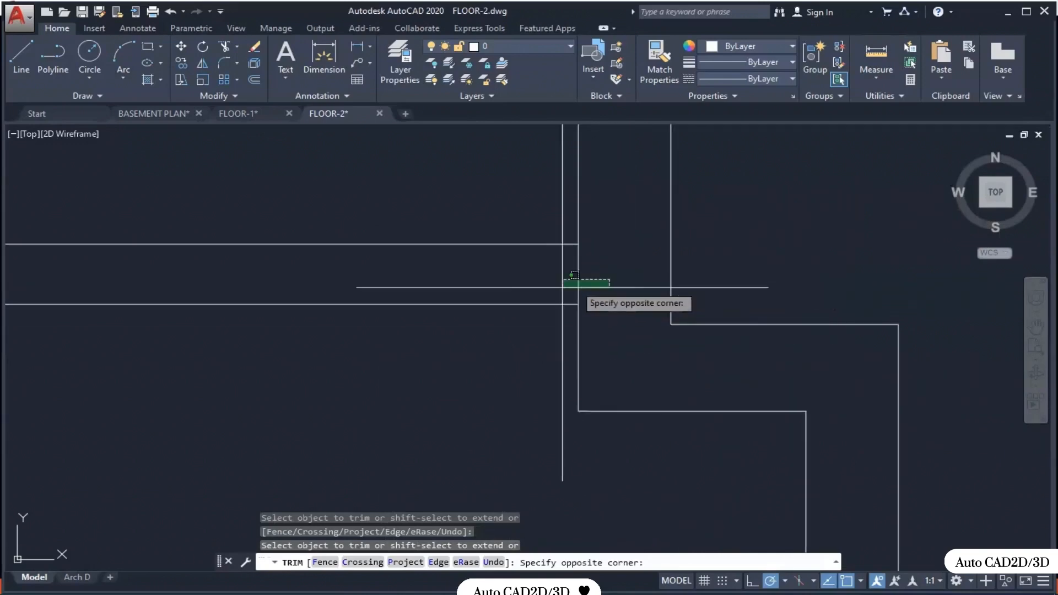
pyautogui.click(574, 275)
pyautogui.scroll(-6, 739, 250)
pyautogui.scroll(-2, 661, 386)
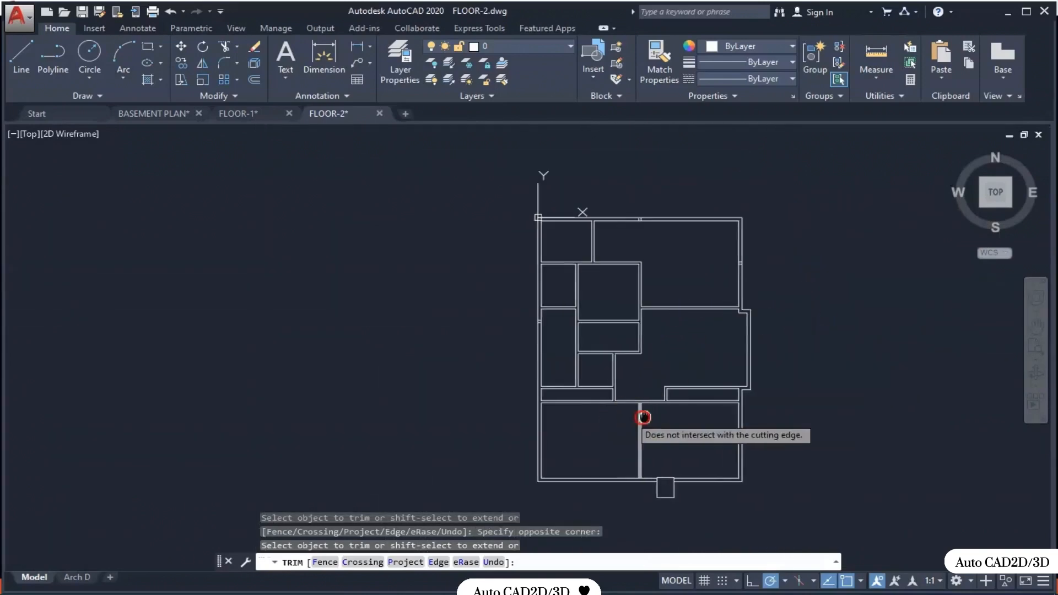
pyautogui.scroll(2, 617, 364)
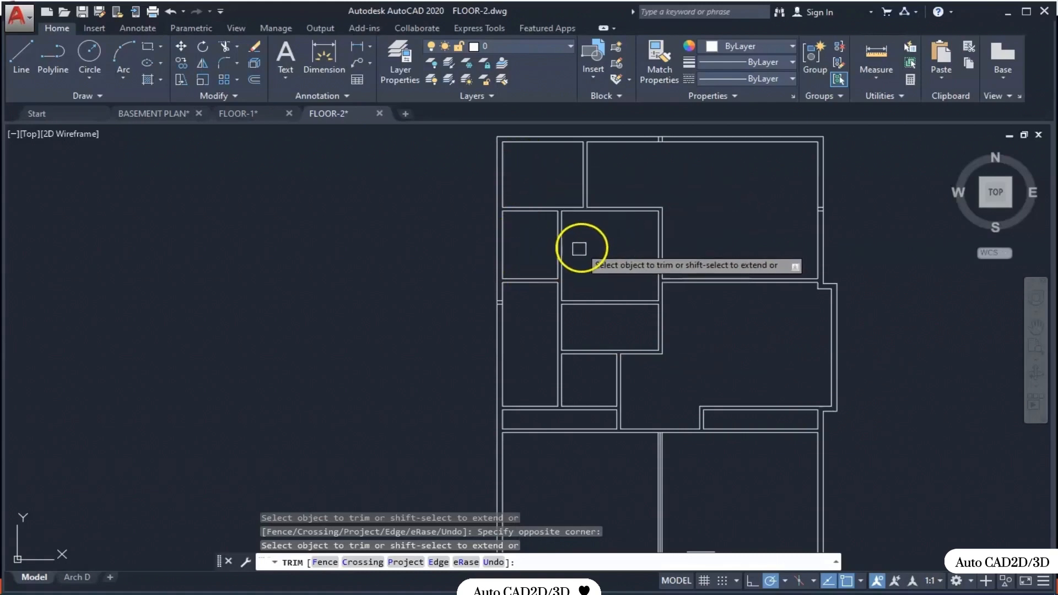
pyautogui.scroll(2, 579, 248)
pyautogui.press('Escape')
# - Move the two-line wall between the left-side rooms down to align with the central room's lower wall
pyautogui.click(517, 267)
pyautogui.click(489, 334)
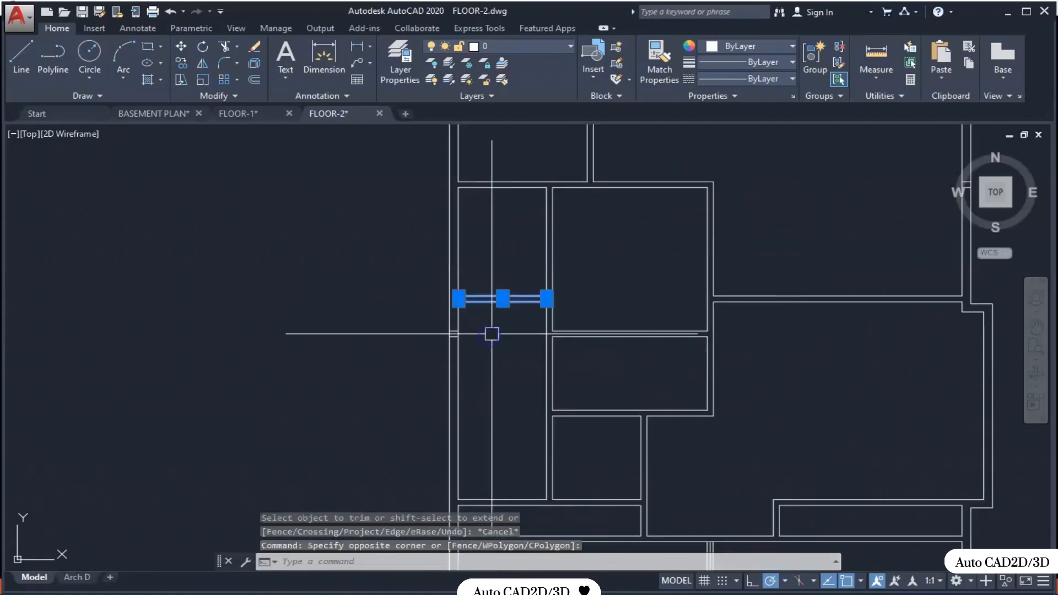
pyautogui.scroll(4, 527, 307)
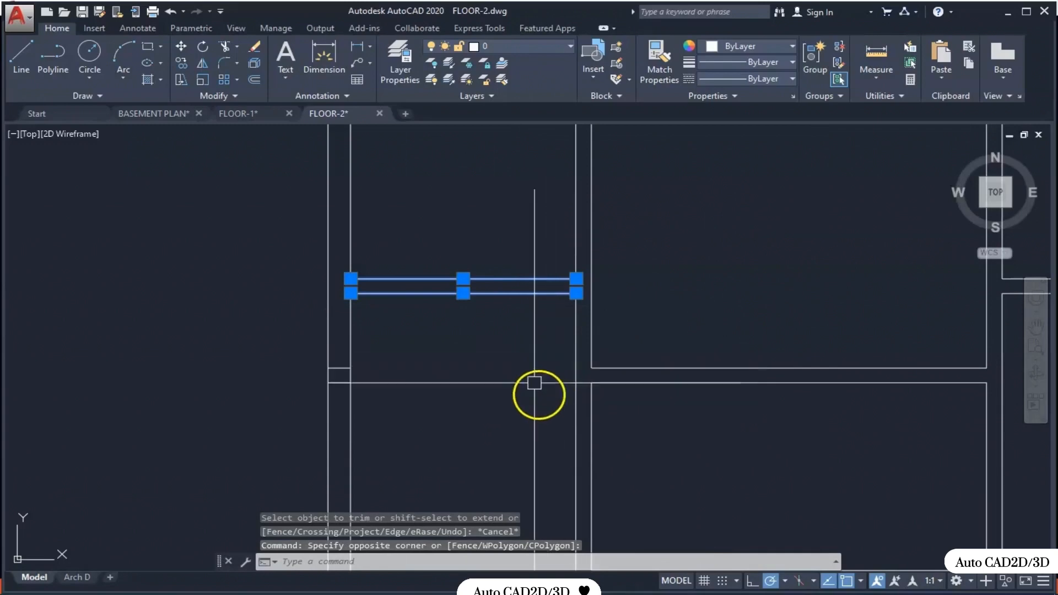
pyautogui.press('Return')
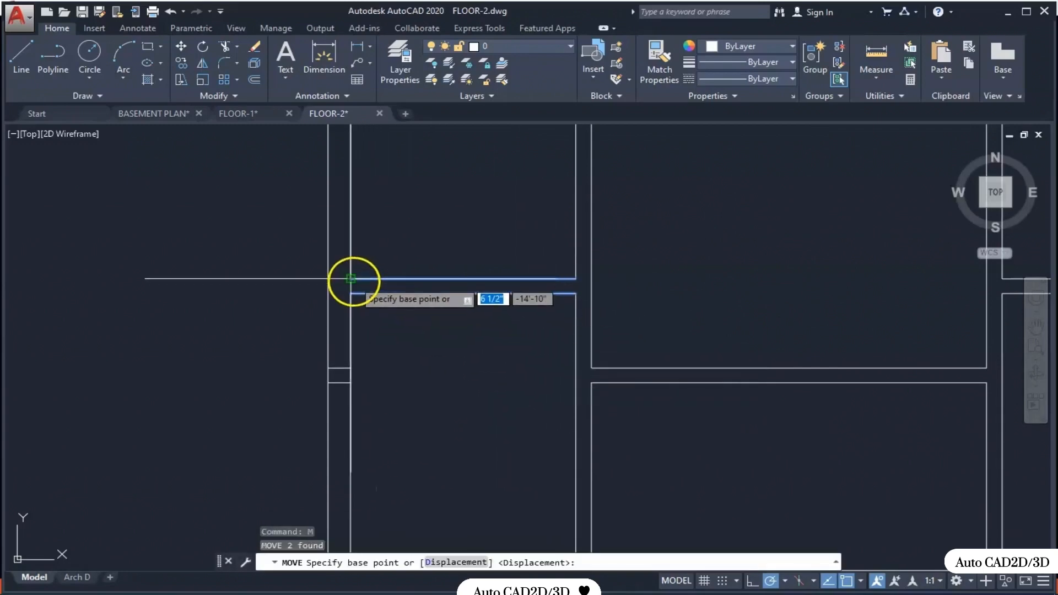
pyautogui.click(352, 285)
pyautogui.click(351, 365)
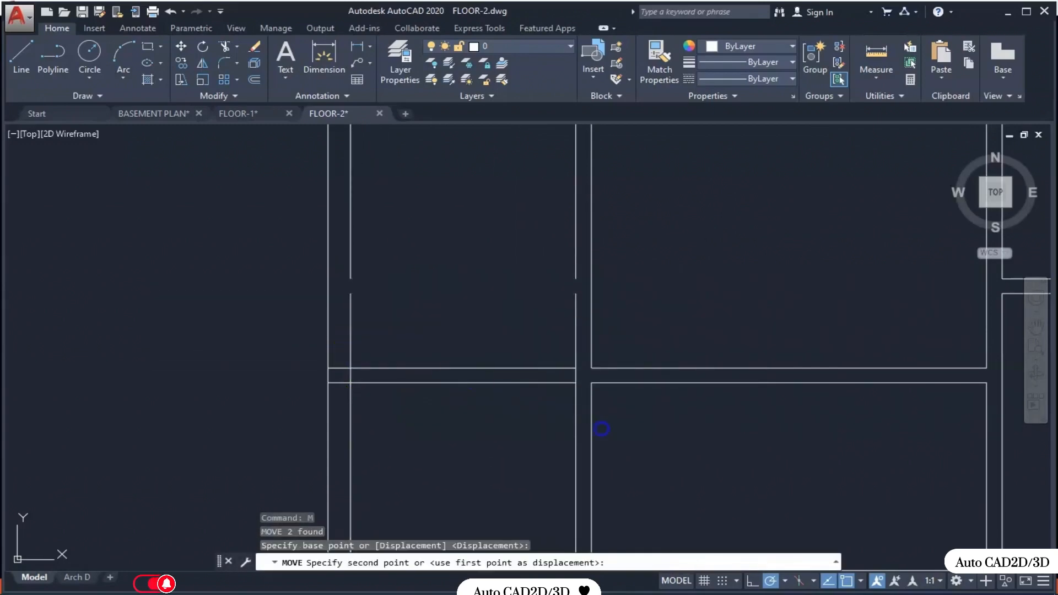
pyautogui.press('Escape')
# - Join the two segments of the left exterior wall's inner line across the gap left by the moved wall
pyautogui.scroll(2, 532, 286)
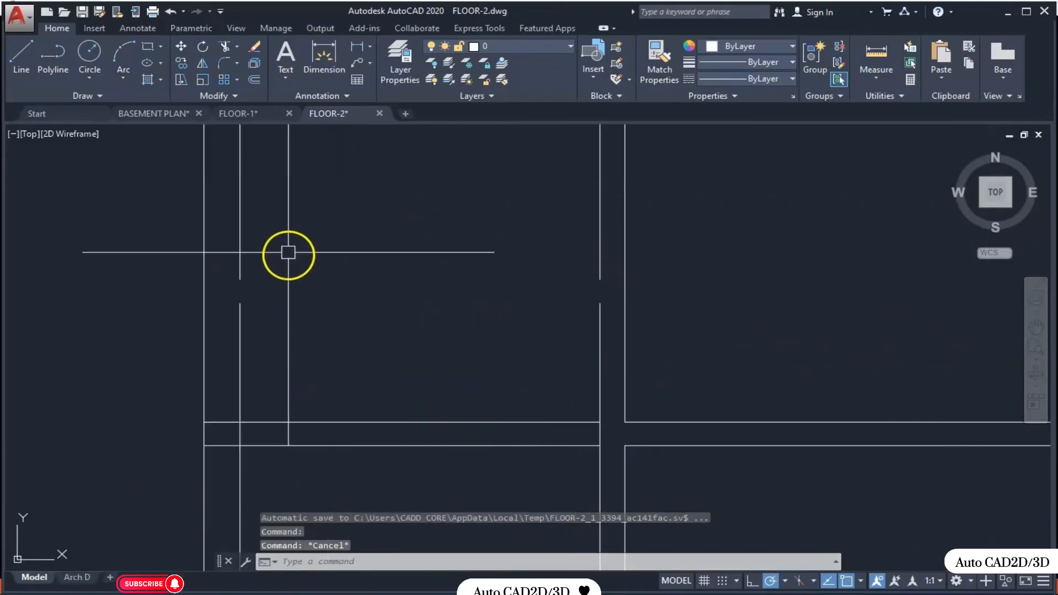
pyautogui.click(287, 249)
pyautogui.click(236, 313)
pyautogui.write('J')
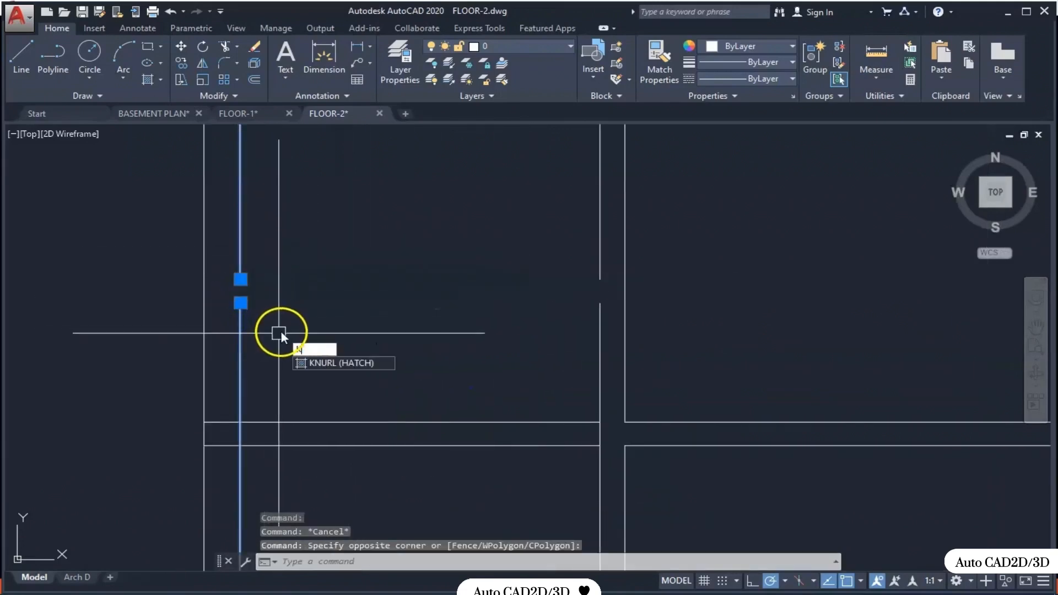
pyautogui.press('Return')
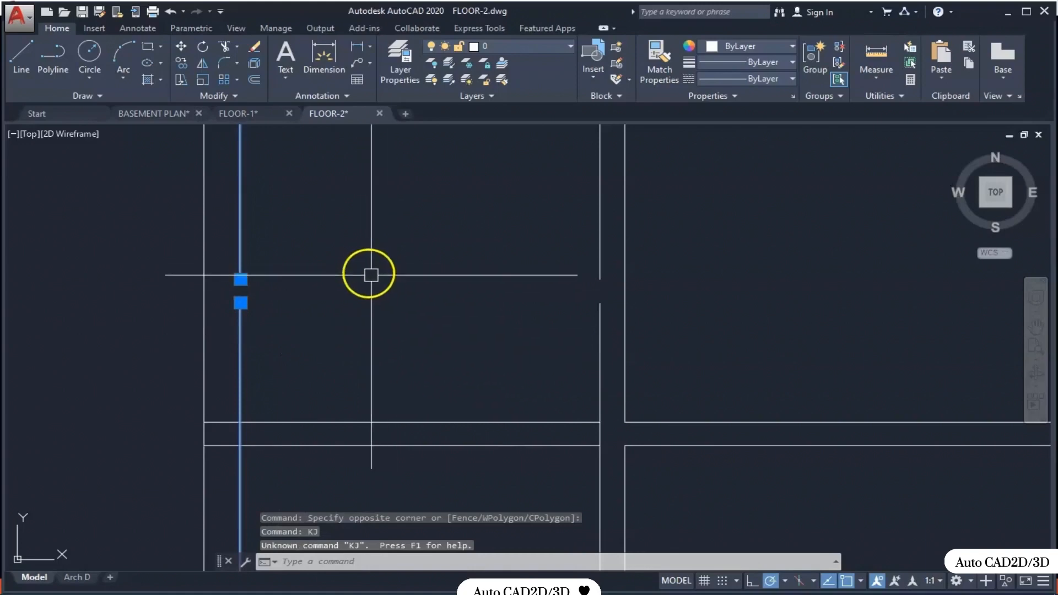
pyautogui.write('J')
pyautogui.press('Return')
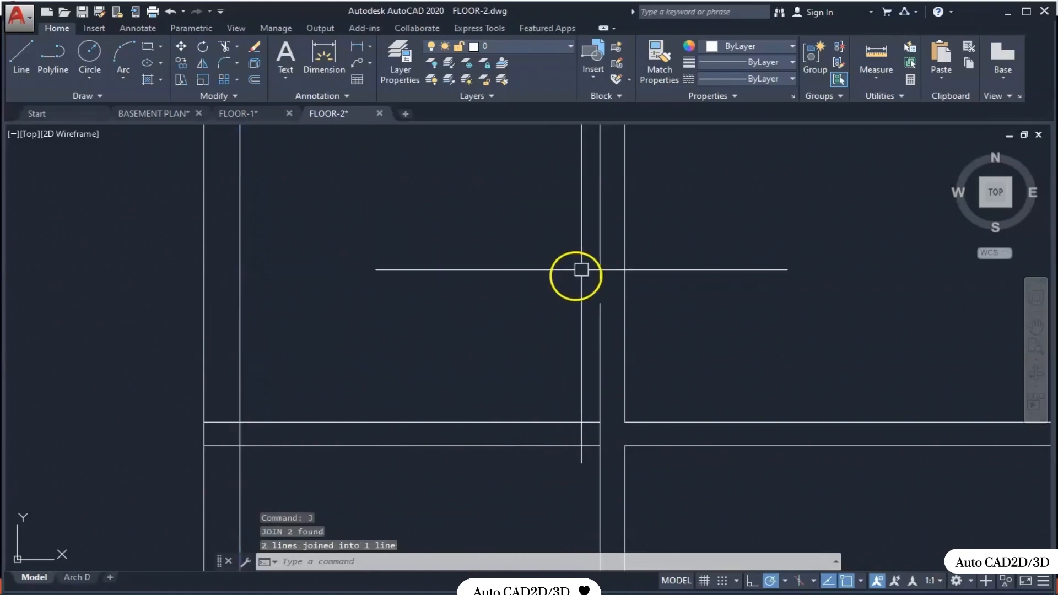
pyautogui.click(624, 270)
pyautogui.click(560, 318)
pyautogui.press('Escape')
pyautogui.click(601, 273)
pyautogui.press('Escape')
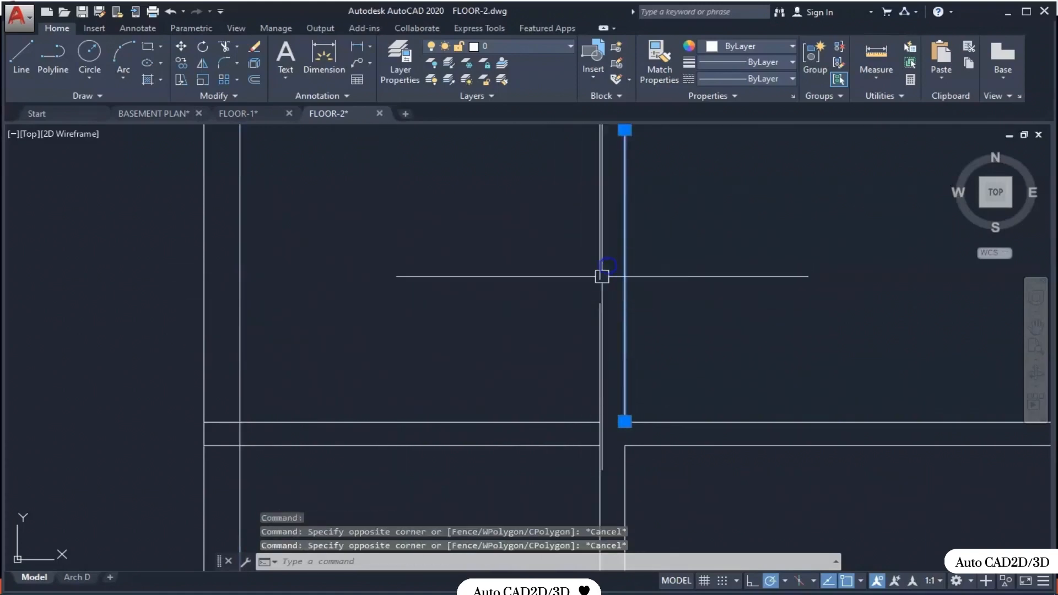
pyautogui.press('Escape')
# - Join the two segments of the left line of the central room's left wall into one line
pyautogui.click(610, 270)
pyautogui.click(550, 317)
pyautogui.write('J')
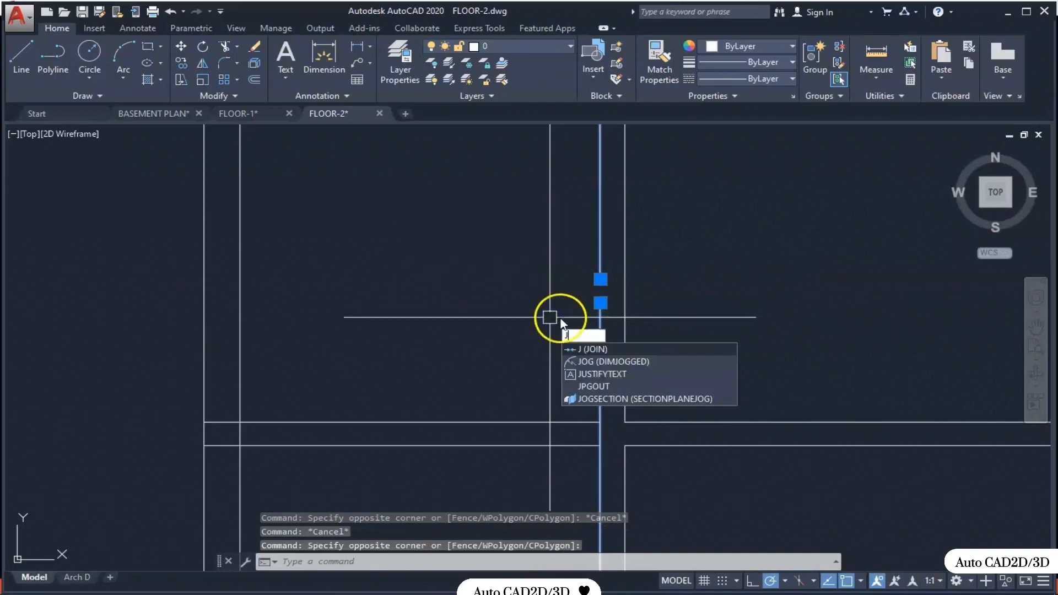
pyautogui.press('Return')
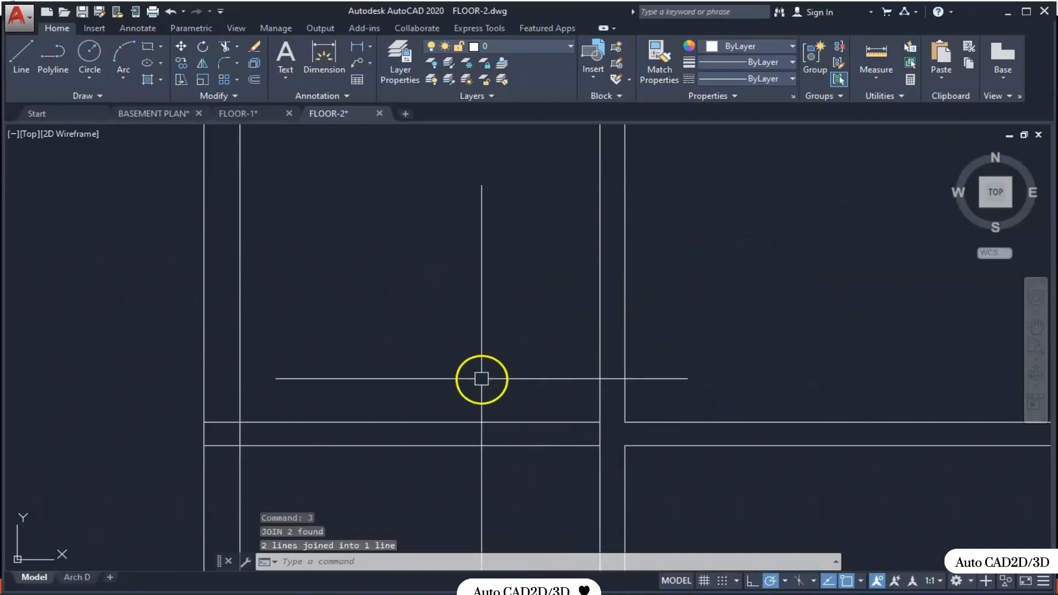
# - Trim the left line of the central room's left wall where the moved horizontal wall meets it
pyautogui.scroll(2, 590, 441)
pyautogui.write('TR')
pyautogui.press('Return')
pyautogui.press('Return')
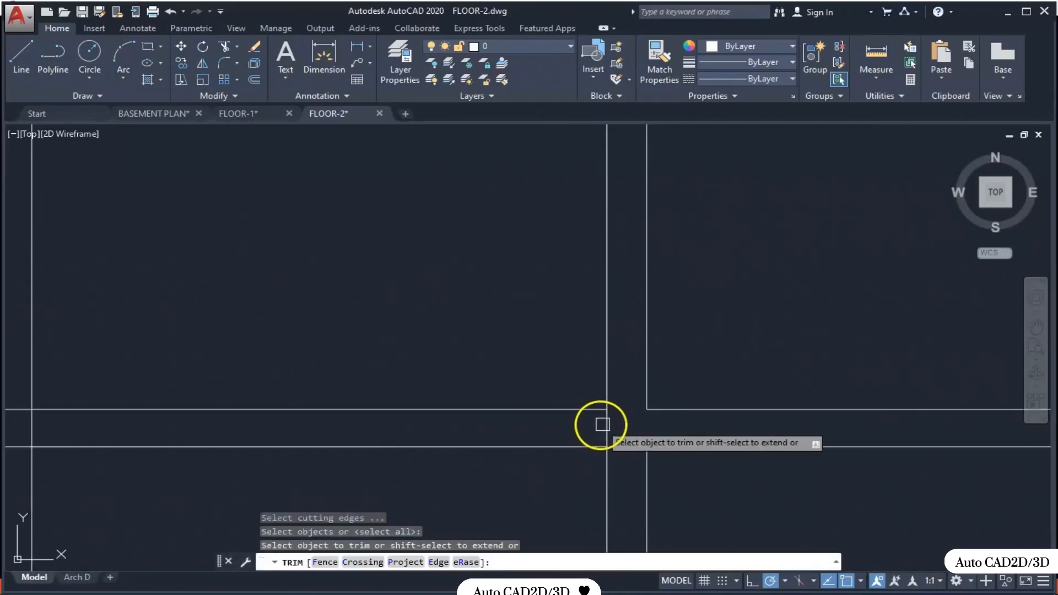
pyautogui.click(605, 425)
pyautogui.scroll(-2, 740, 427)
pyautogui.scroll(2, 431, 432)
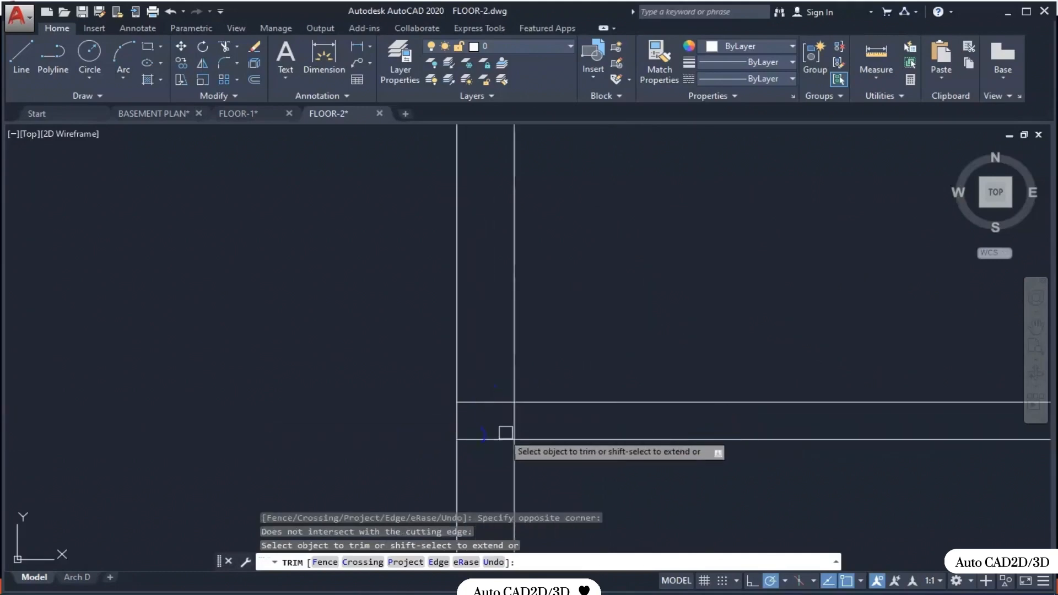
pyautogui.click(504, 423)
pyautogui.click(488, 439)
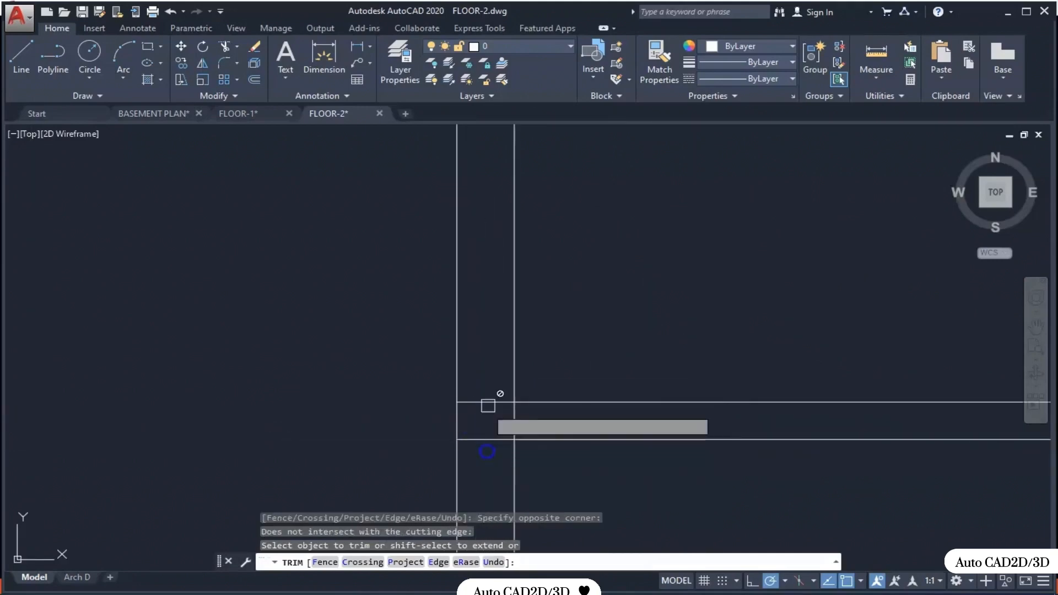
pyautogui.click(499, 380)
pyautogui.click(488, 450)
pyautogui.press('Escape')
# - Trim the left exterior wall's inner line between the two lines of the moved wall
pyautogui.write('TR')
pyautogui.press('Return')
pyautogui.press('Return')
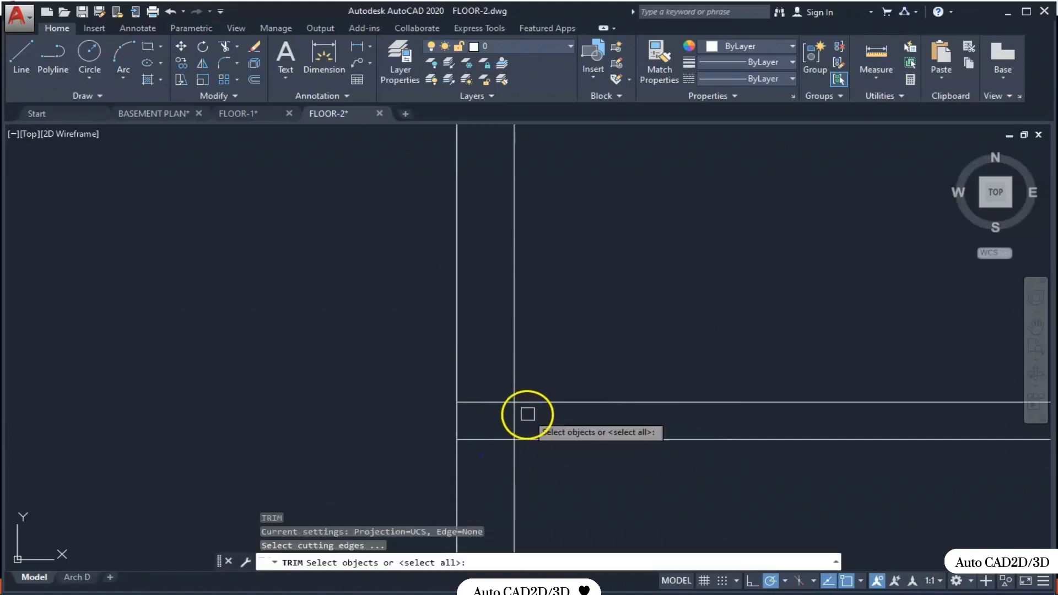
pyautogui.click(531, 414)
pyautogui.click(487, 426)
pyautogui.click(485, 381)
pyautogui.click(483, 448)
pyautogui.press('Escape')
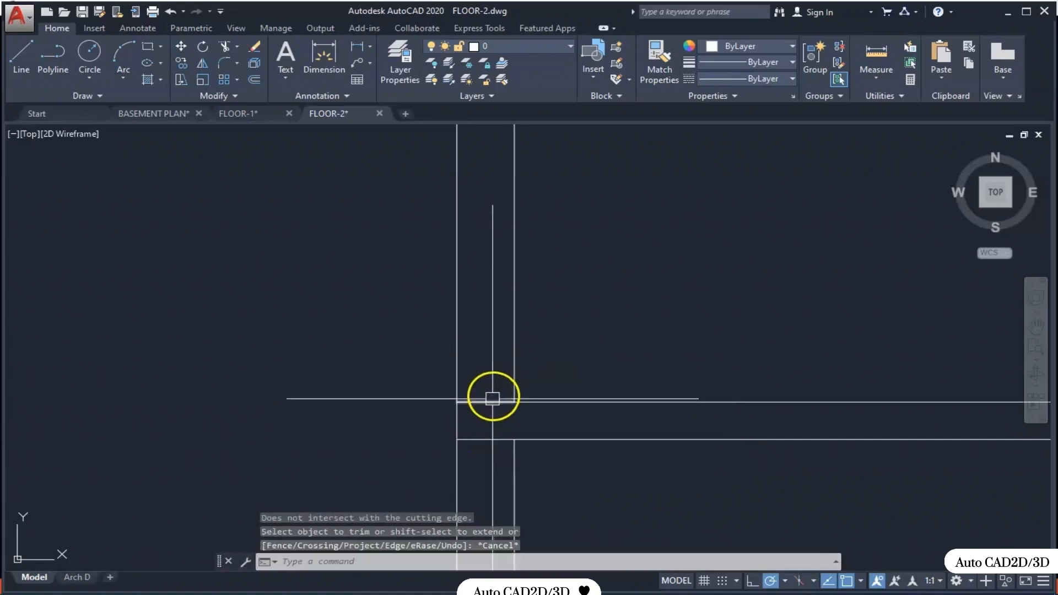
# - Erase the two short leftover lines crossing the left exterior wall at the moved wall
pyautogui.scroll(1, 490, 409)
pyautogui.click(488, 401)
pyautogui.press('Escape')
pyautogui.click(494, 362)
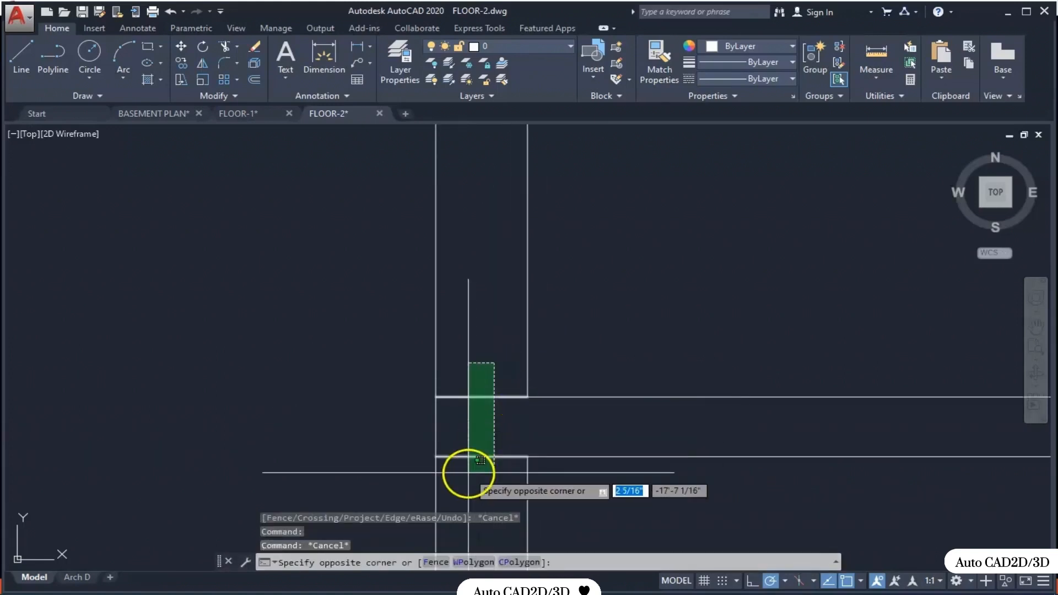
pyautogui.click(468, 472)
pyautogui.scroll(1, 503, 433)
pyautogui.moveTo(503, 432); pyautogui.dragTo(497, 349, button='middle')
pyautogui.scroll(1, 497, 349)
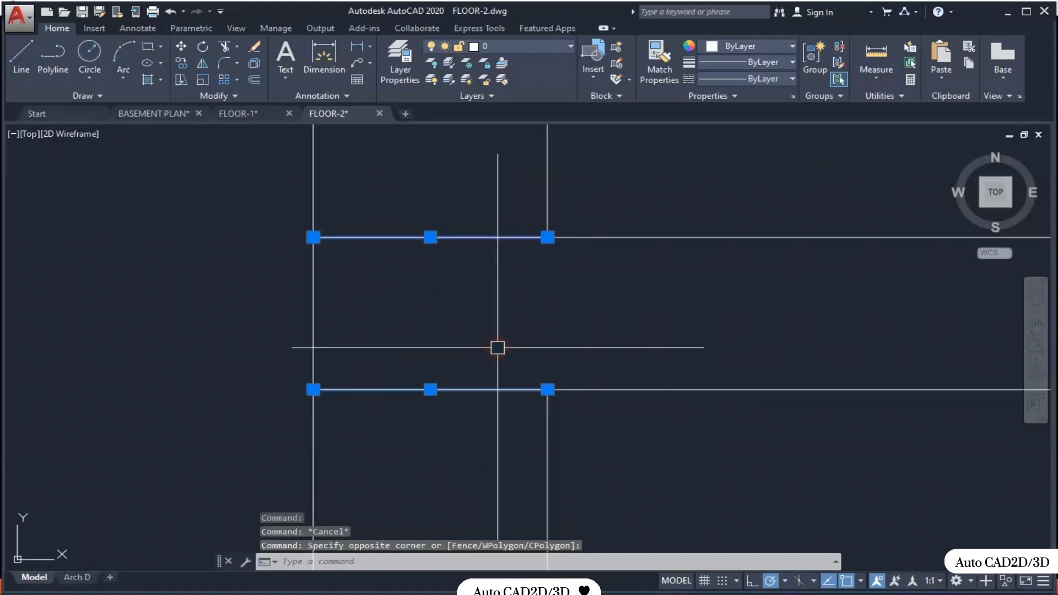
pyautogui.press('Delete')
# - Inspect the wall layout of the whole floor plan for remaining stray lines
pyautogui.scroll(-3, 504, 347)
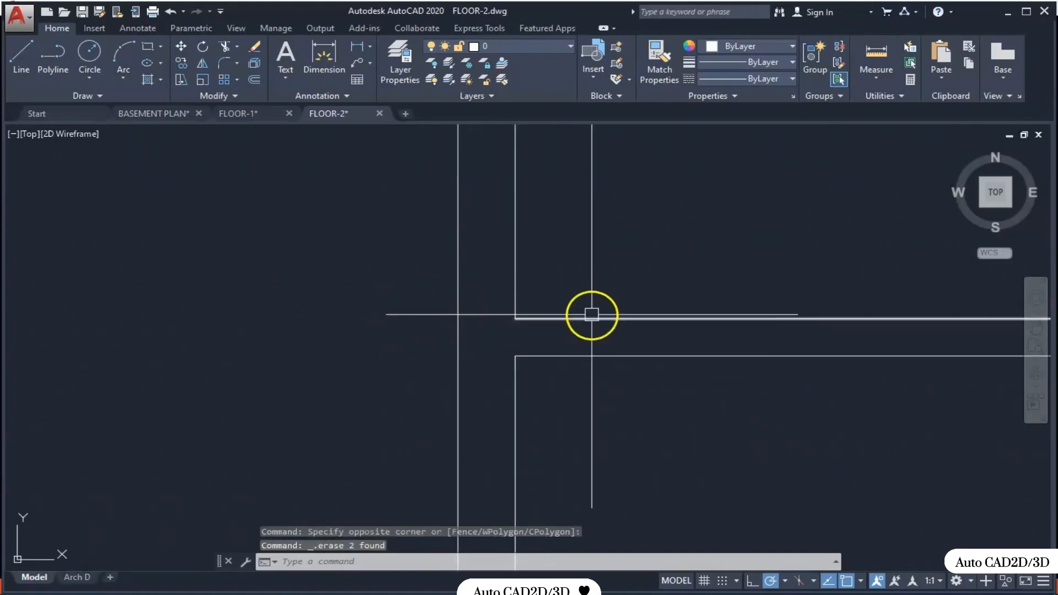
pyautogui.scroll(-2, 607, 345)
pyautogui.scroll(-2, 671, 372)
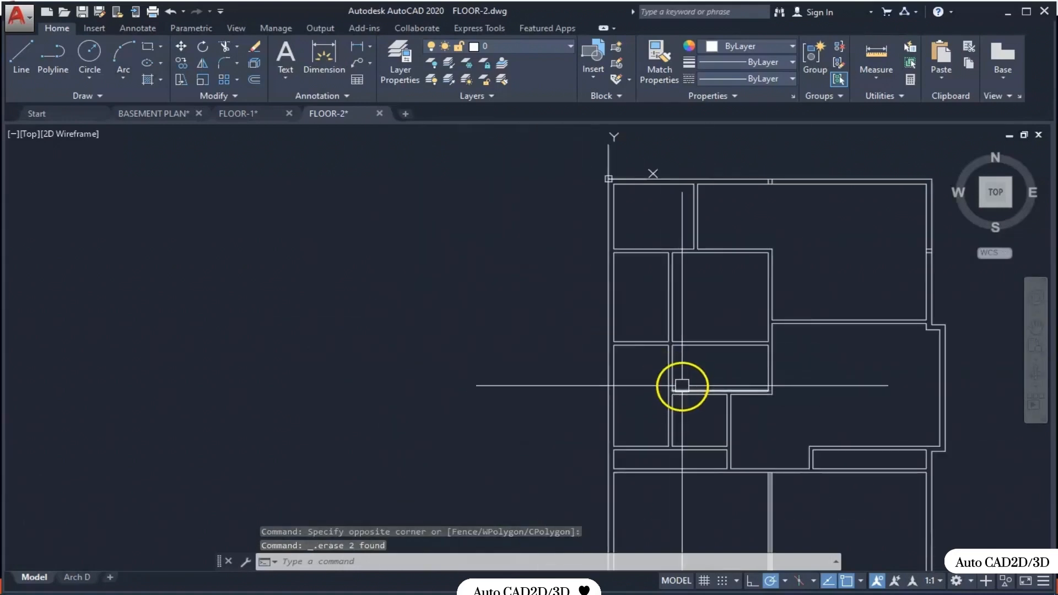
pyautogui.scroll(2, 680, 382)
pyautogui.moveTo(779, 378); pyautogui.dragTo(729, 374, button='middle')
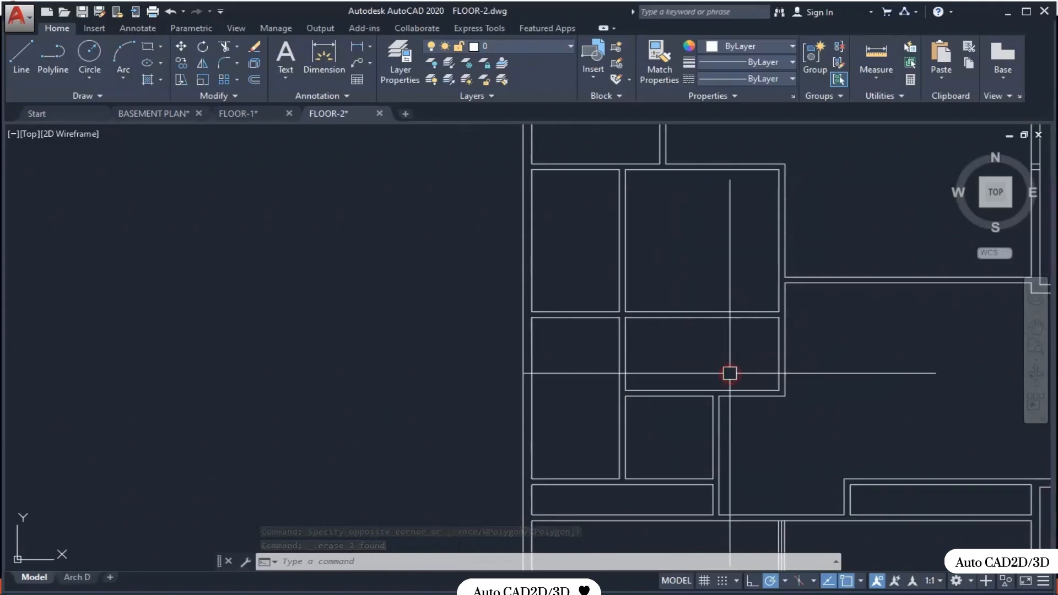
pyautogui.scroll(-2, 729, 368)
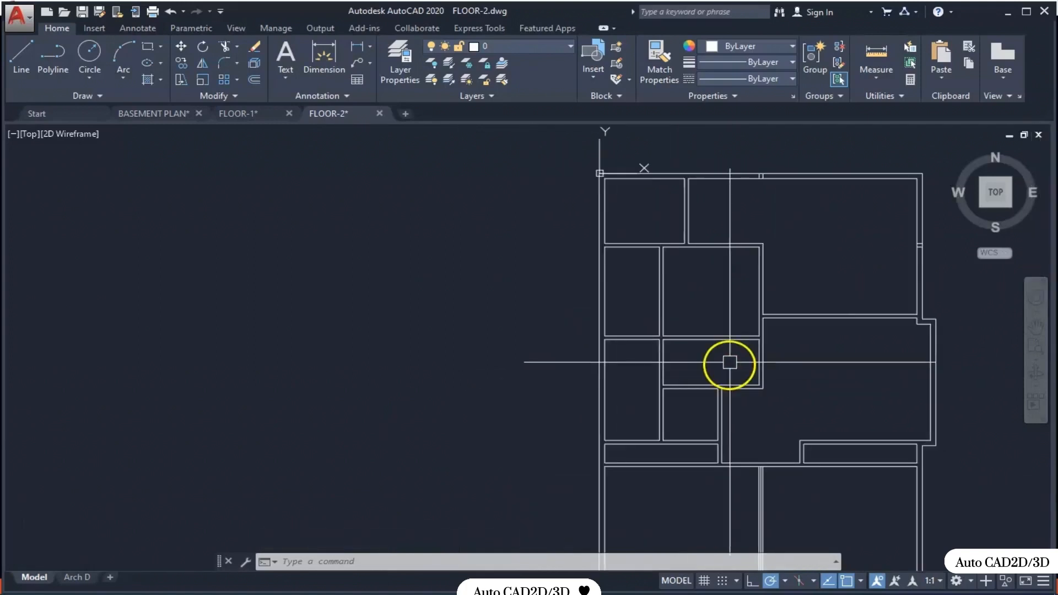
pyautogui.moveTo(738, 359)
pyautogui.mouseDown(button='middle')
pyautogui.moveTo(698, 373)
pyautogui.moveTo(627, 370)
pyautogui.mouseUp(button='middle')
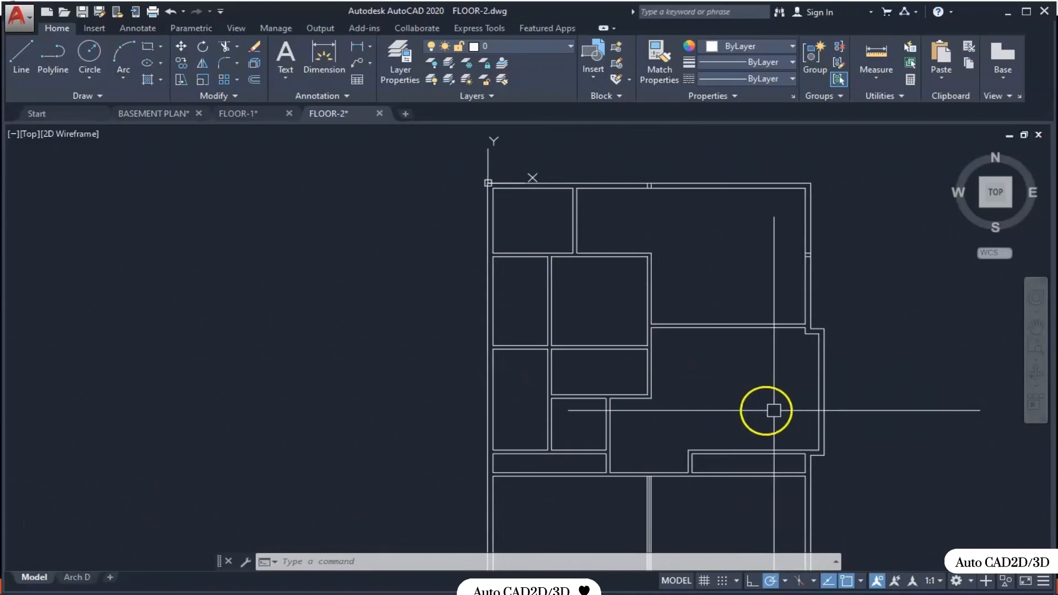
pyautogui.moveTo(751, 445); pyautogui.dragTo(757, 420, button='middle')
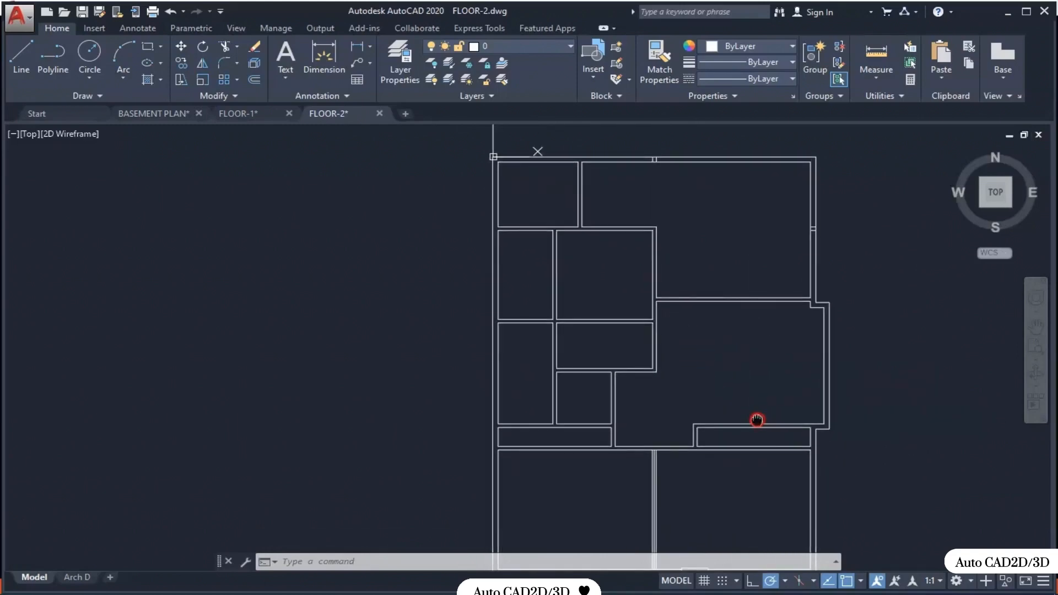
pyautogui.scroll(-2, 746, 397)
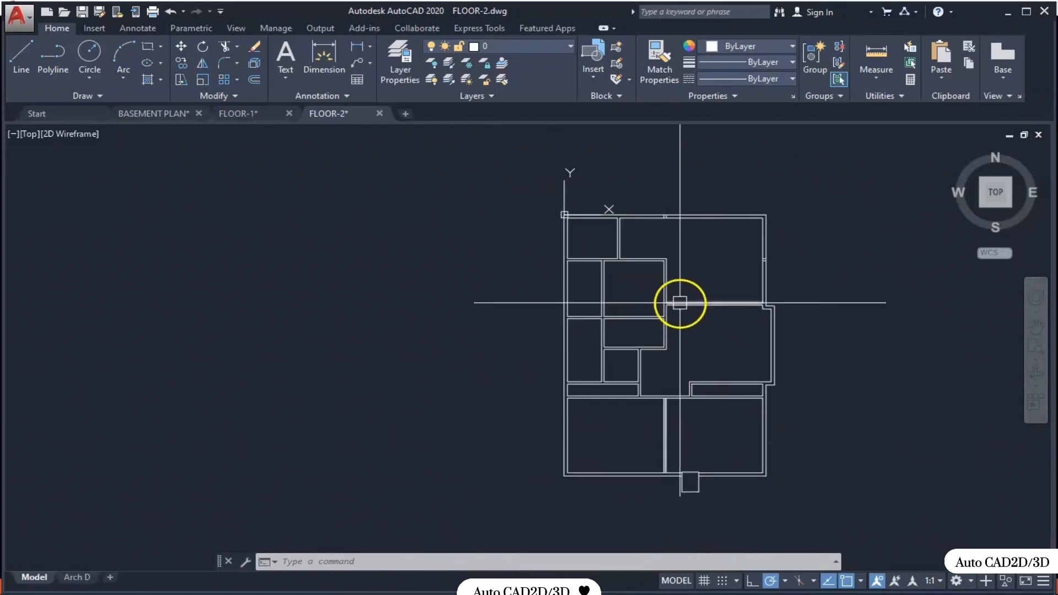
# - Erase the two short leftover lines inside the upper exterior wall
pyautogui.scroll(4, 680, 303)
pyautogui.scroll(2, 711, 195)
pyautogui.click(758, 142)
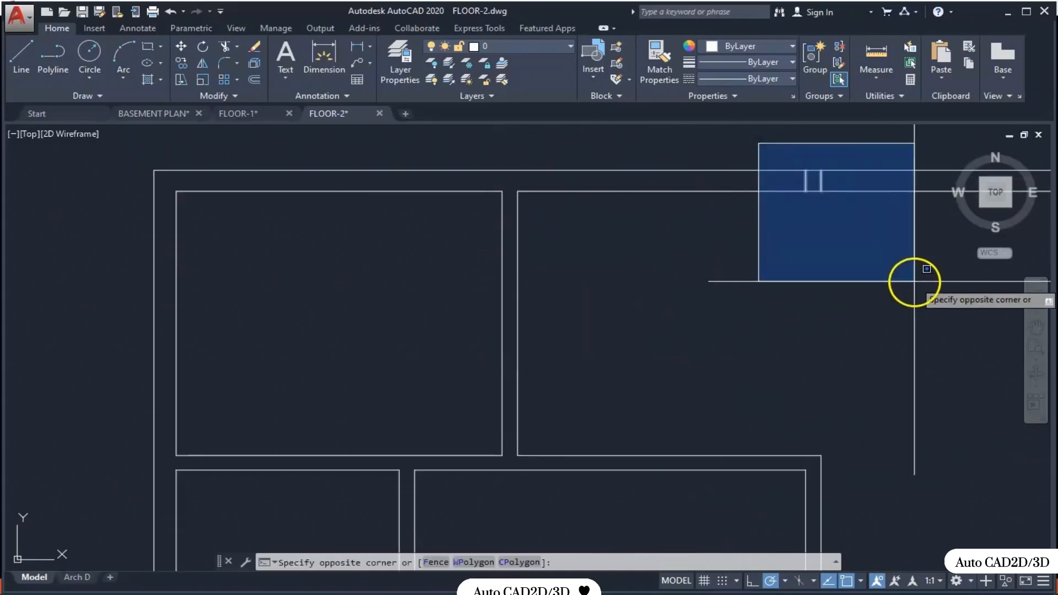
pyautogui.click(916, 279)
pyautogui.press('Delete')
# - Erase the short leftover lines inside the right exterior wall beside the upper-right room
pyautogui.scroll(-5, 734, 328)
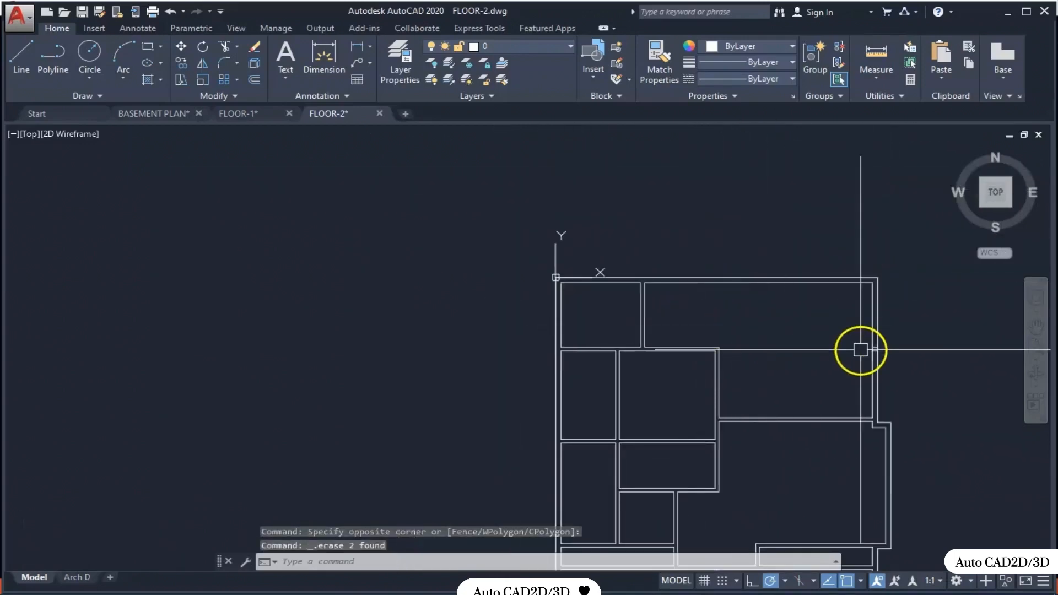
pyautogui.scroll(2, 861, 350)
pyautogui.click(843, 330)
pyautogui.click(970, 367)
pyautogui.press('Delete')
# - Measure the distance from the plan's upper-left outer corner down the left exterior wall to the first horizontal interior wall
pyautogui.scroll(-4, 862, 330)
pyautogui.scroll(4, 867, 475)
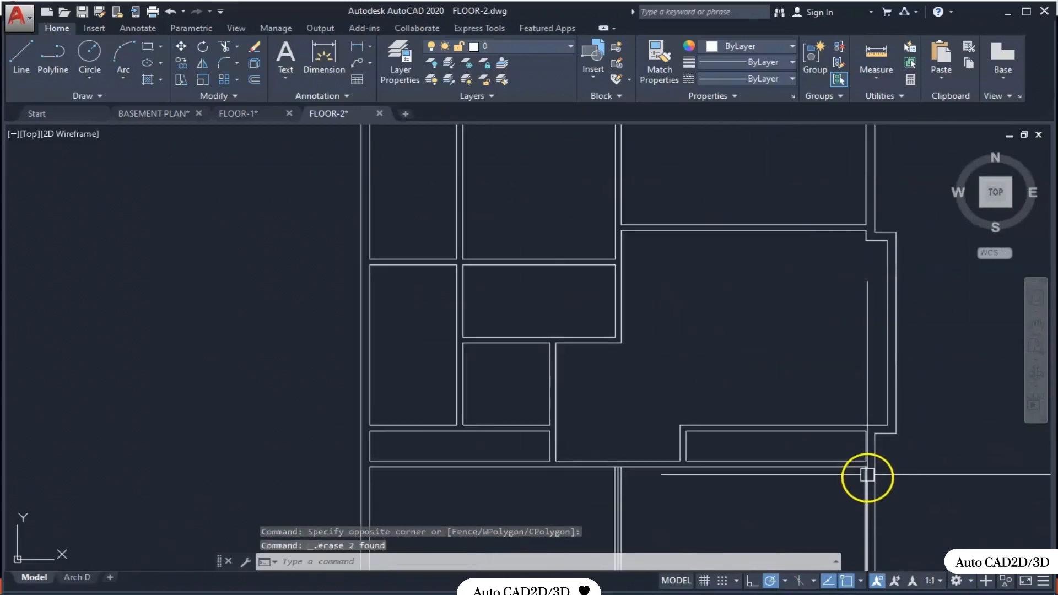
pyautogui.scroll(-3, 826, 452)
pyautogui.scroll(4, 646, 323)
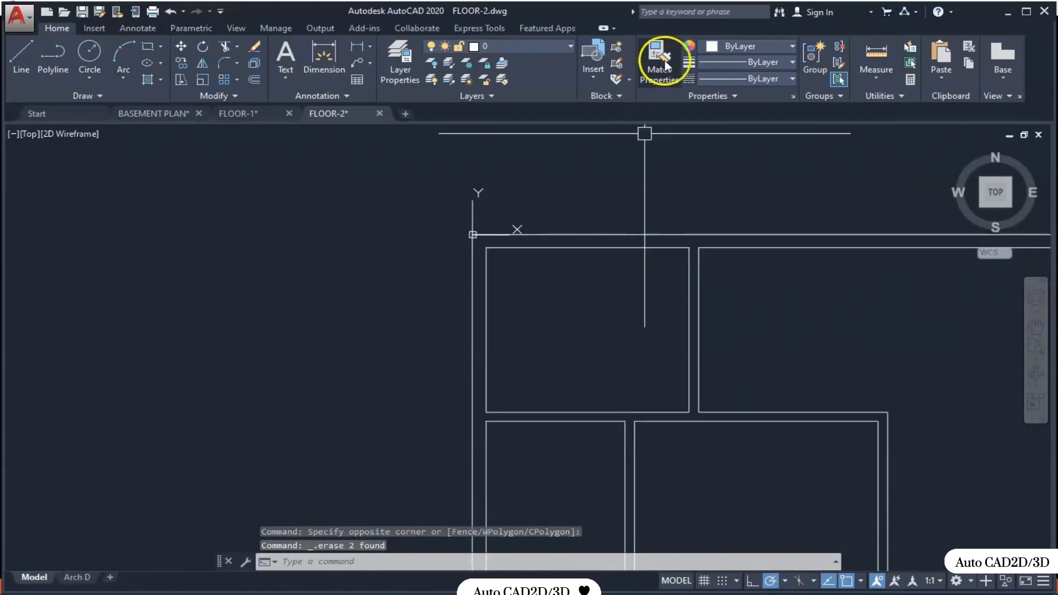
pyautogui.click(875, 79)
pyautogui.click(884, 105)
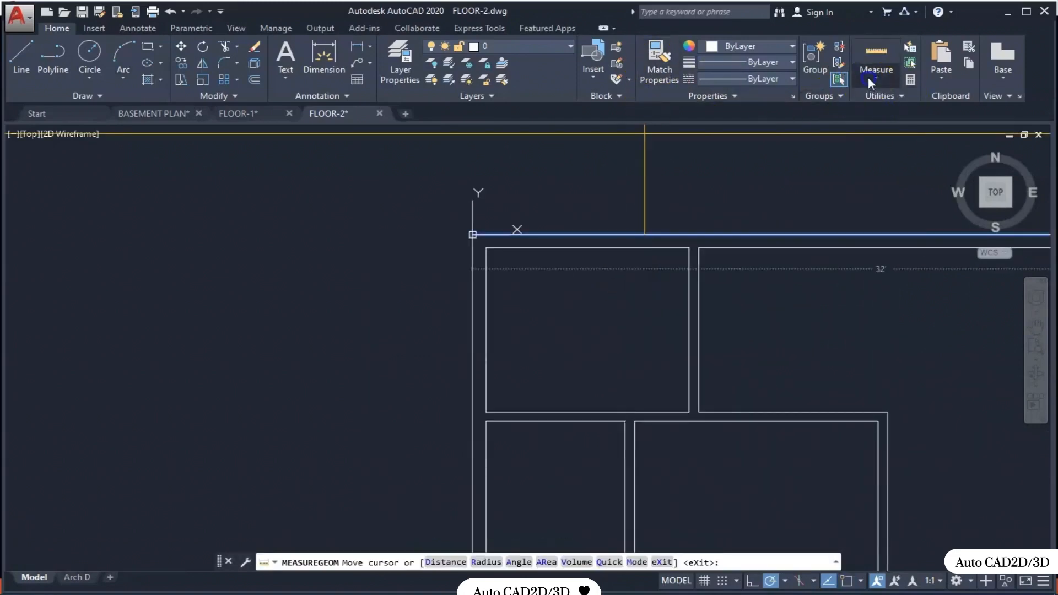
pyautogui.click(869, 79)
pyautogui.click(884, 130)
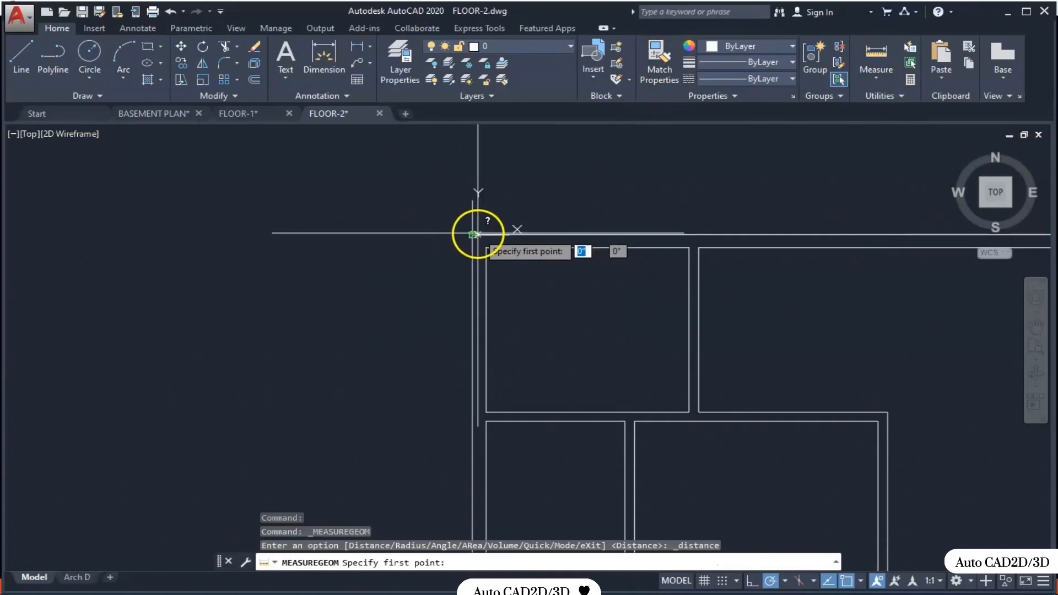
pyautogui.click(473, 235)
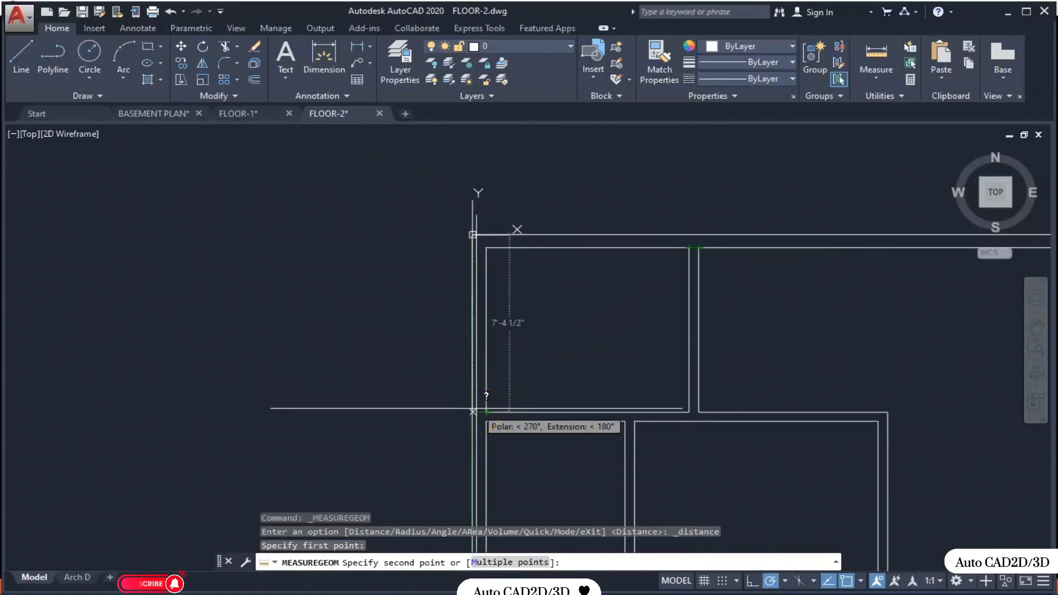
pyautogui.rightClick(432, 293)
pyautogui.click(490, 313)
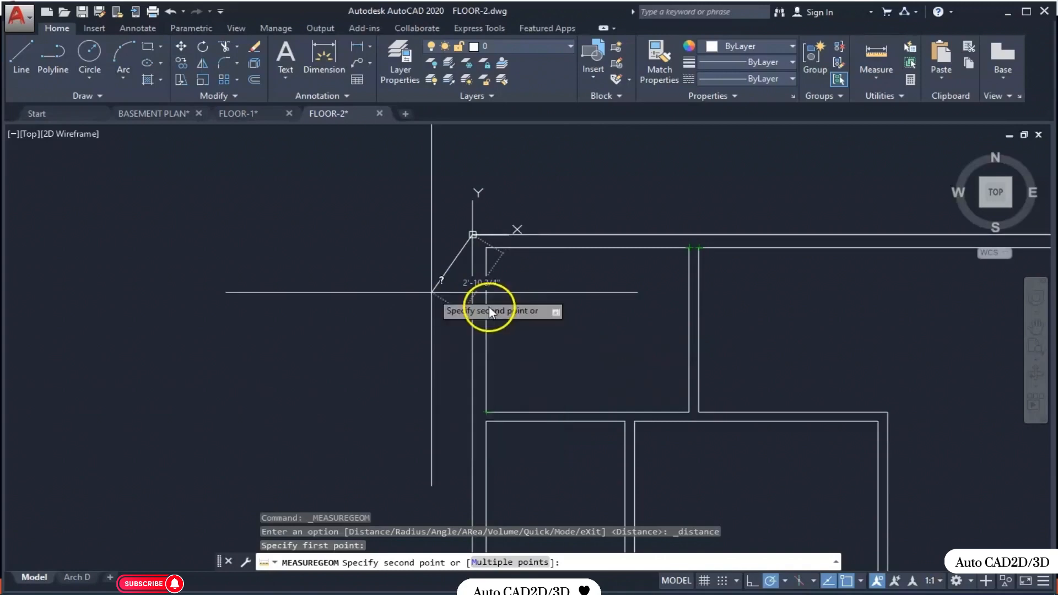
pyautogui.press('Escape')
# - Measure the vertical distance from the base of the upper-left room's dividing wall to the lower wall of the large middle room
pyautogui.press('Return')
pyautogui.moveTo(638, 390); pyautogui.dragTo(541, 232, button='middle')
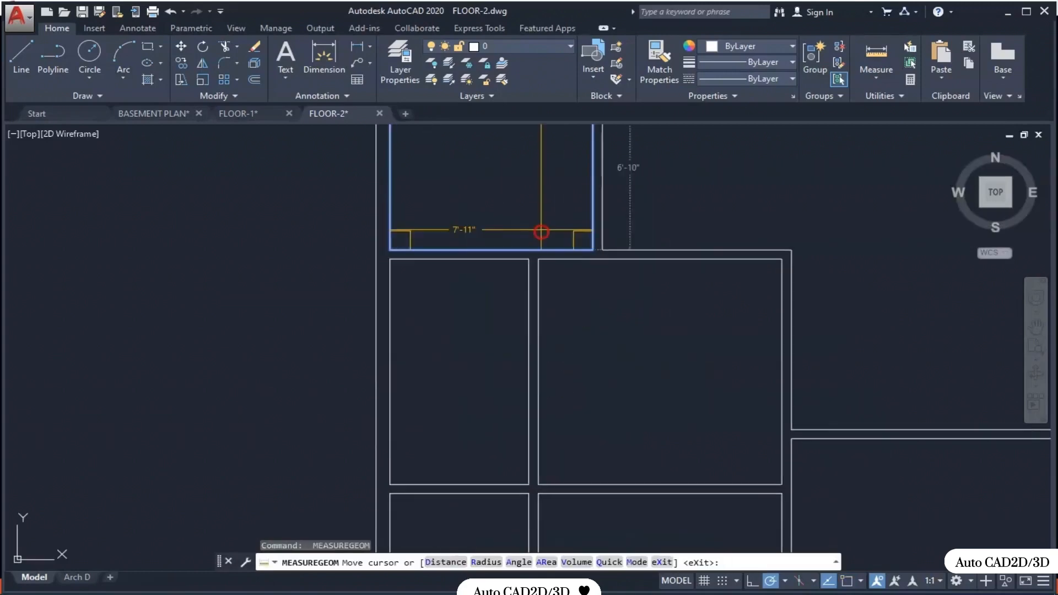
pyautogui.click(876, 77)
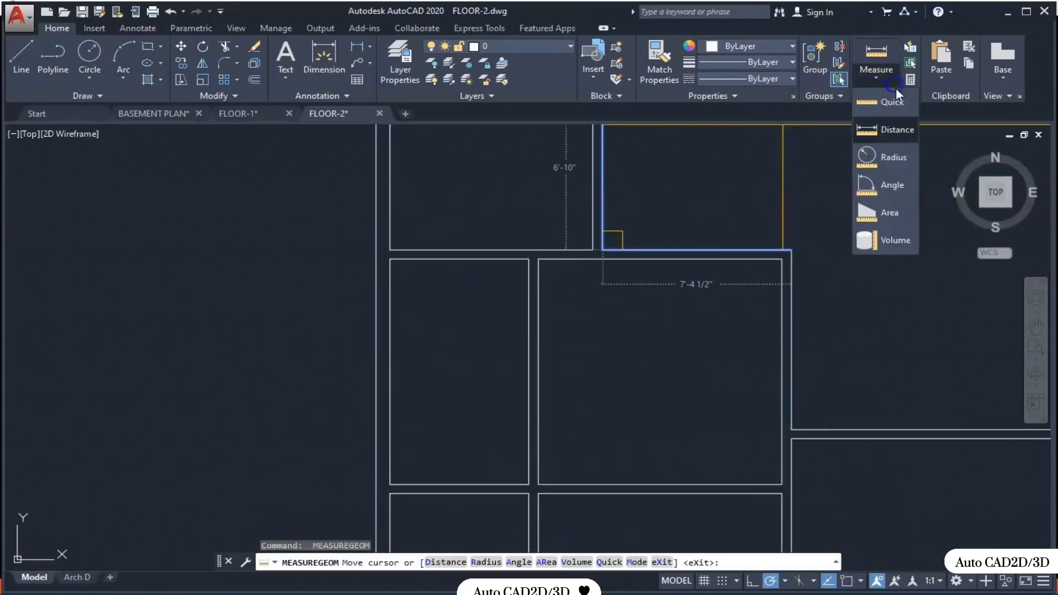
pyautogui.click(874, 138)
pyautogui.moveTo(708, 333); pyautogui.dragTo(637, 307, button='middle')
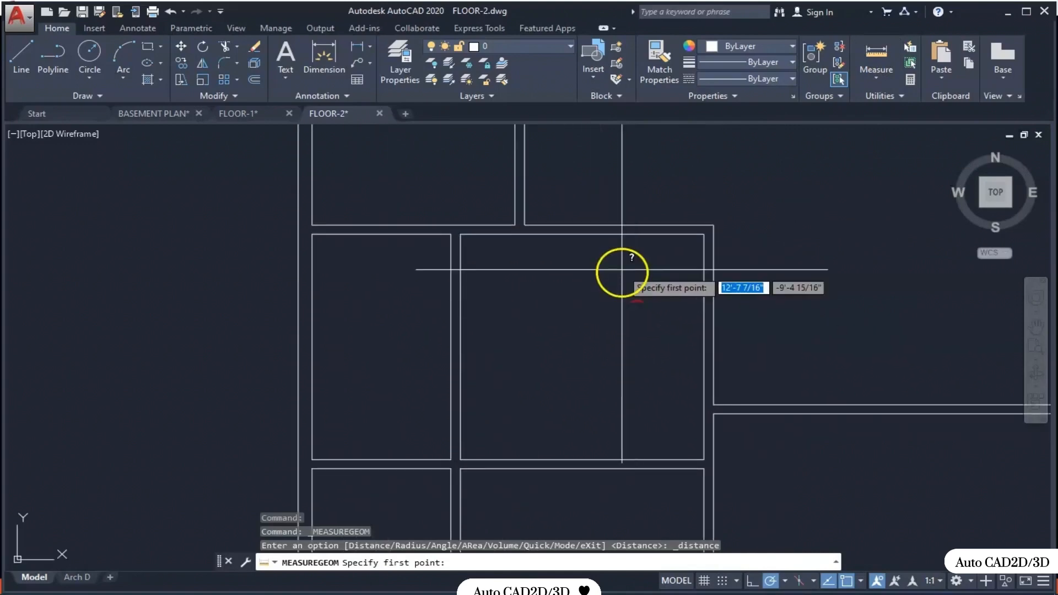
pyautogui.click(525, 226)
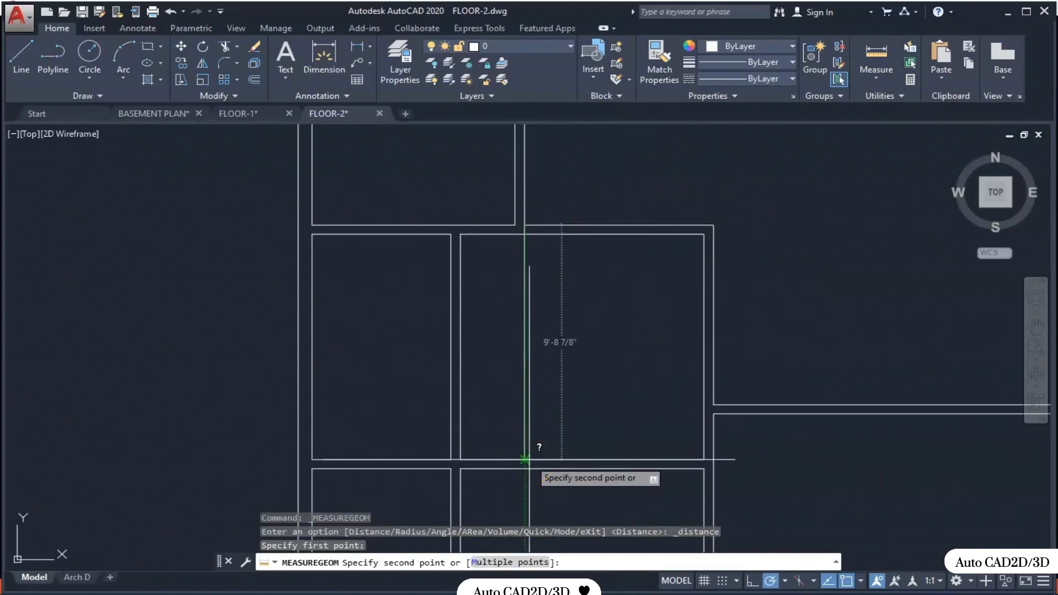
pyautogui.press('Escape')
# - Measure the horizontal distance from the right exterior wall's outer face to the wall bounding the upper-right room on its left
pyautogui.moveTo(863, 457); pyautogui.dragTo(623, 390, button='middle')
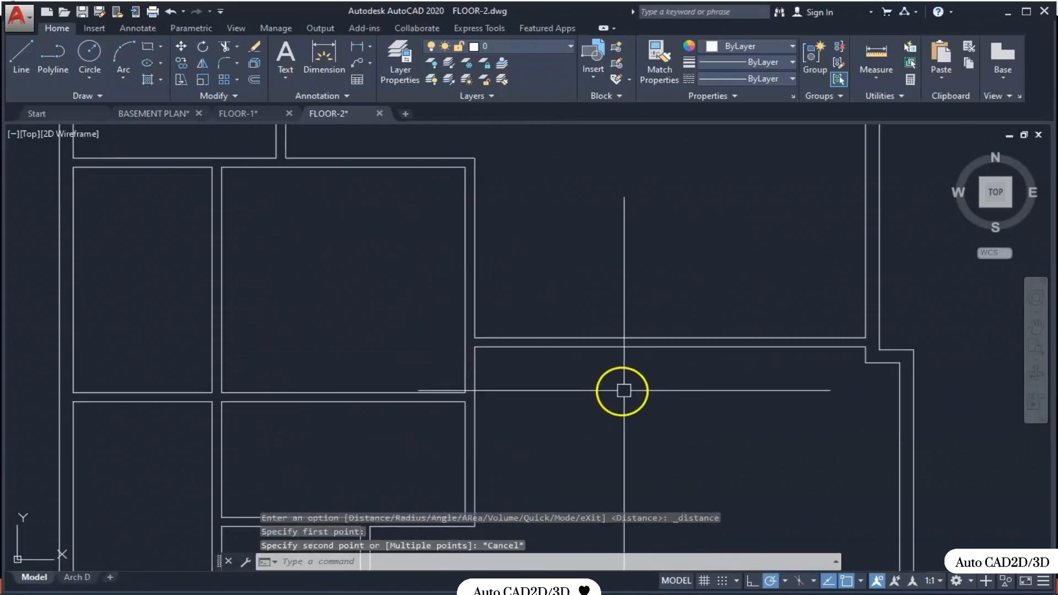
pyautogui.press('Return')
pyautogui.press('Escape')
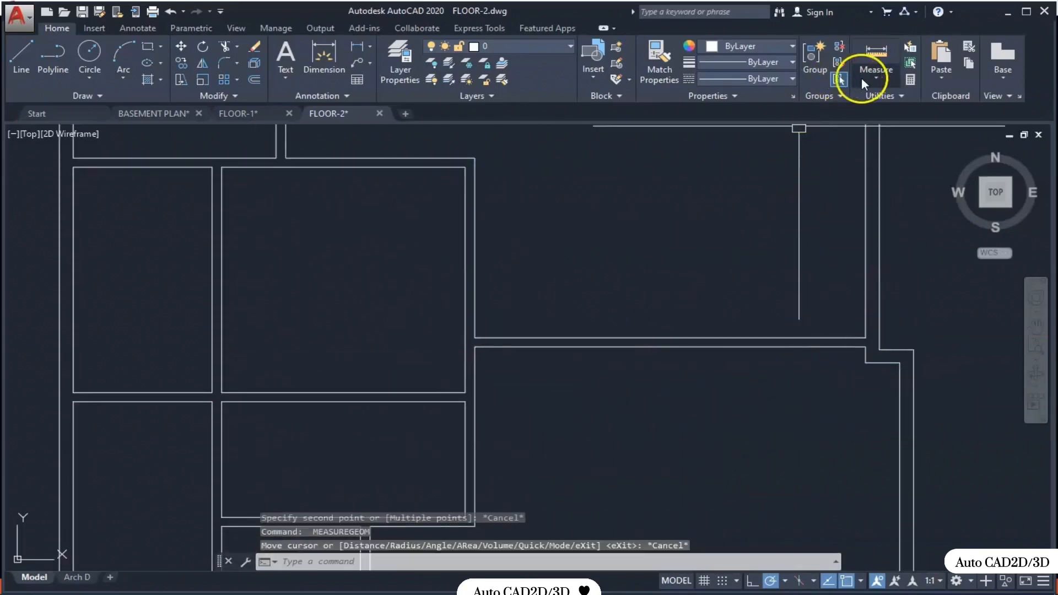
pyautogui.click(862, 80)
pyautogui.click(887, 124)
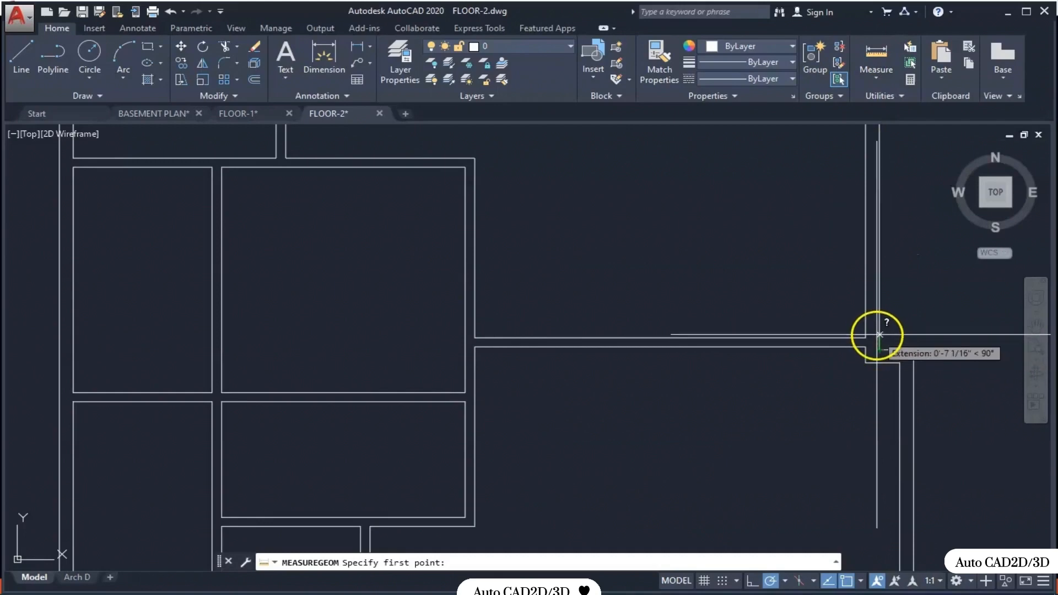
pyautogui.click(877, 328)
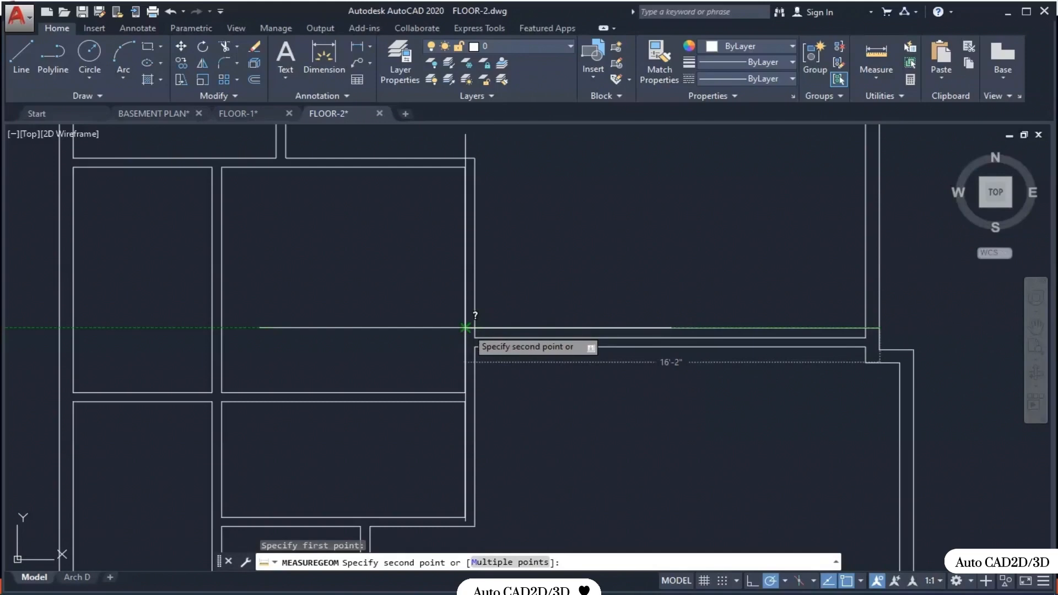
pyautogui.press('Escape')
# - Measure the vertical distance from the upper-right room's bottom wall down the adjoining interior wall toward its lower corner
pyautogui.moveTo(507, 406); pyautogui.dragTo(609, 334, button='middle')
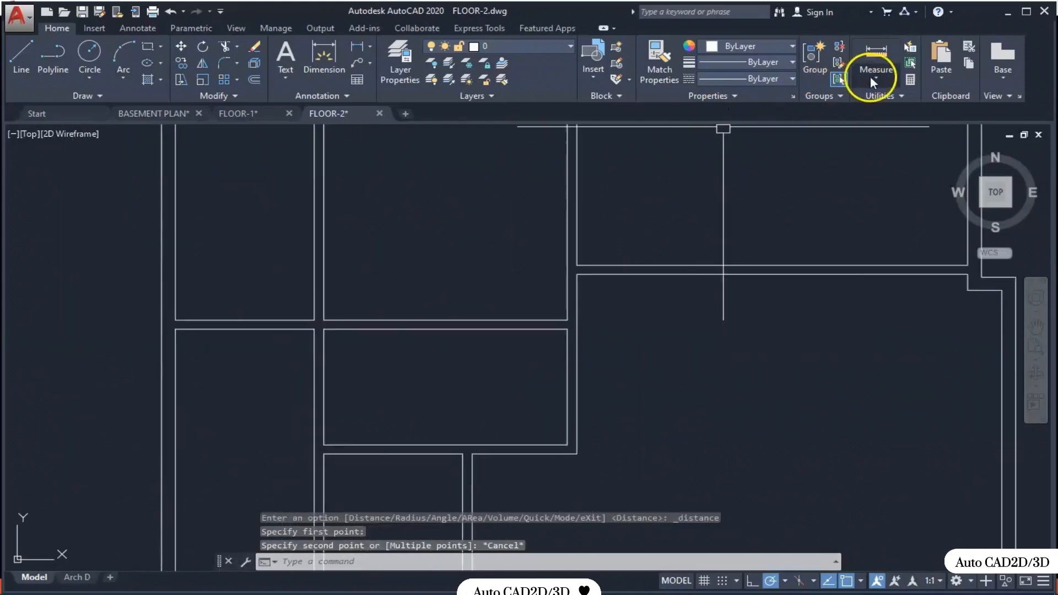
pyautogui.click(874, 83)
pyautogui.click(882, 145)
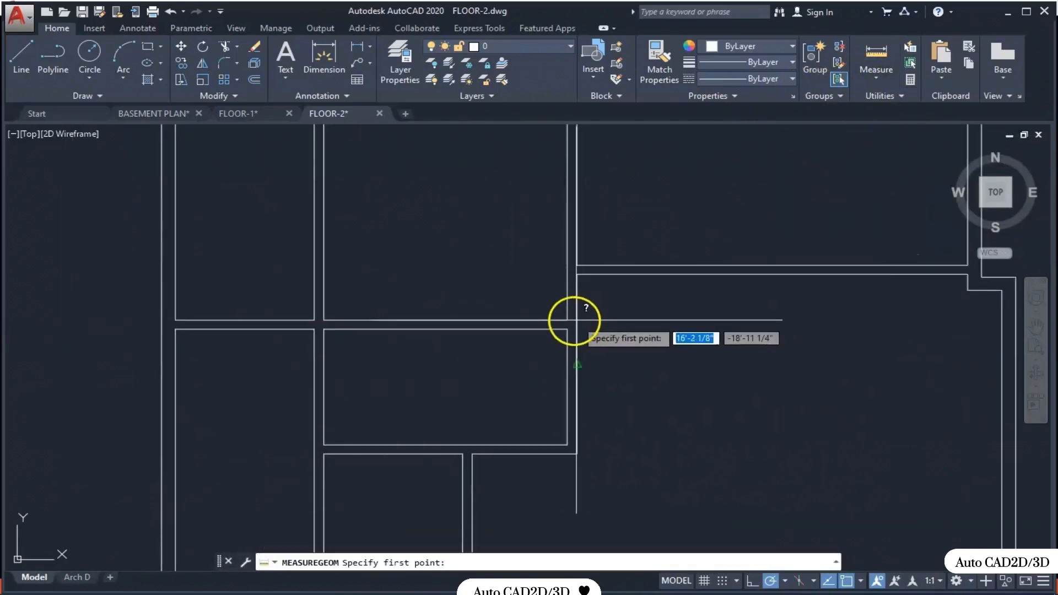
pyautogui.click(577, 265)
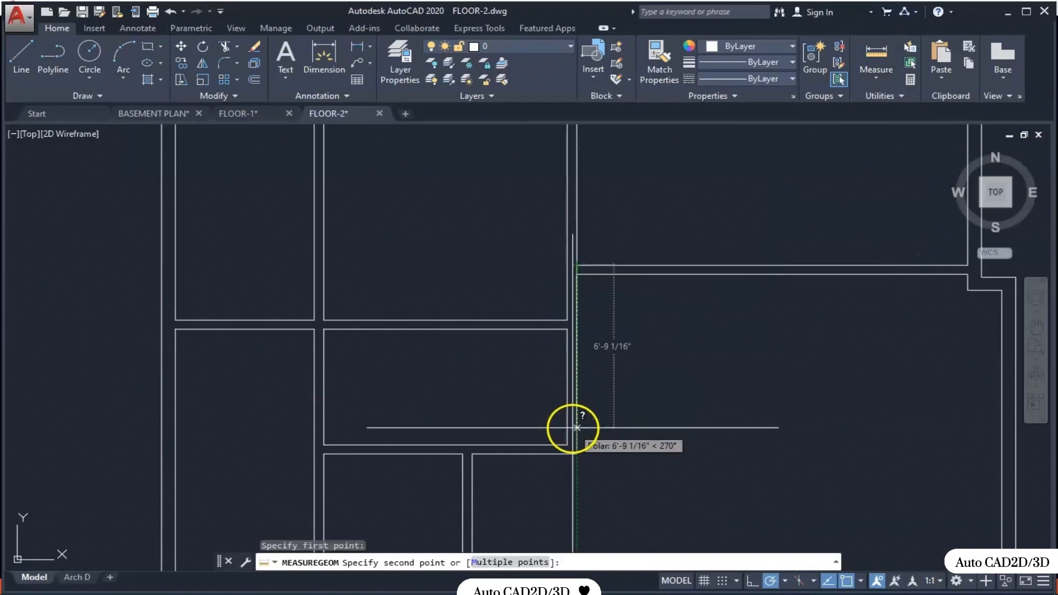
pyautogui.press('Escape')
# - Check the room and closet dimensions across the central and lower parts of the plan with Quick measure
pyautogui.press('Return')
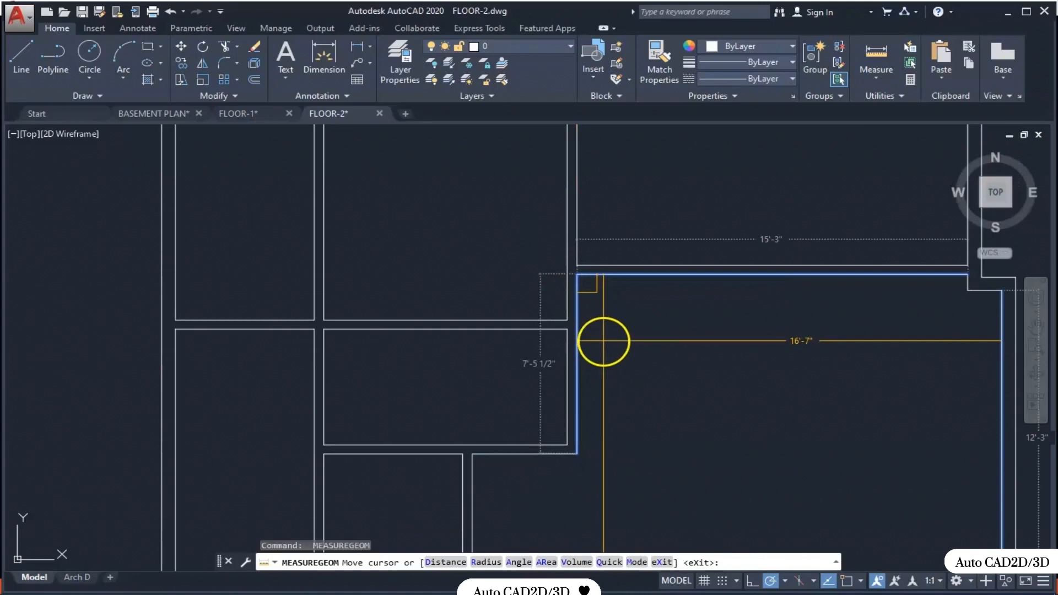
pyautogui.moveTo(578, 422); pyautogui.dragTo(759, 314, button='middle')
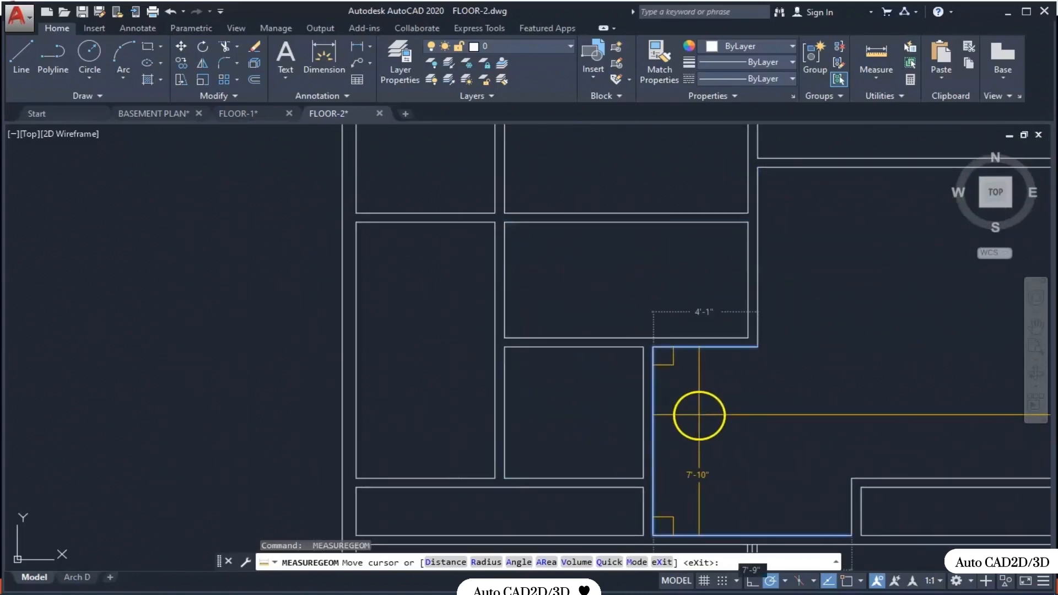
pyautogui.scroll(-2, 705, 419)
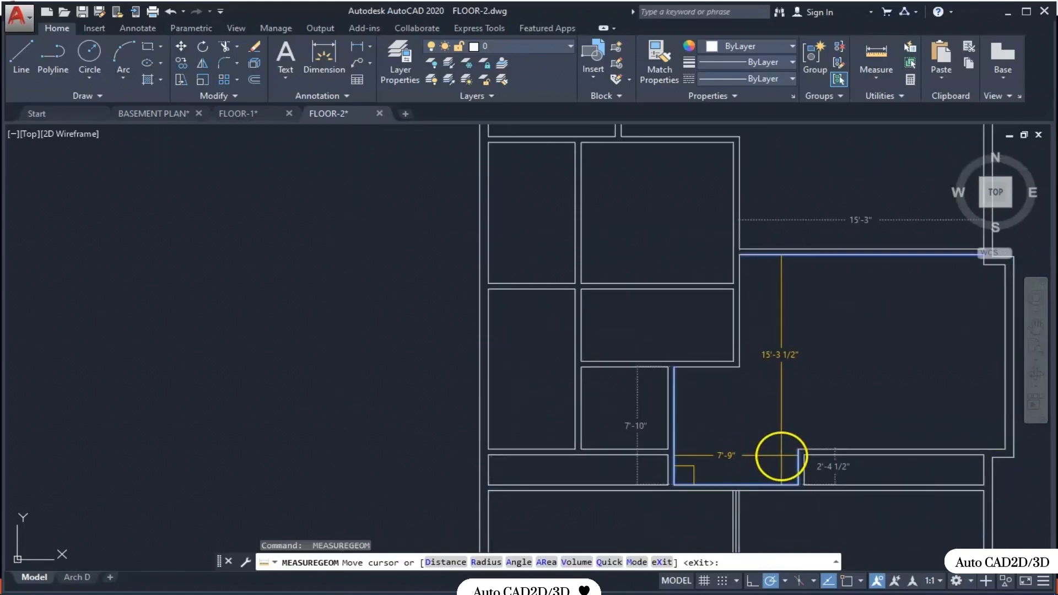
pyautogui.scroll(-3, 869, 408)
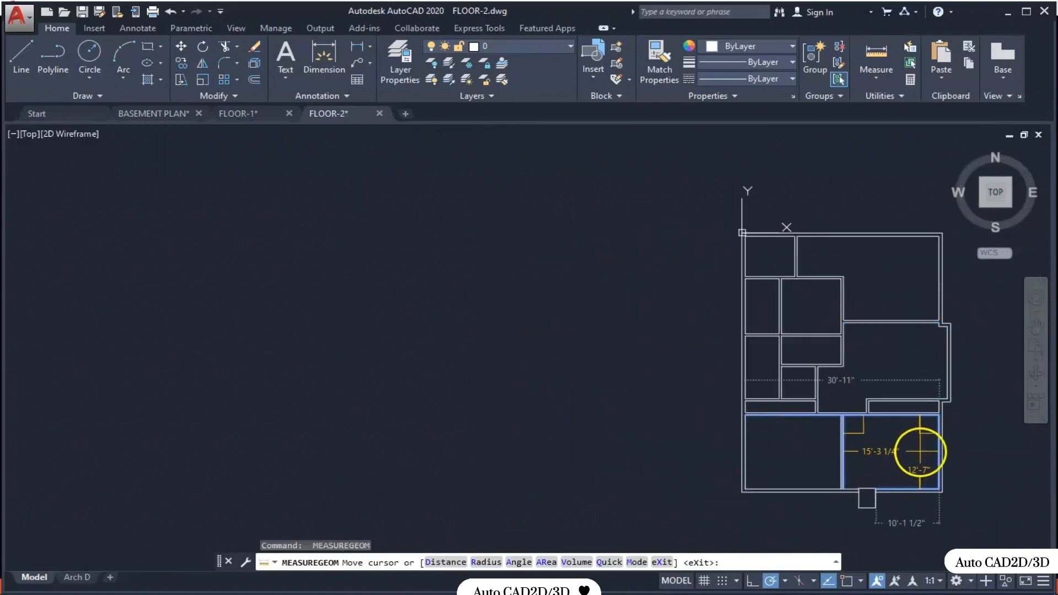
pyautogui.press('Escape')
# - Save the FLOOR-2 drawing
pyautogui.scroll(3, 725, 406)
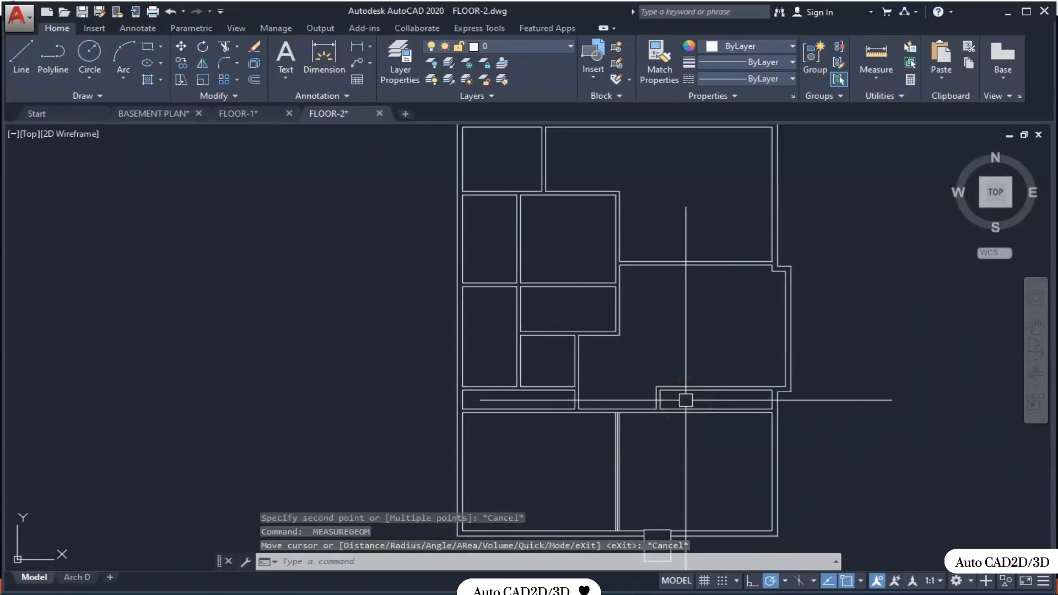
pyautogui.hotkey('ctrl', 's')
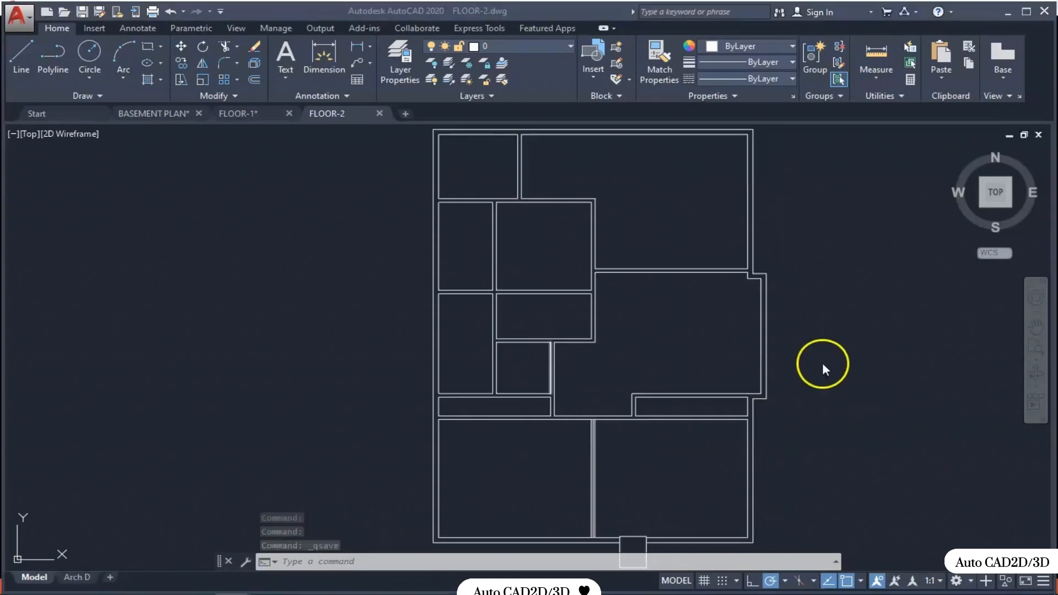